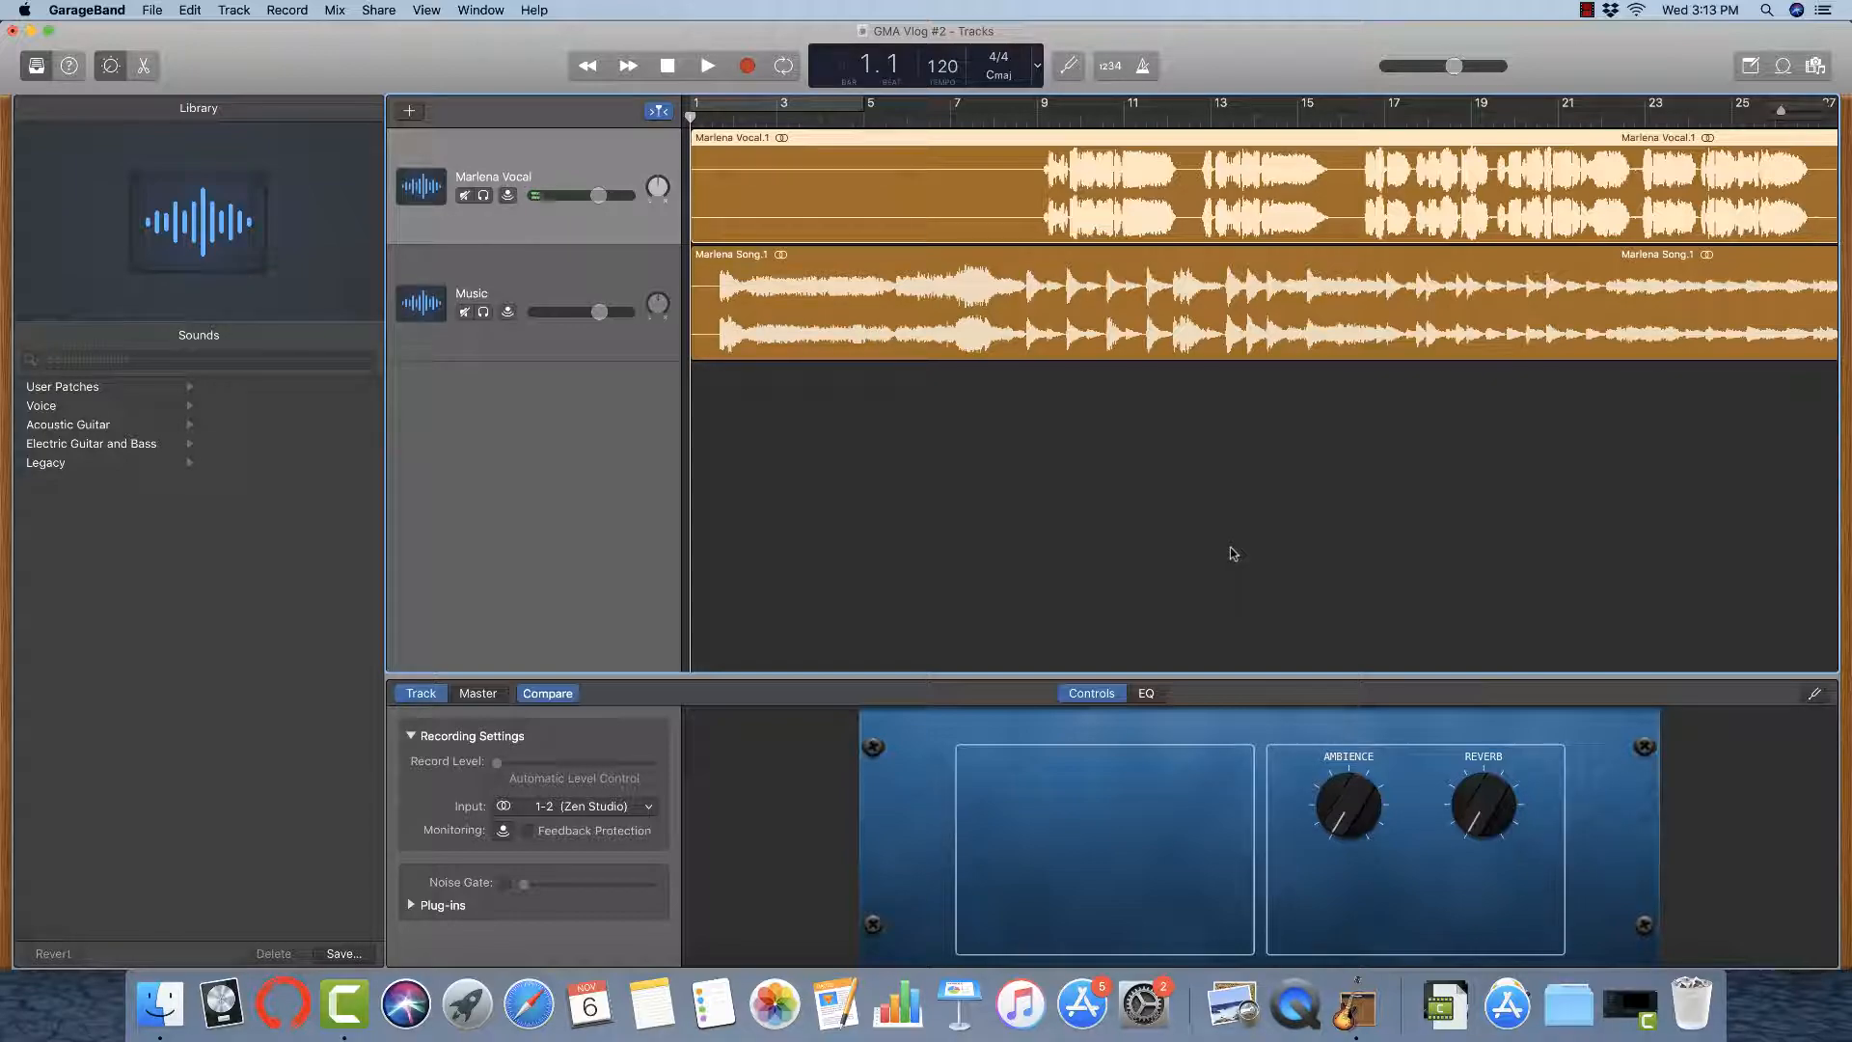
Listen to the vocal and music tracks together from bar 9.
{"action": "left_click", "coordinate": [1036, 118]}
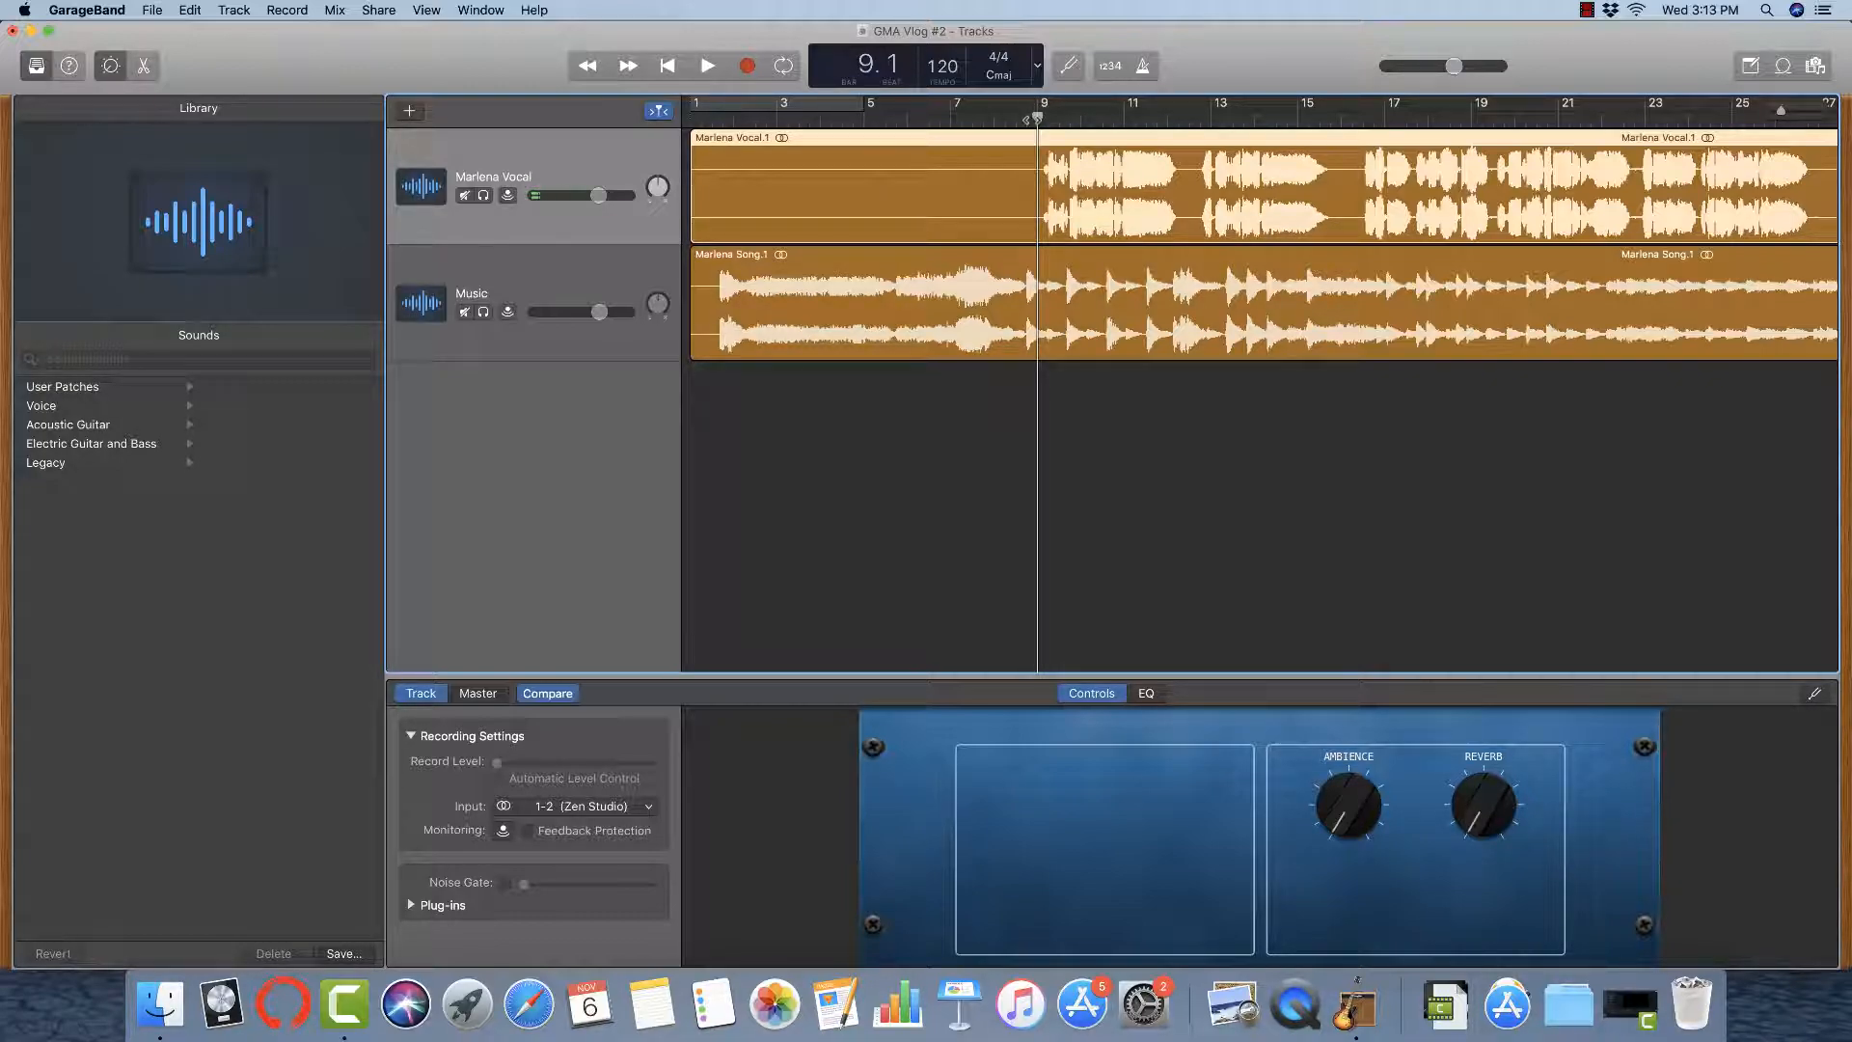
{"action": "key", "text": "space"}
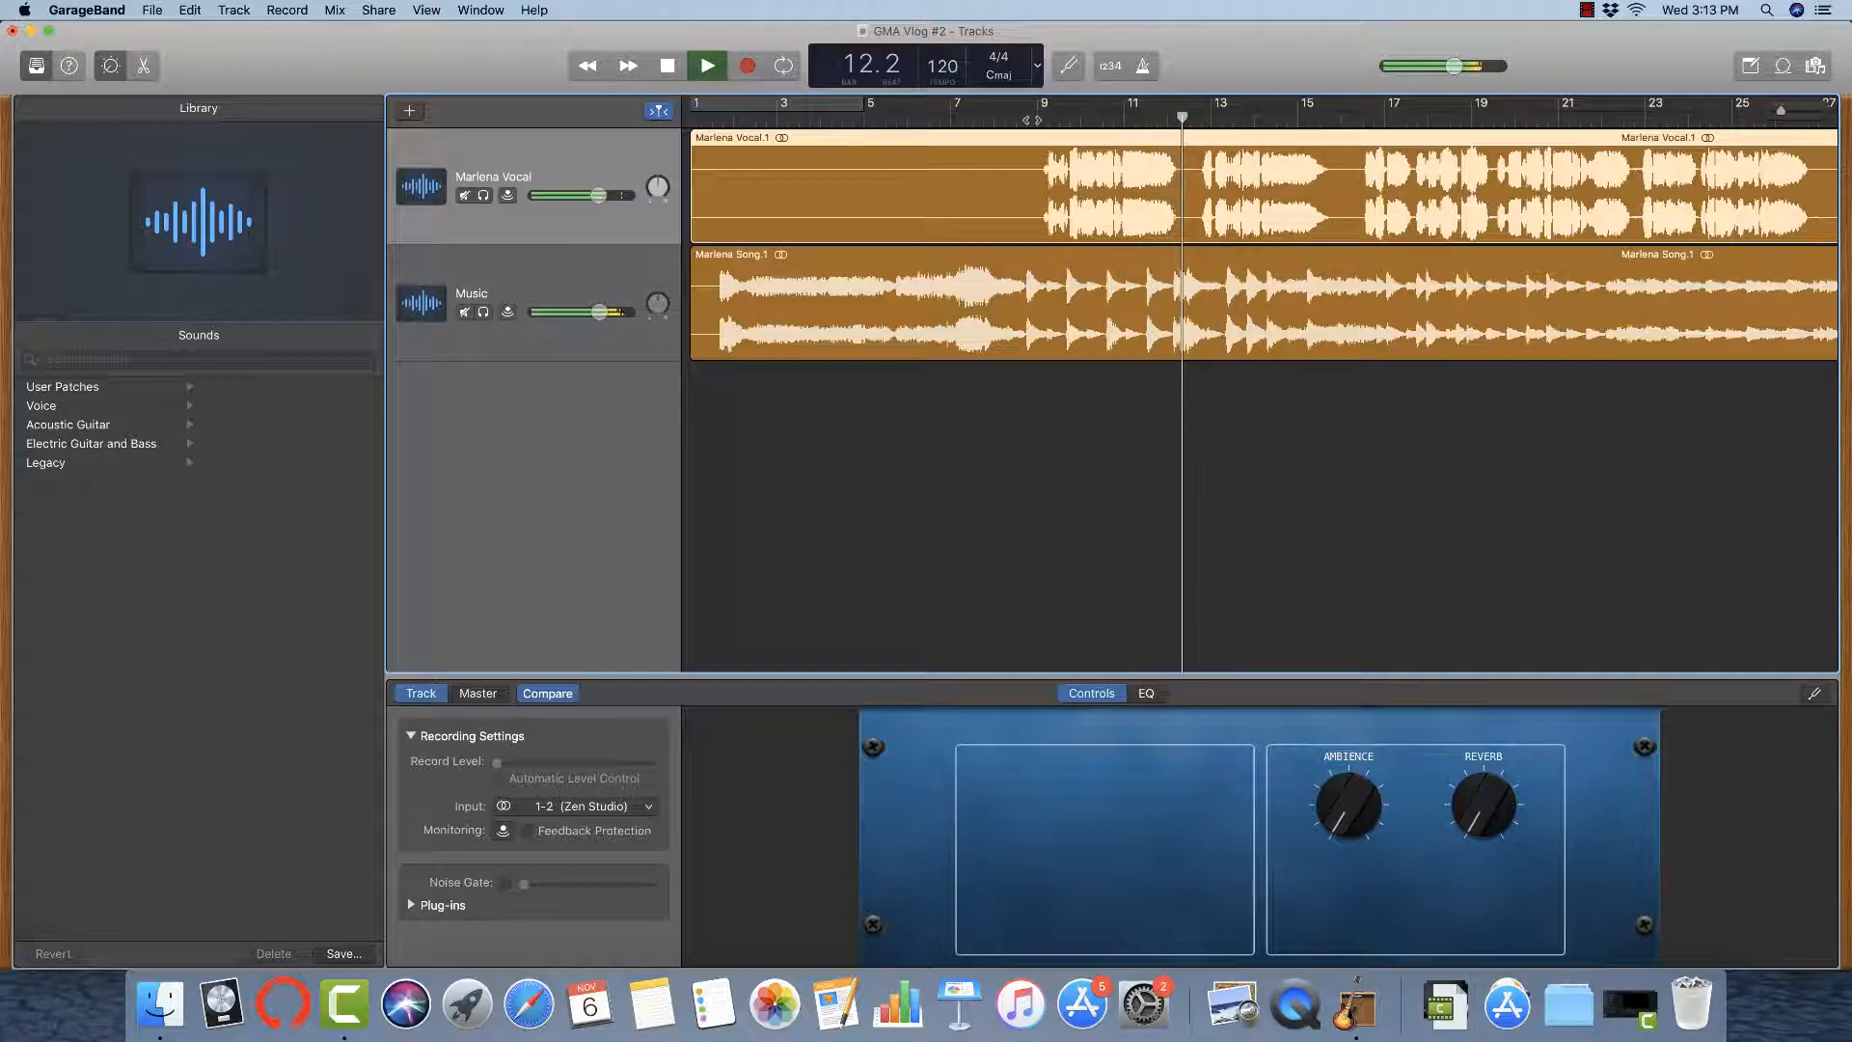
{"action": "key", "text": "space"}
Replay from bar 9, soloing the Music track first and the vocal track second to compare them.
{"action": "left_click", "coordinate": [1033, 119]}
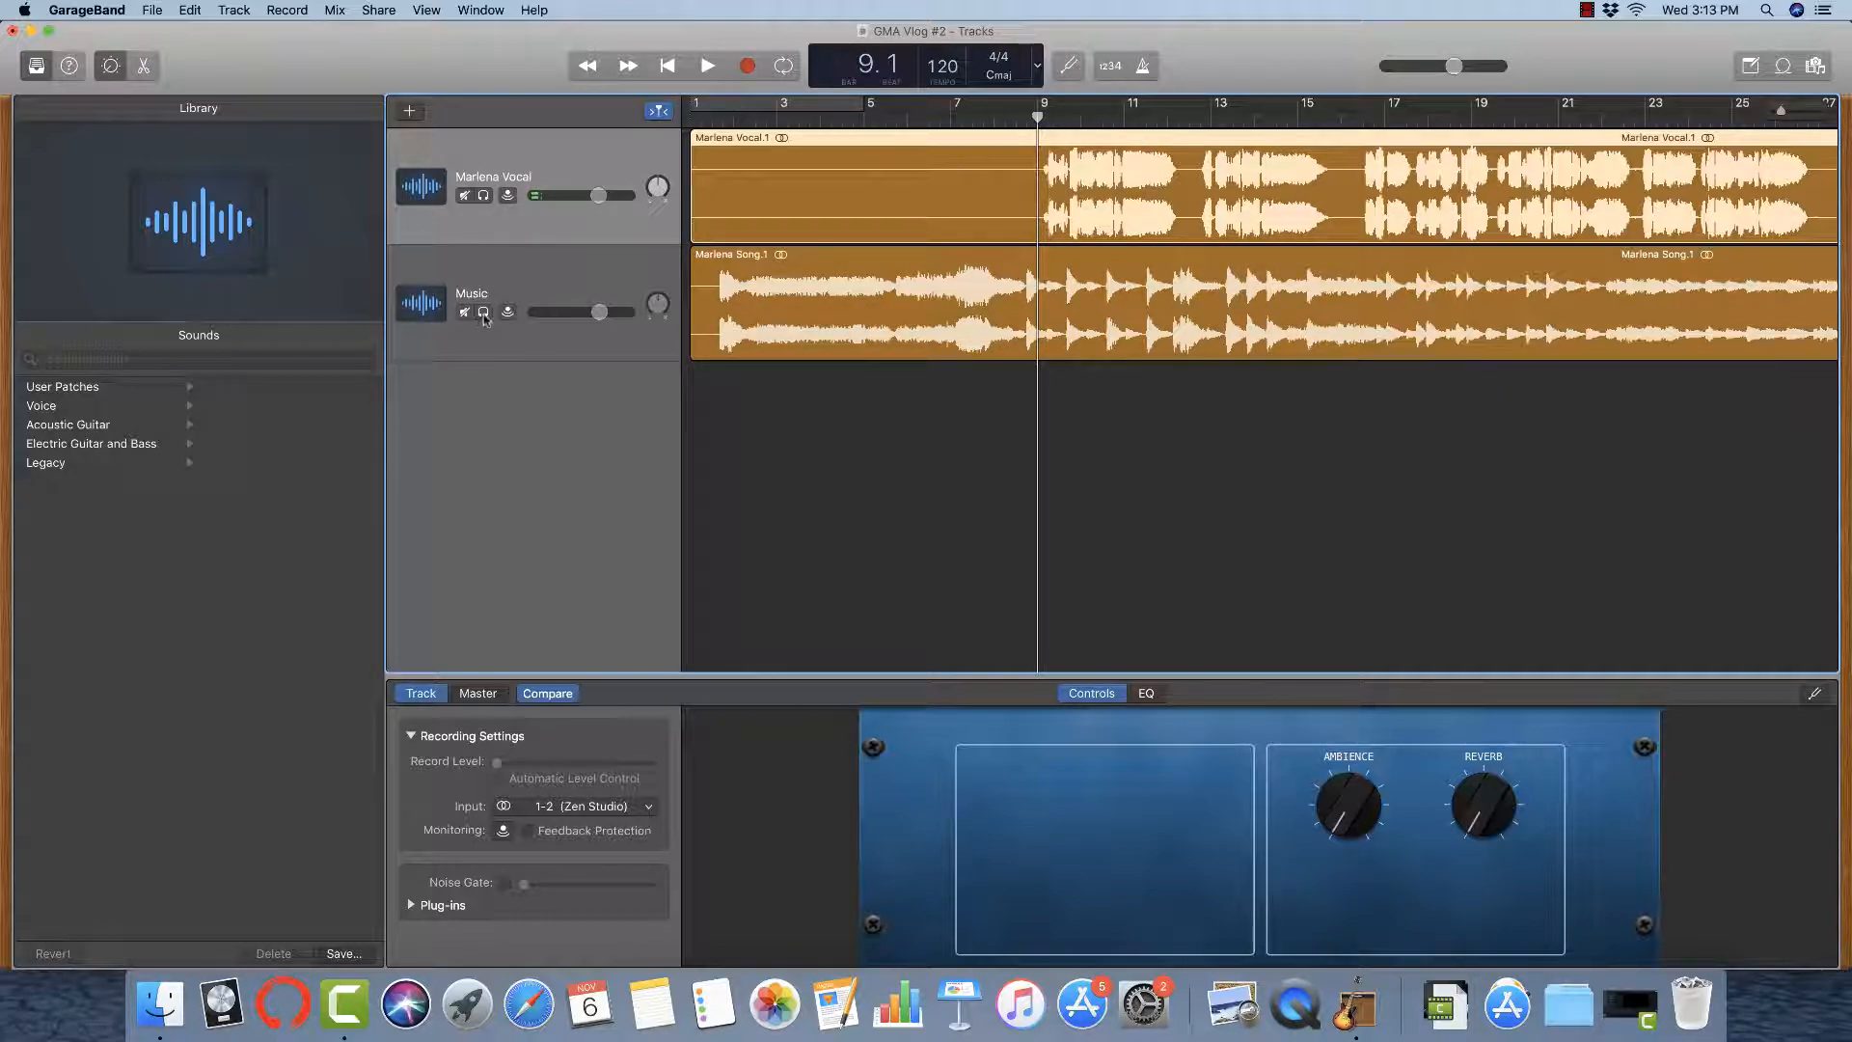
{"action": "left_click", "coordinate": [483, 313]}
{"action": "key", "text": "space"}
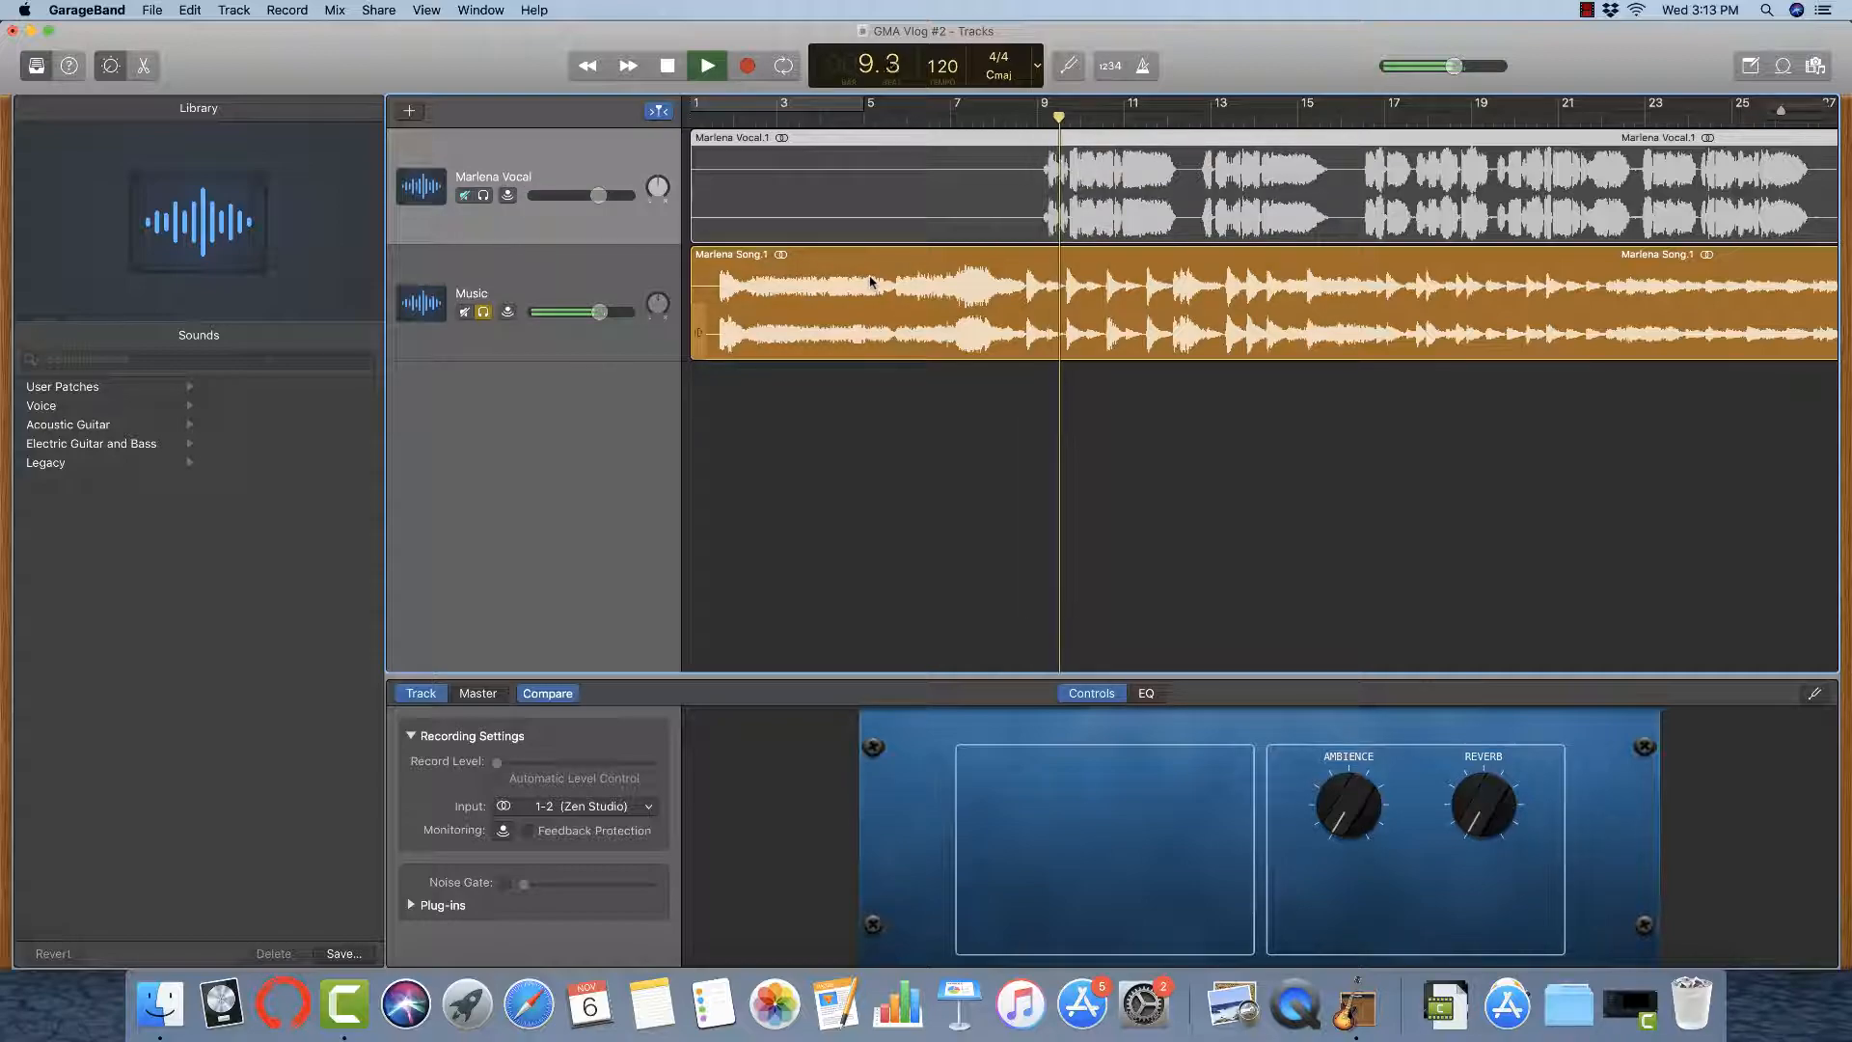
{"action": "left_click", "coordinate": [483, 312]}
{"action": "left_click", "coordinate": [483, 196]}
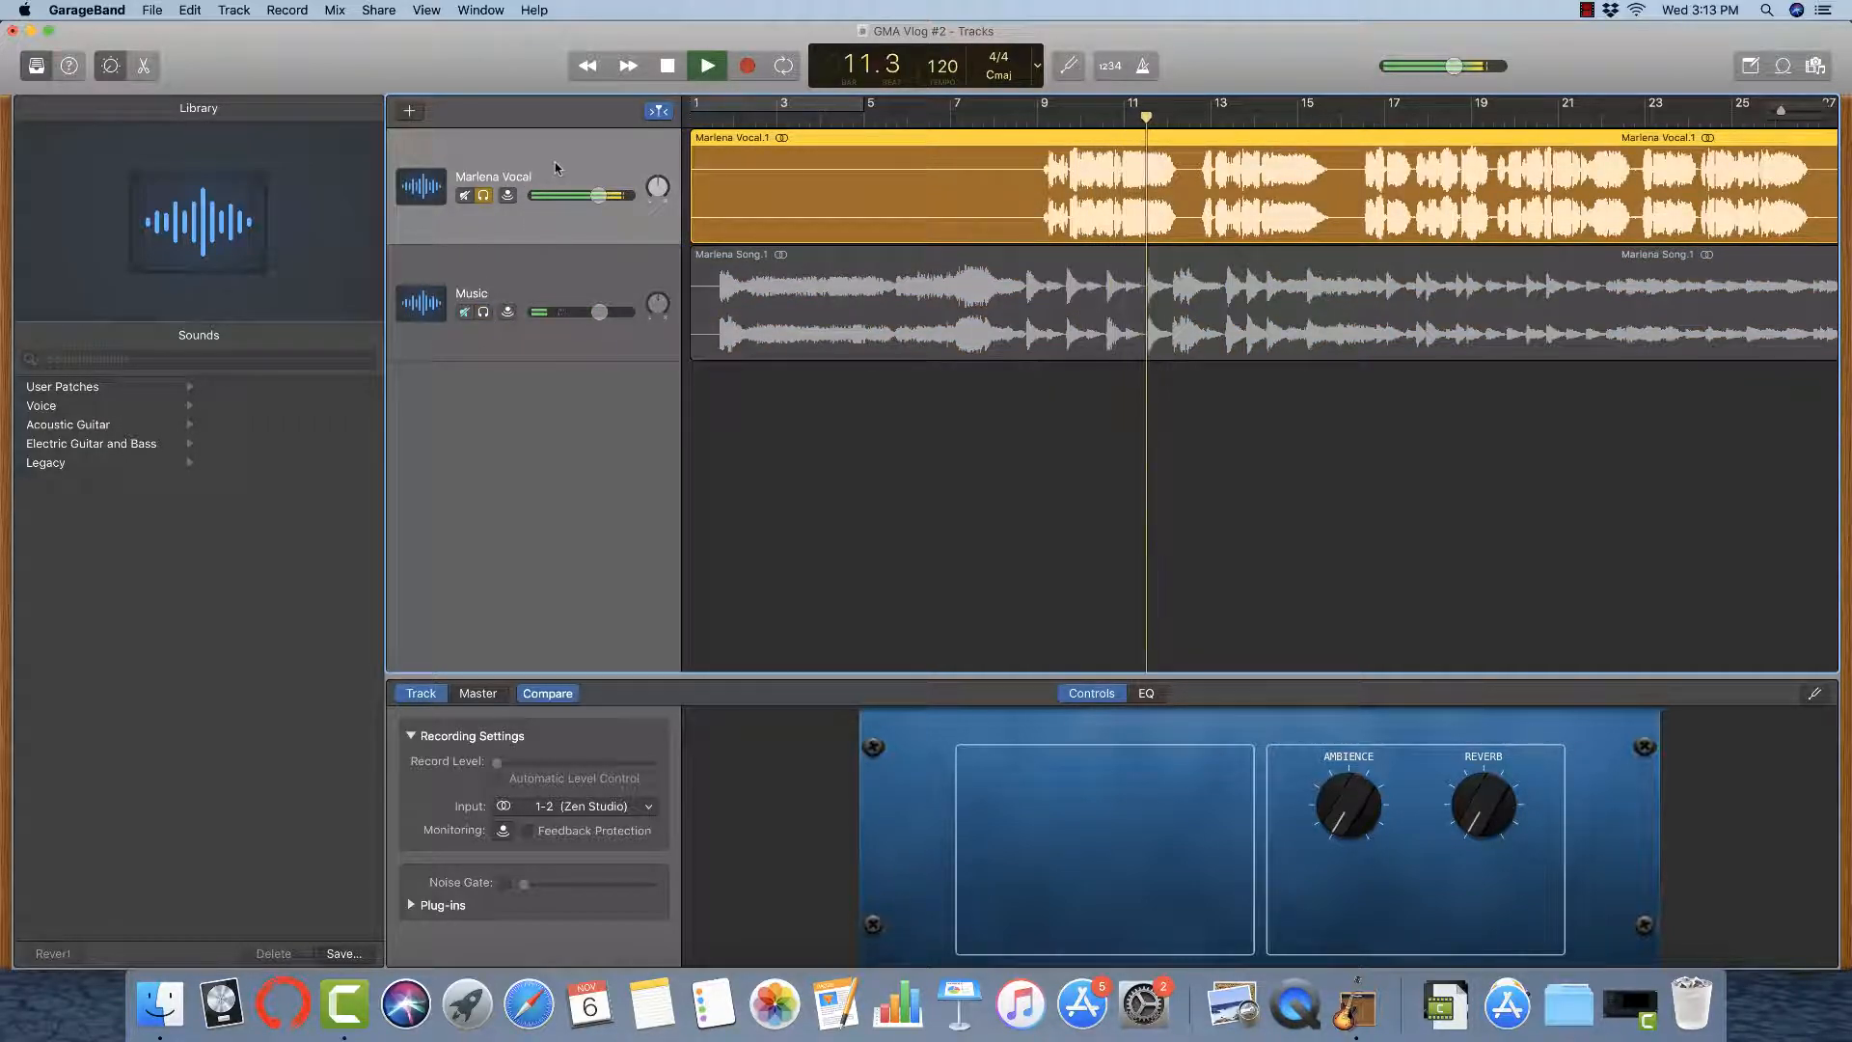
{"action": "key", "text": "space"}
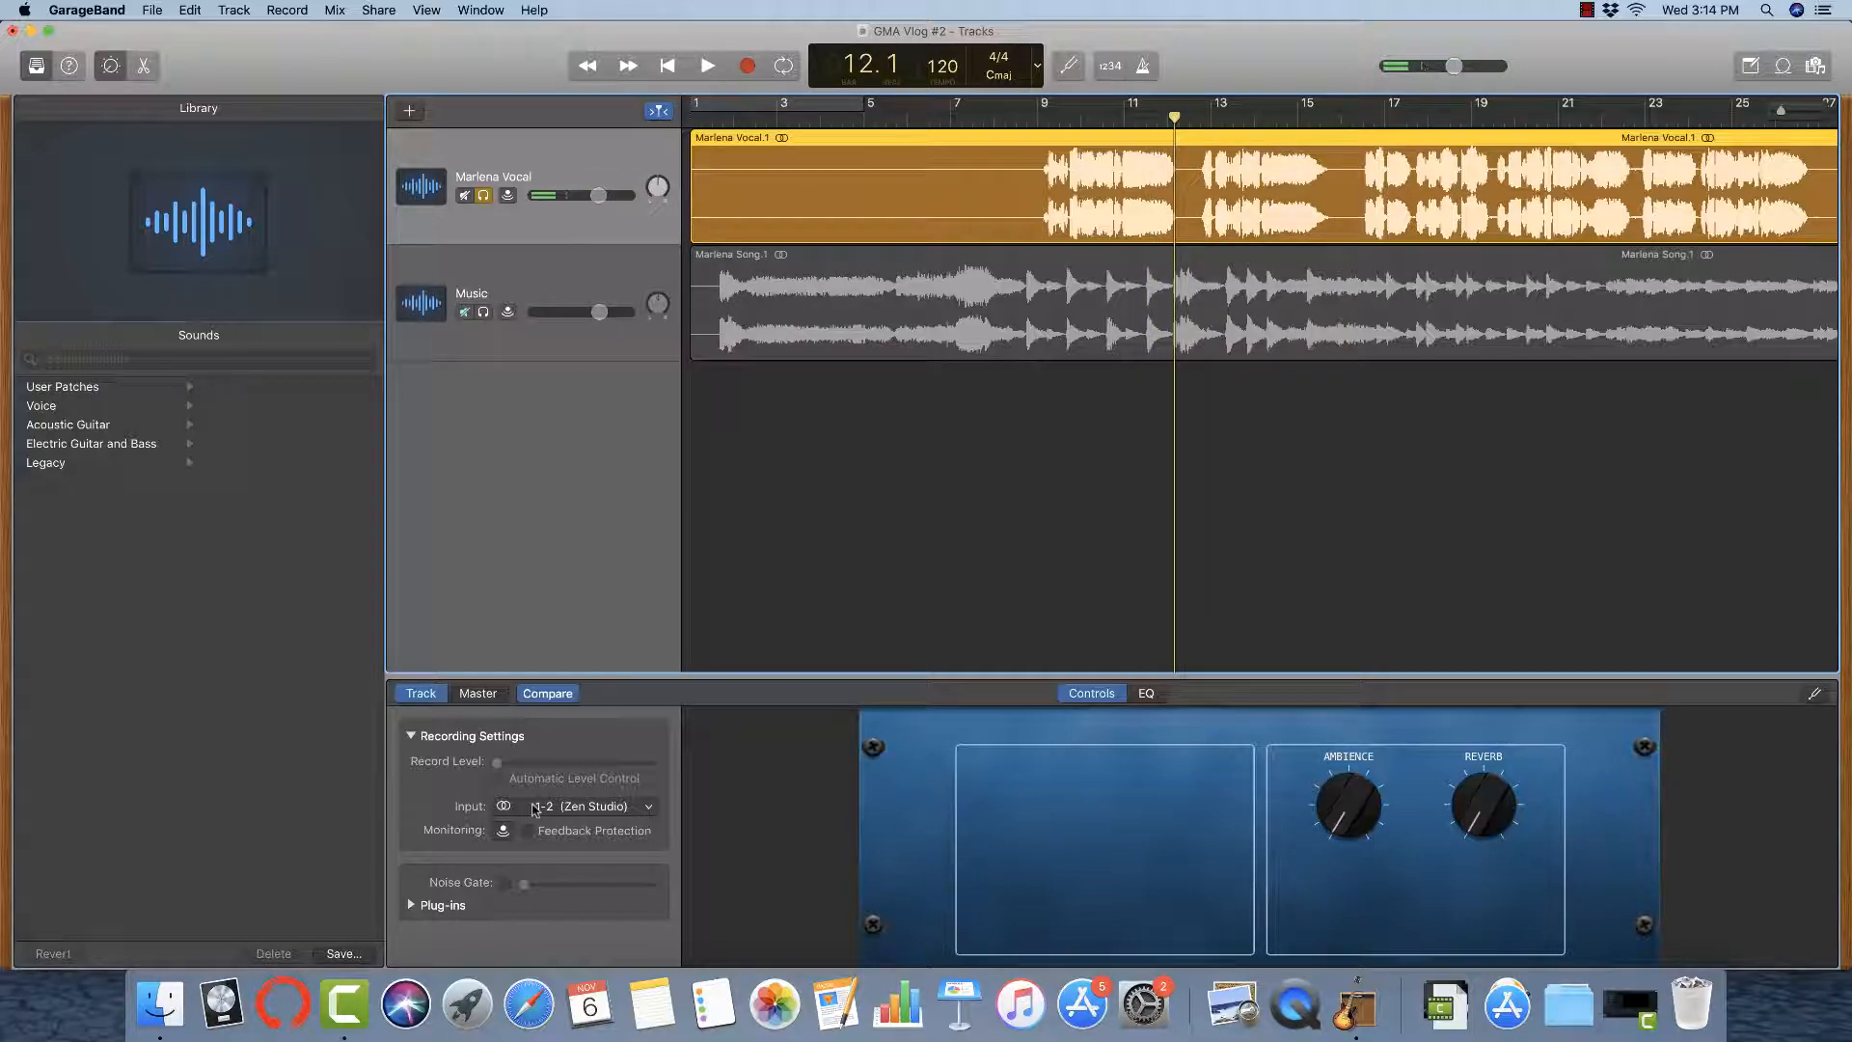
Expand the vocal track's plug-in settings and turn off its solo.
{"action": "left_click", "coordinate": [411, 906]}
{"action": "scroll", "coordinate": [434, 868], "scroll_direction": "down", "scroll_amount": 3}
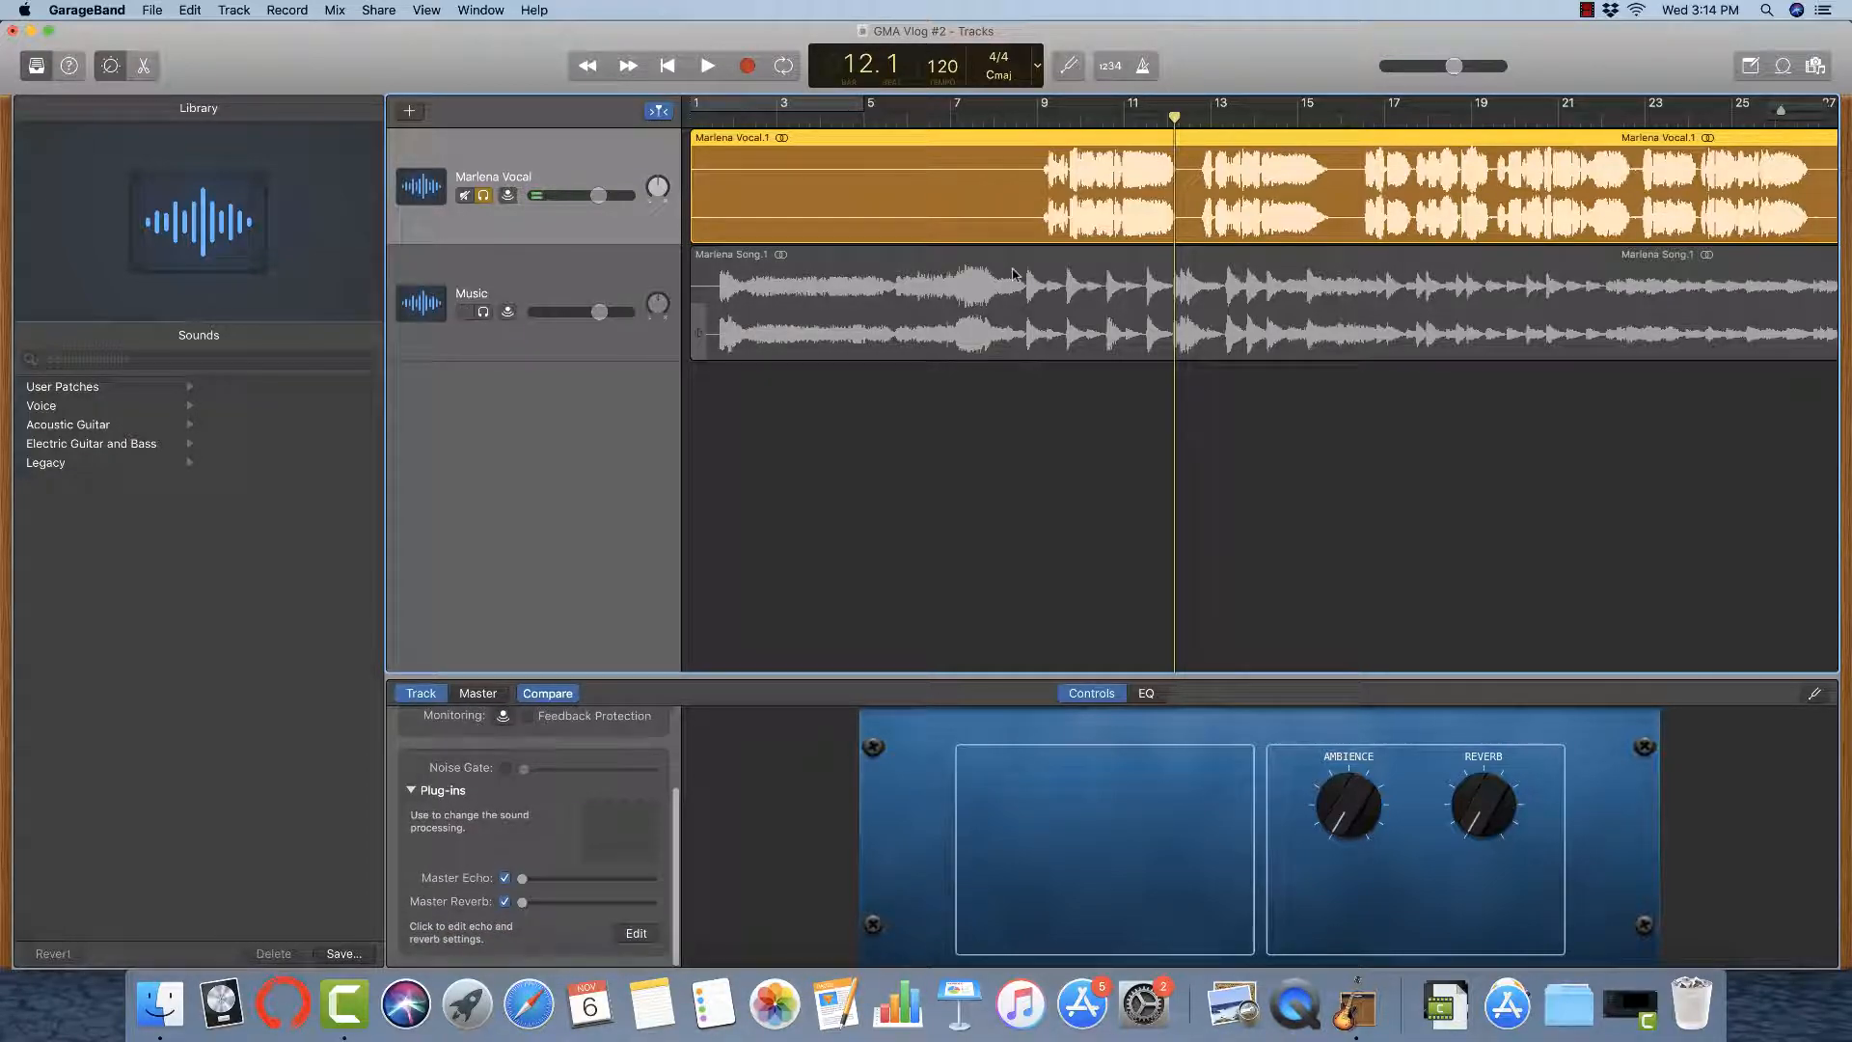
{"action": "left_click", "coordinate": [484, 196]}
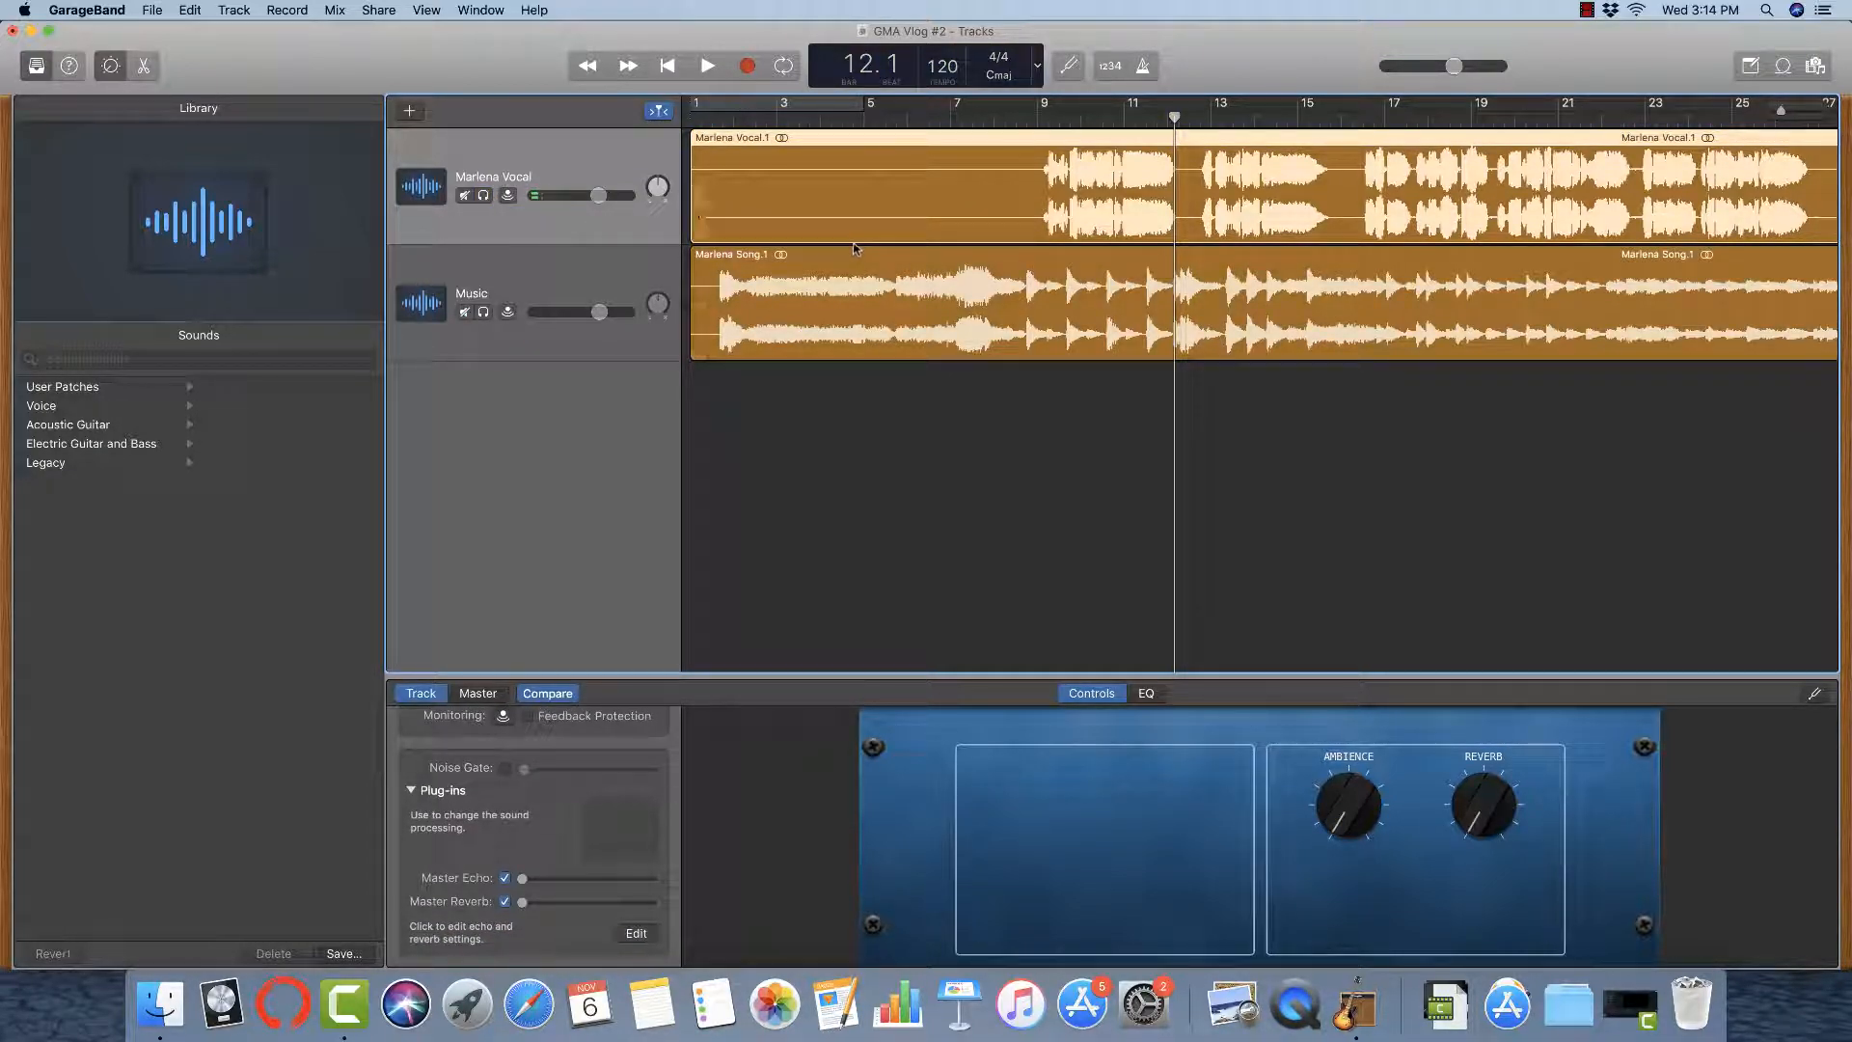
{"action": "mouse_move", "coordinate": [599, 311]}
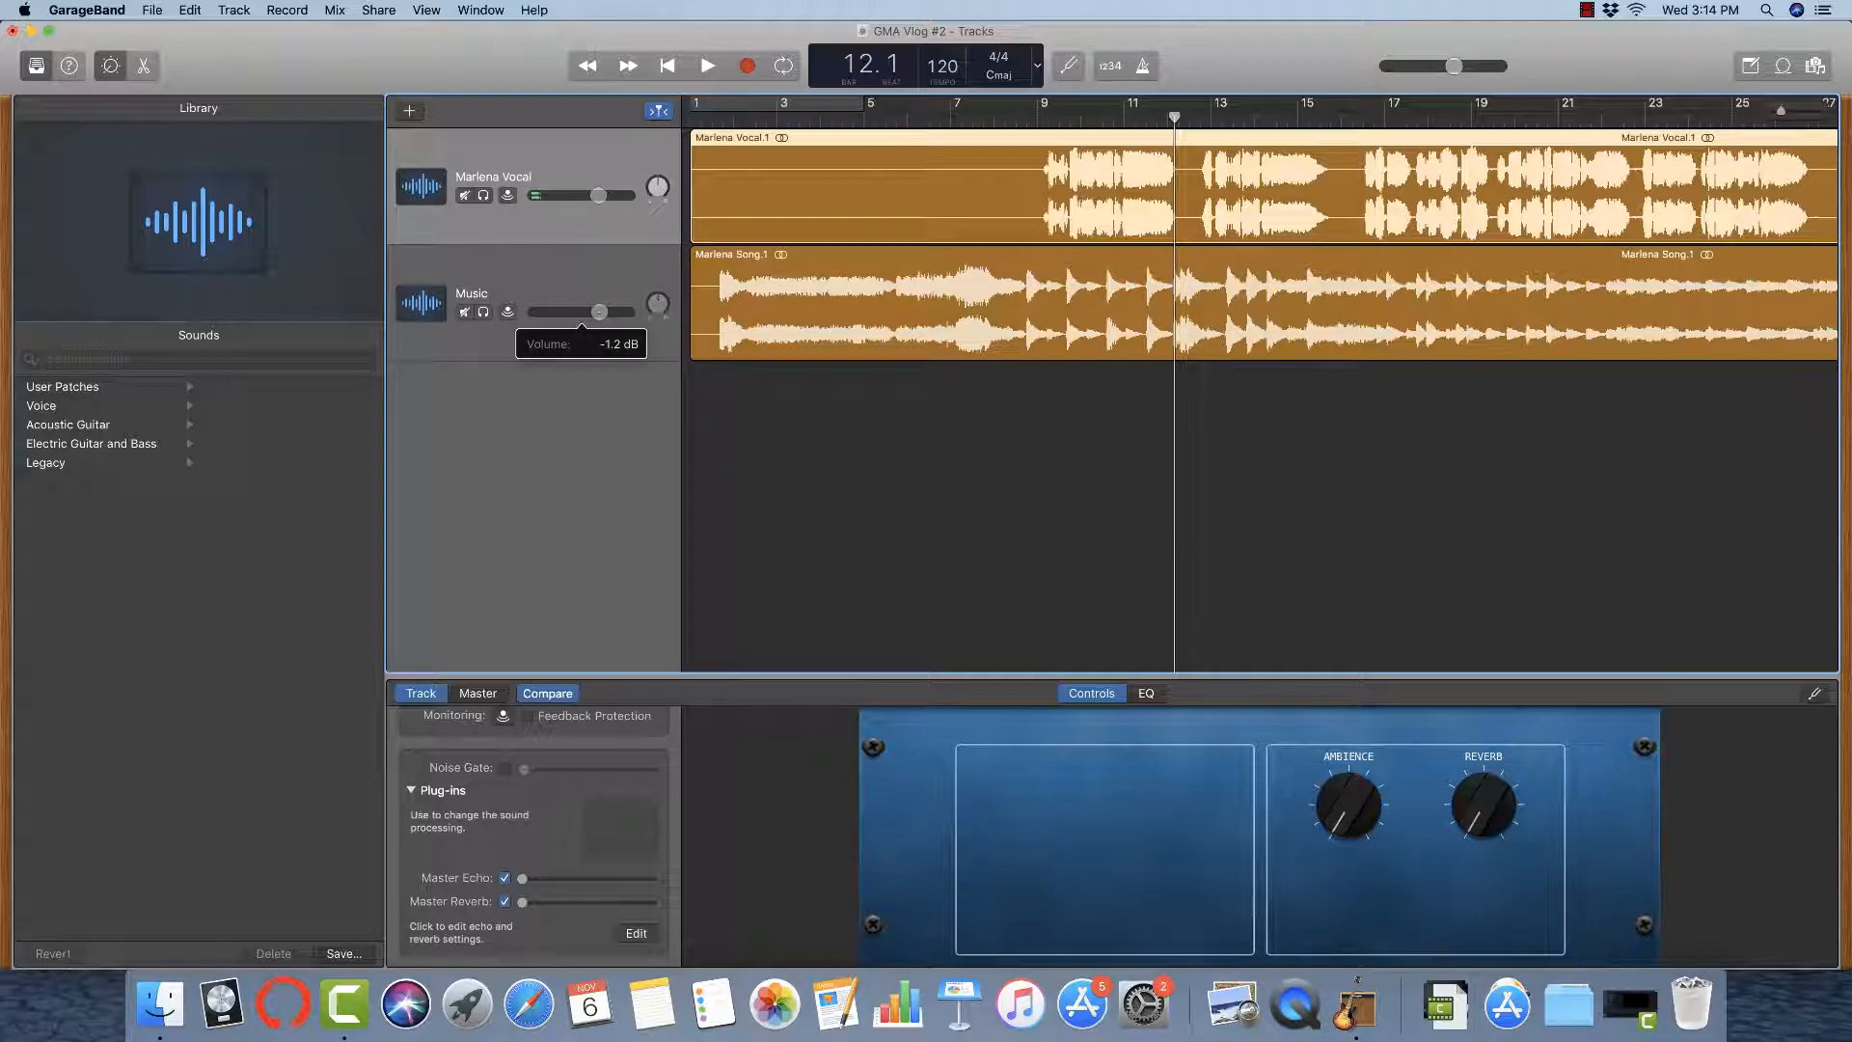
{"action": "mouse_move", "coordinate": [598, 195]}
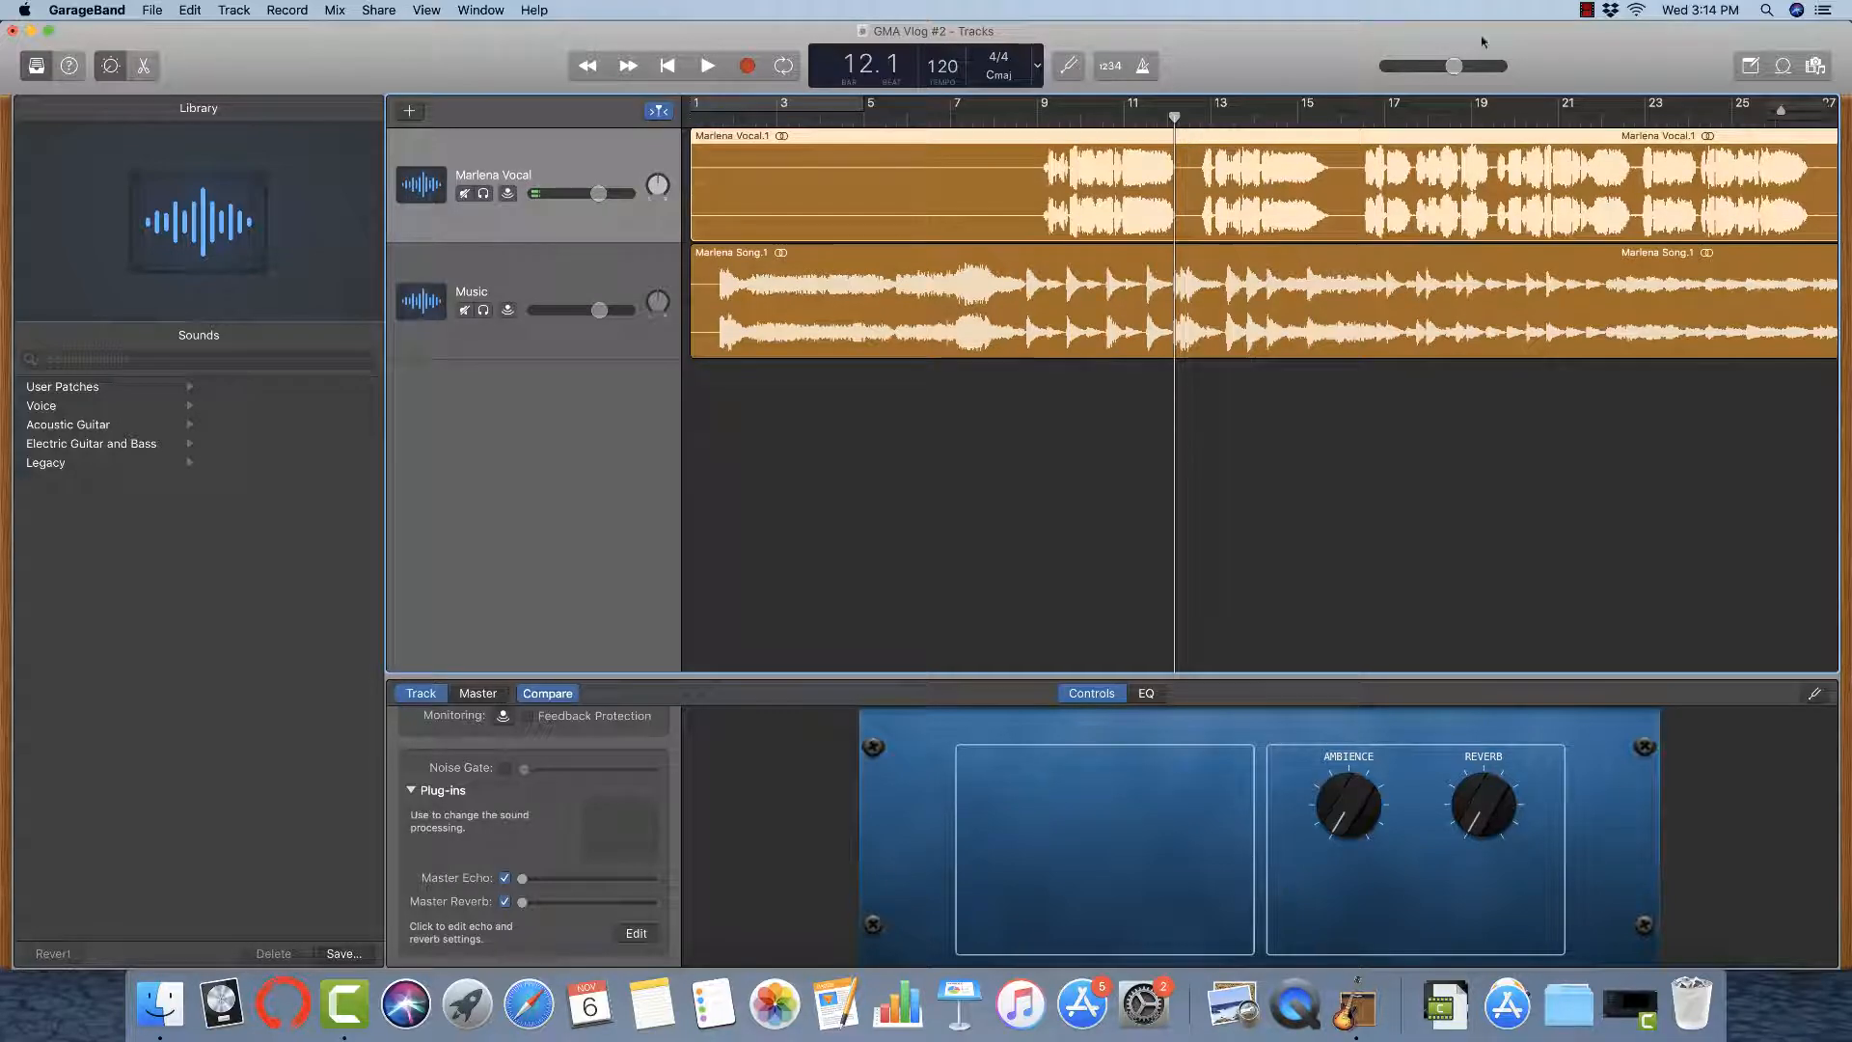
{"action": "mouse_move", "coordinate": [1450, 70]}
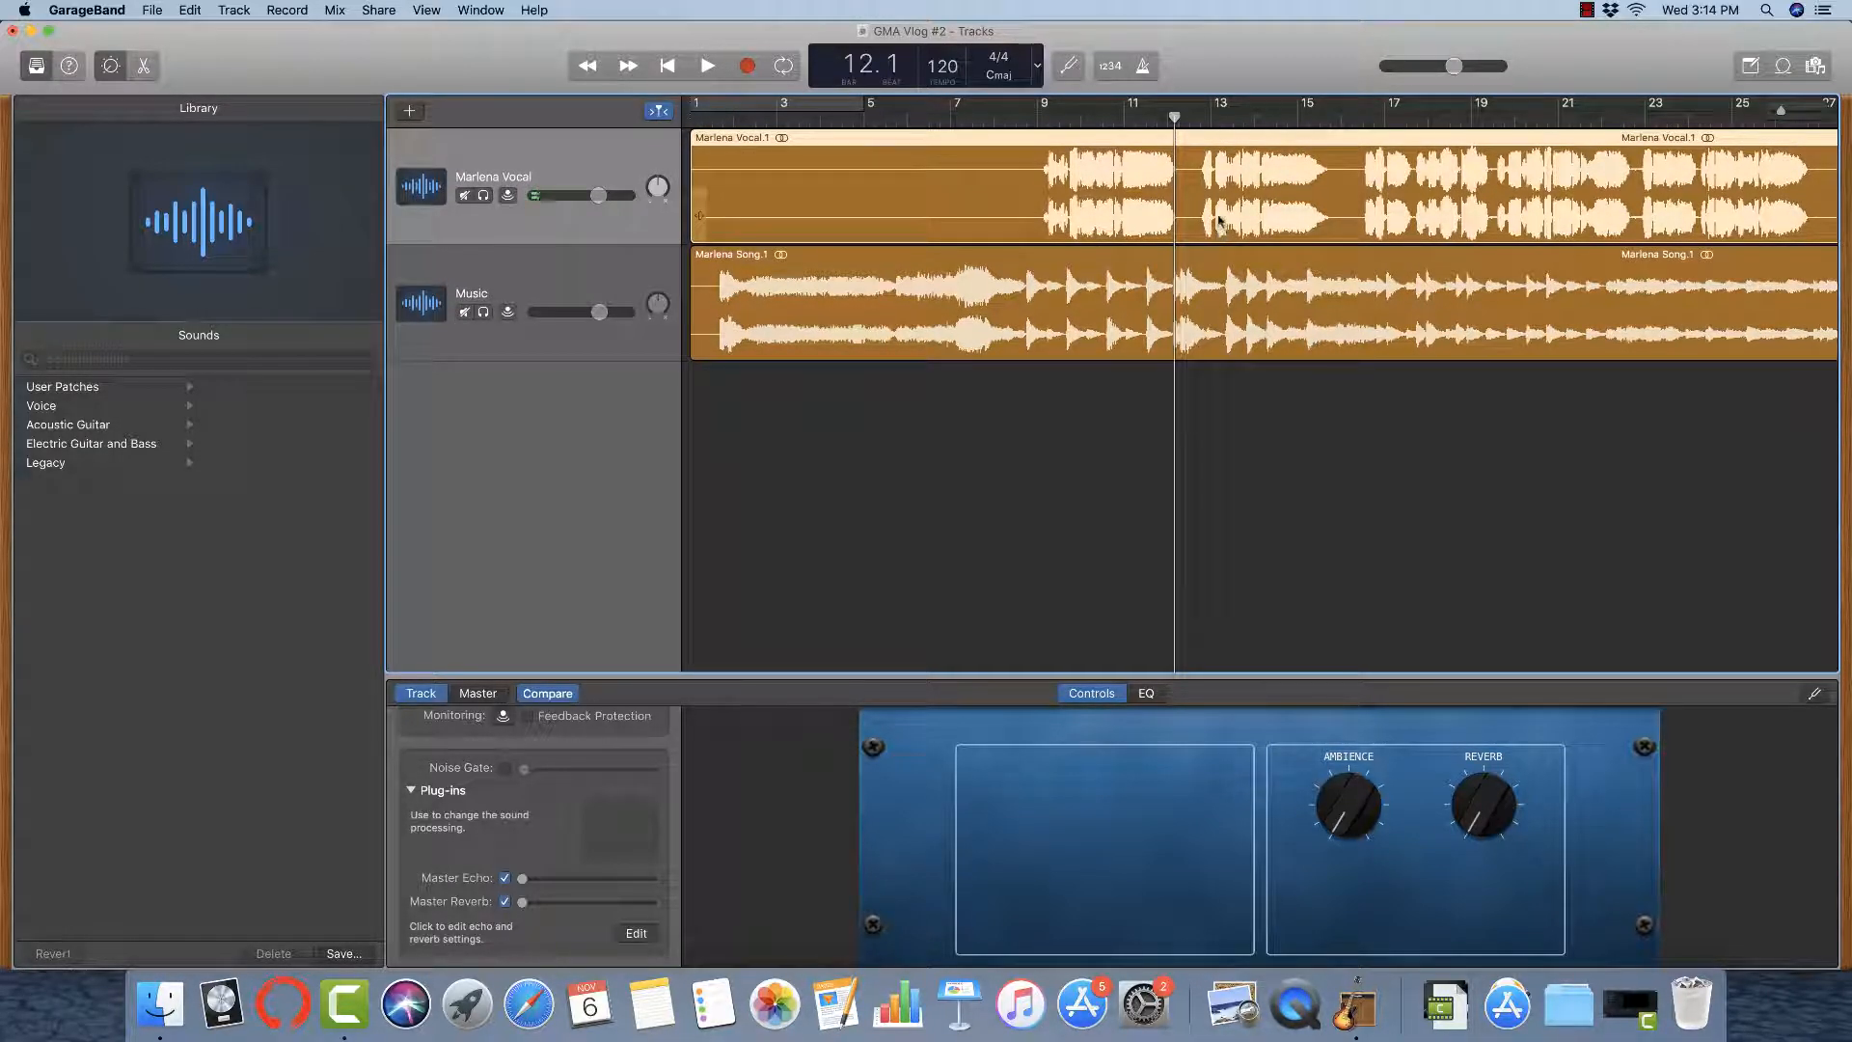
{"action": "scroll", "coordinate": [643, 739], "scroll_direction": "up", "scroll_amount": 1}
{"action": "scroll", "coordinate": [643, 738], "scroll_direction": "up", "scroll_amount": 1}
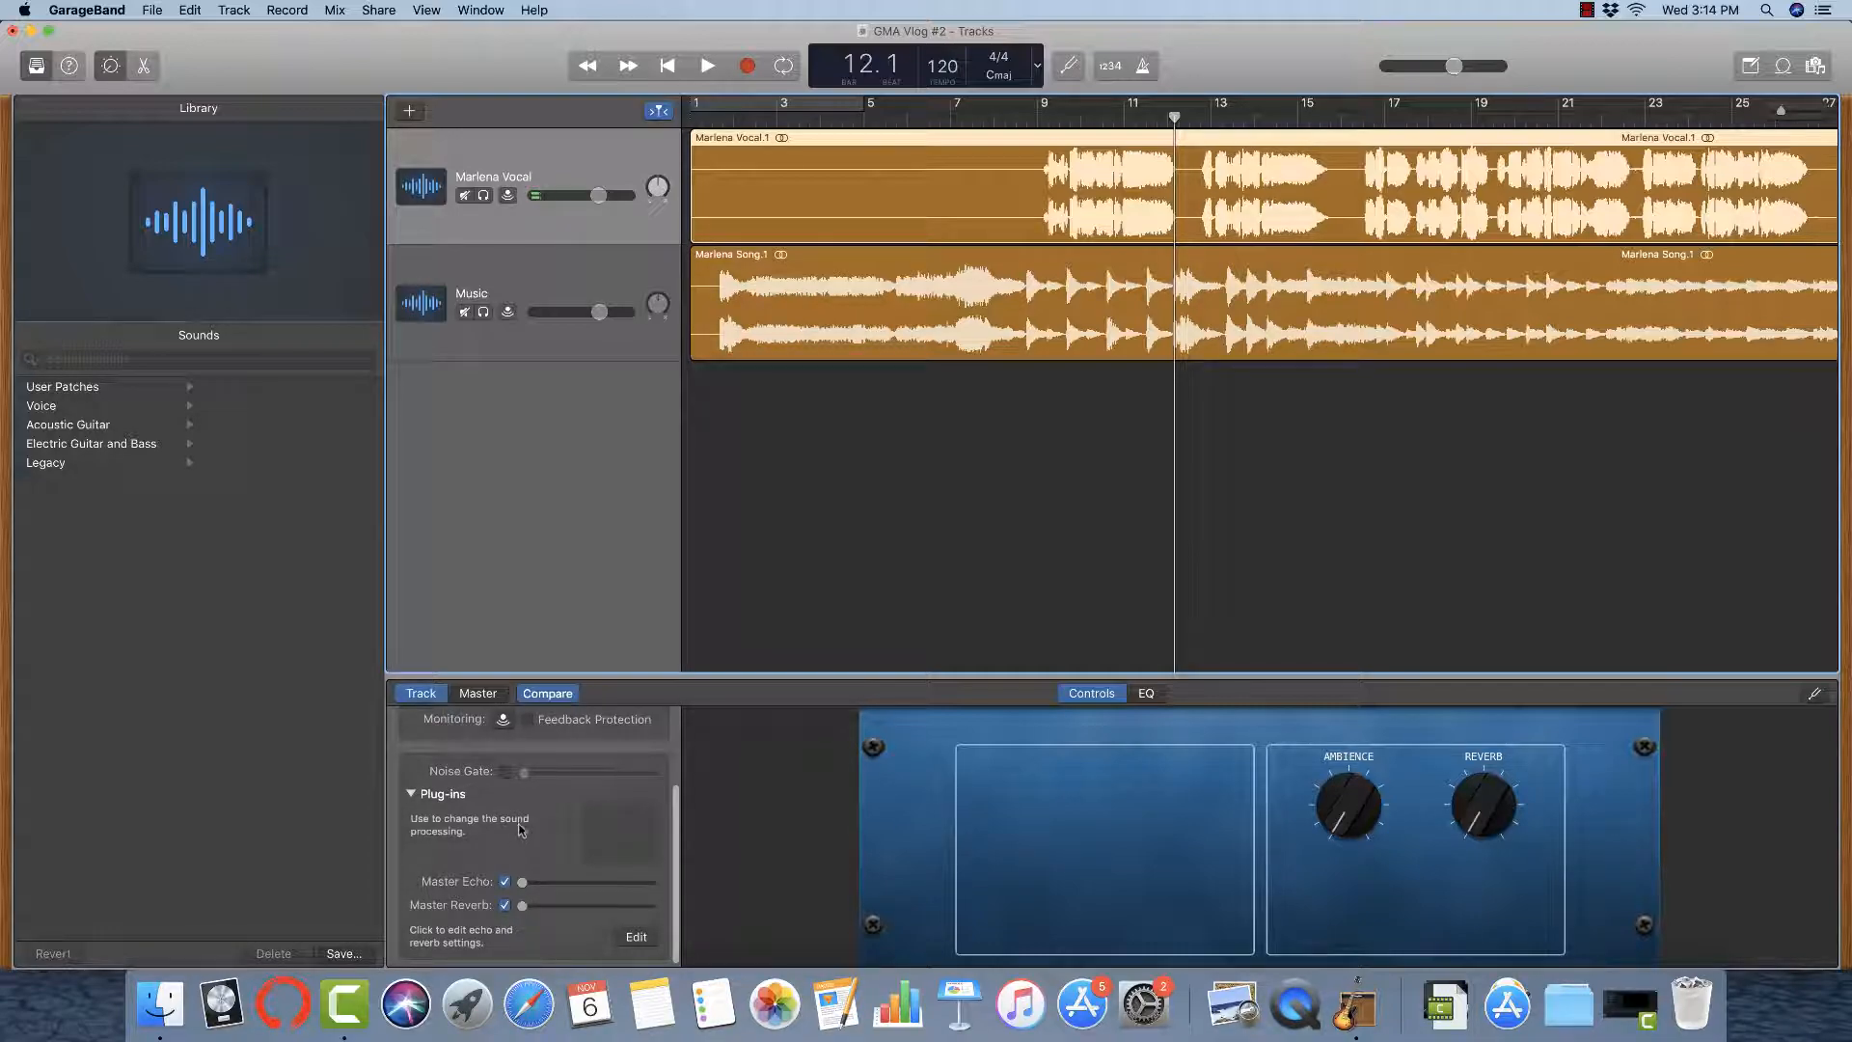
{"action": "left_click", "coordinate": [409, 793]}
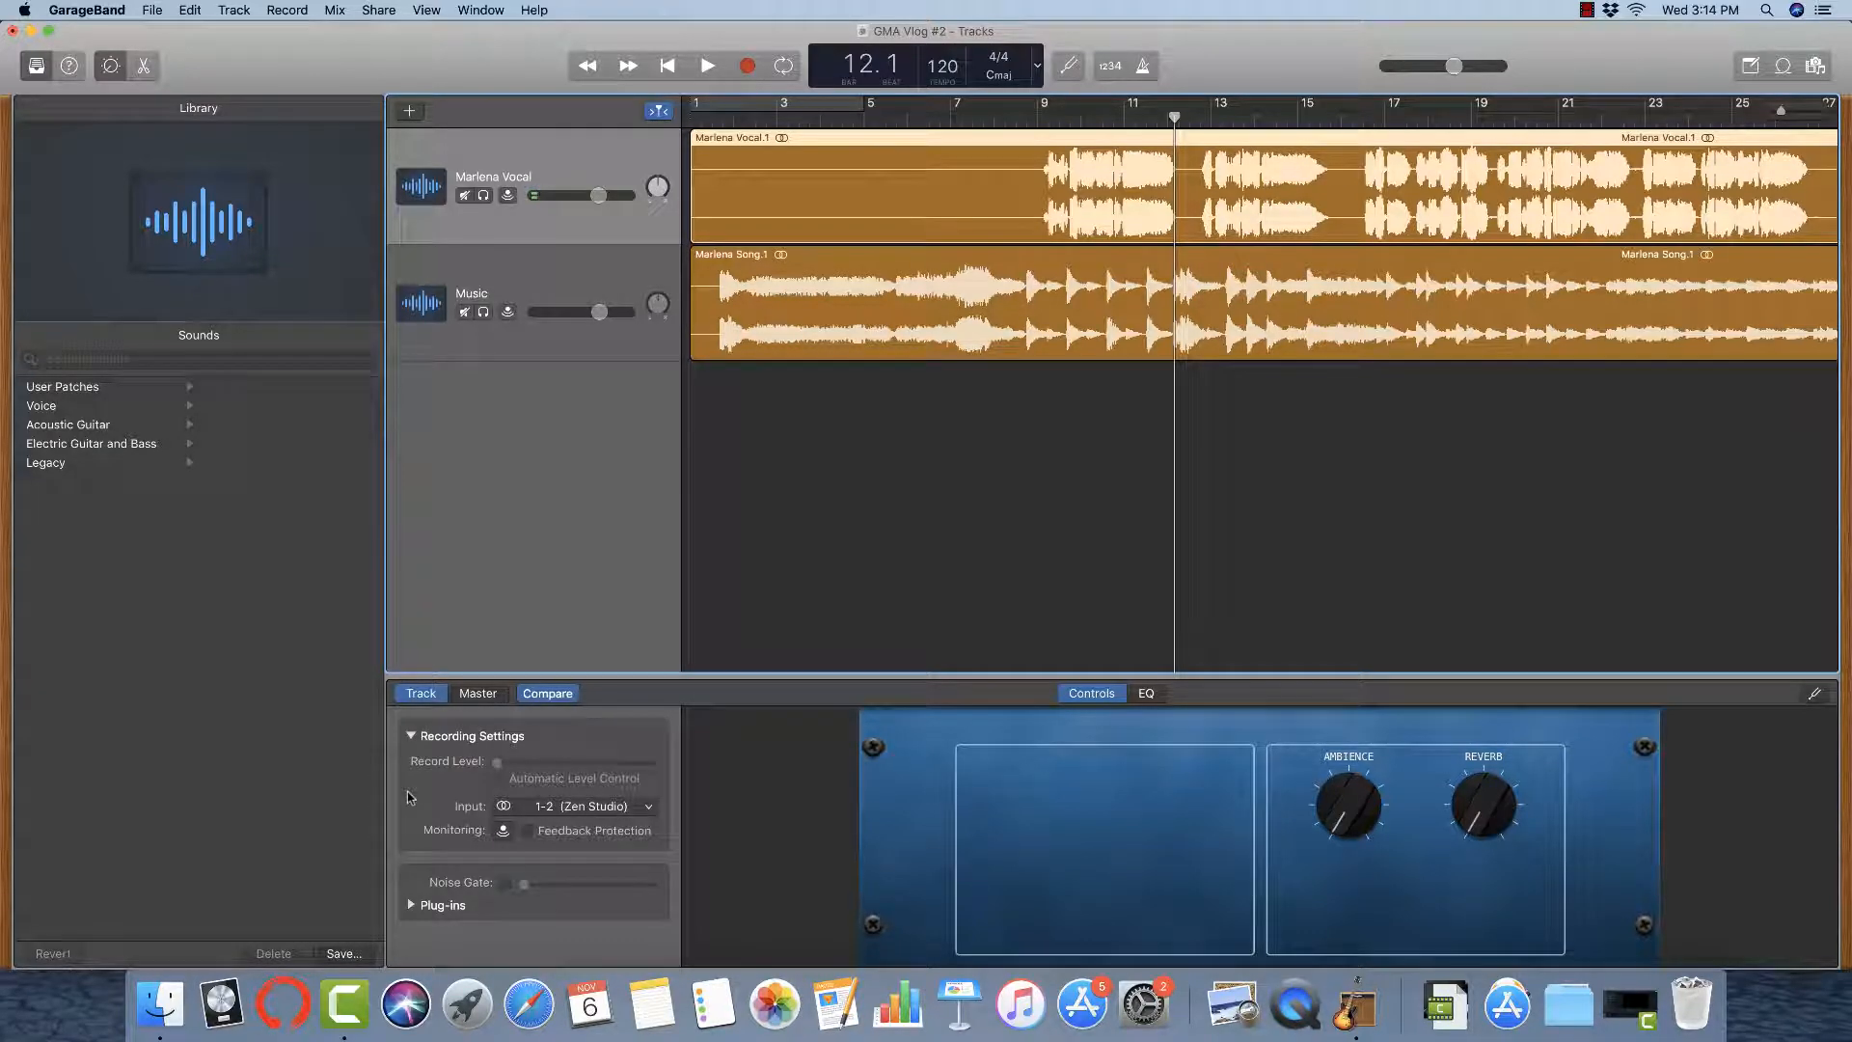
Insert a Channel EQ plug-in on the vocal track and move its window clear of the track controls.
{"action": "left_click", "coordinate": [411, 905]}
{"action": "scroll", "coordinate": [501, 892], "scroll_direction": "down", "scroll_amount": 2}
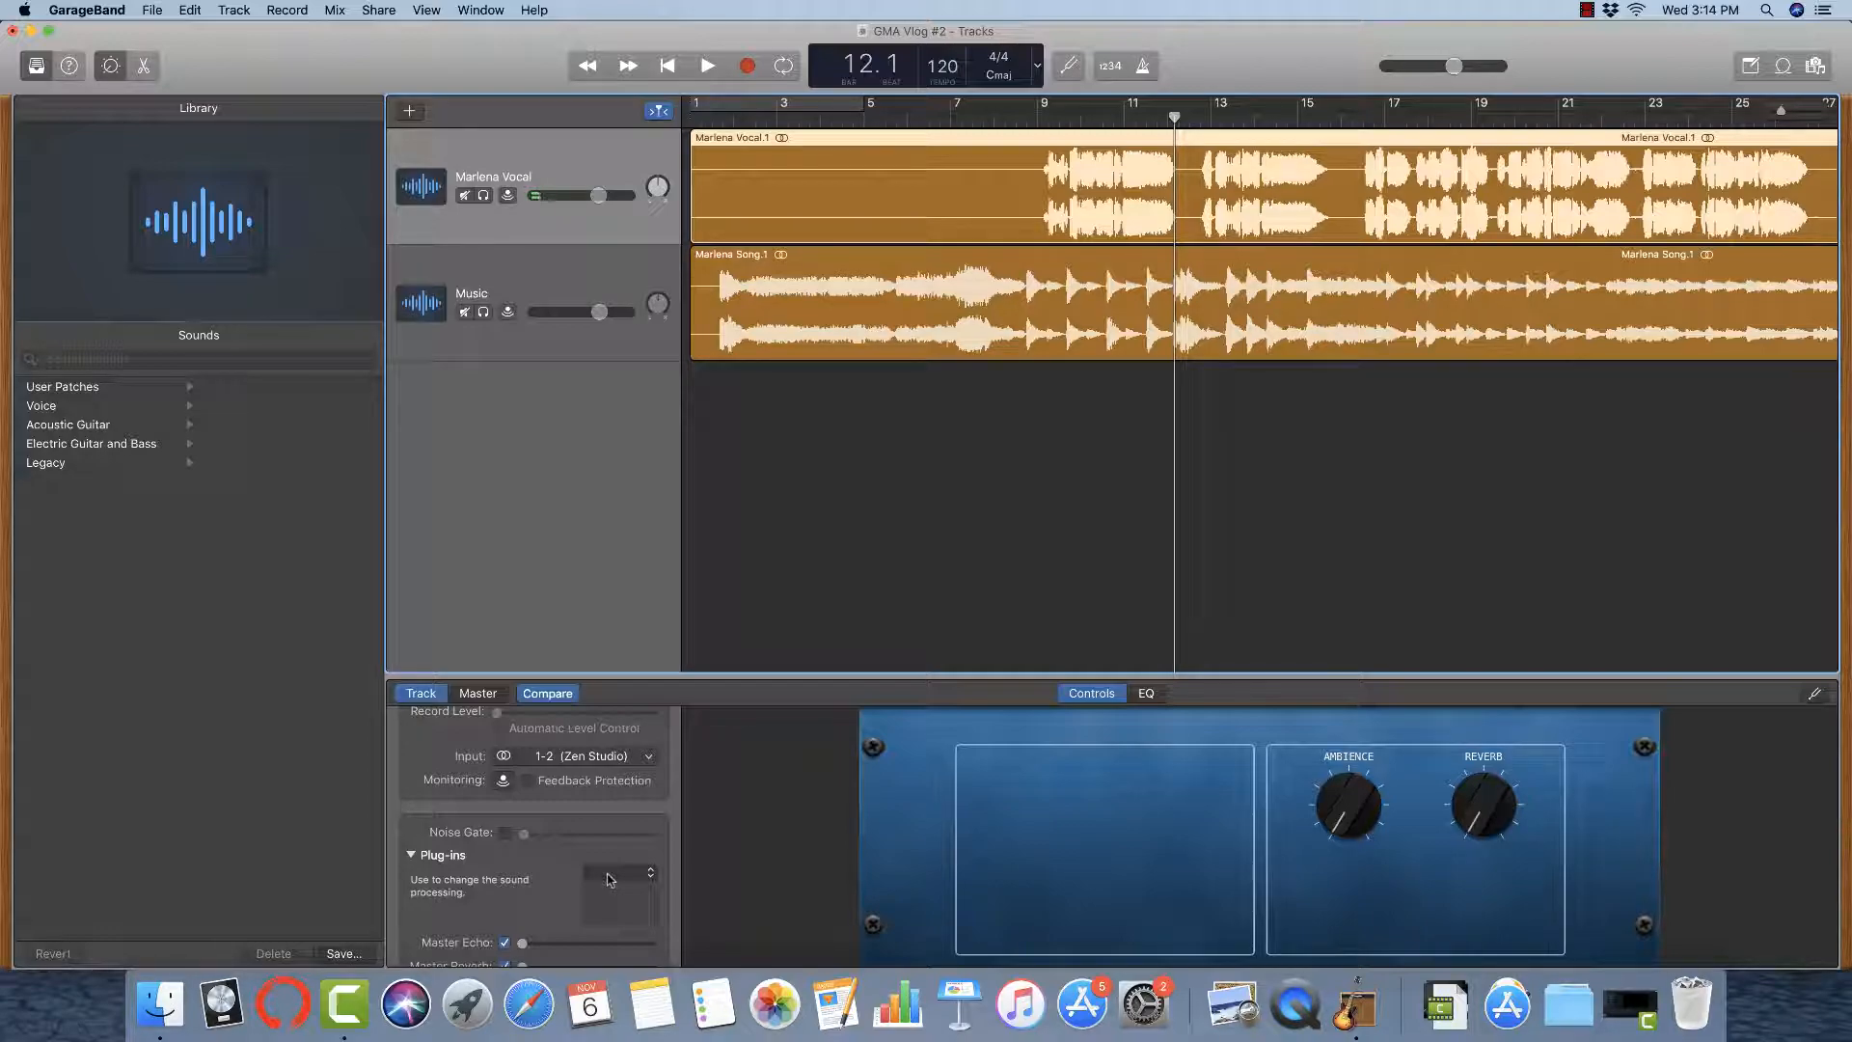
{"action": "left_click", "coordinate": [607, 878]}
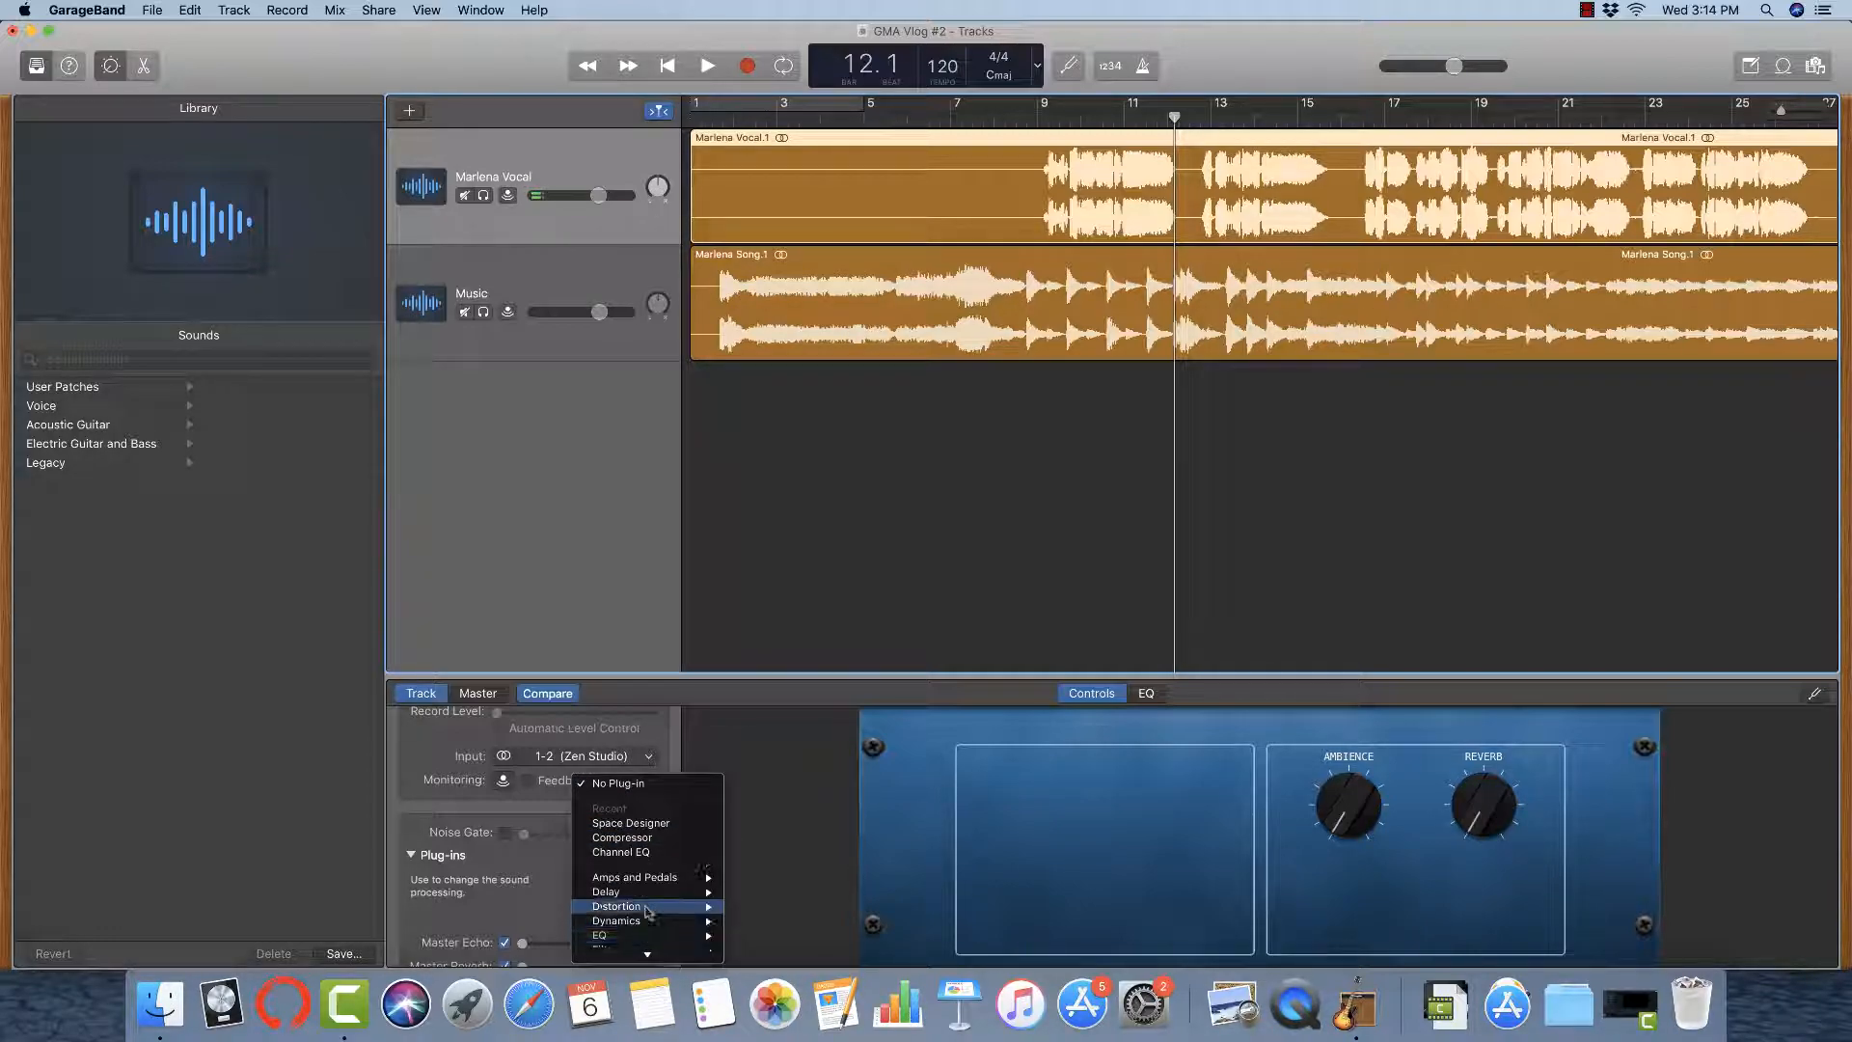
{"action": "mouse_move", "coordinate": [642, 887]}
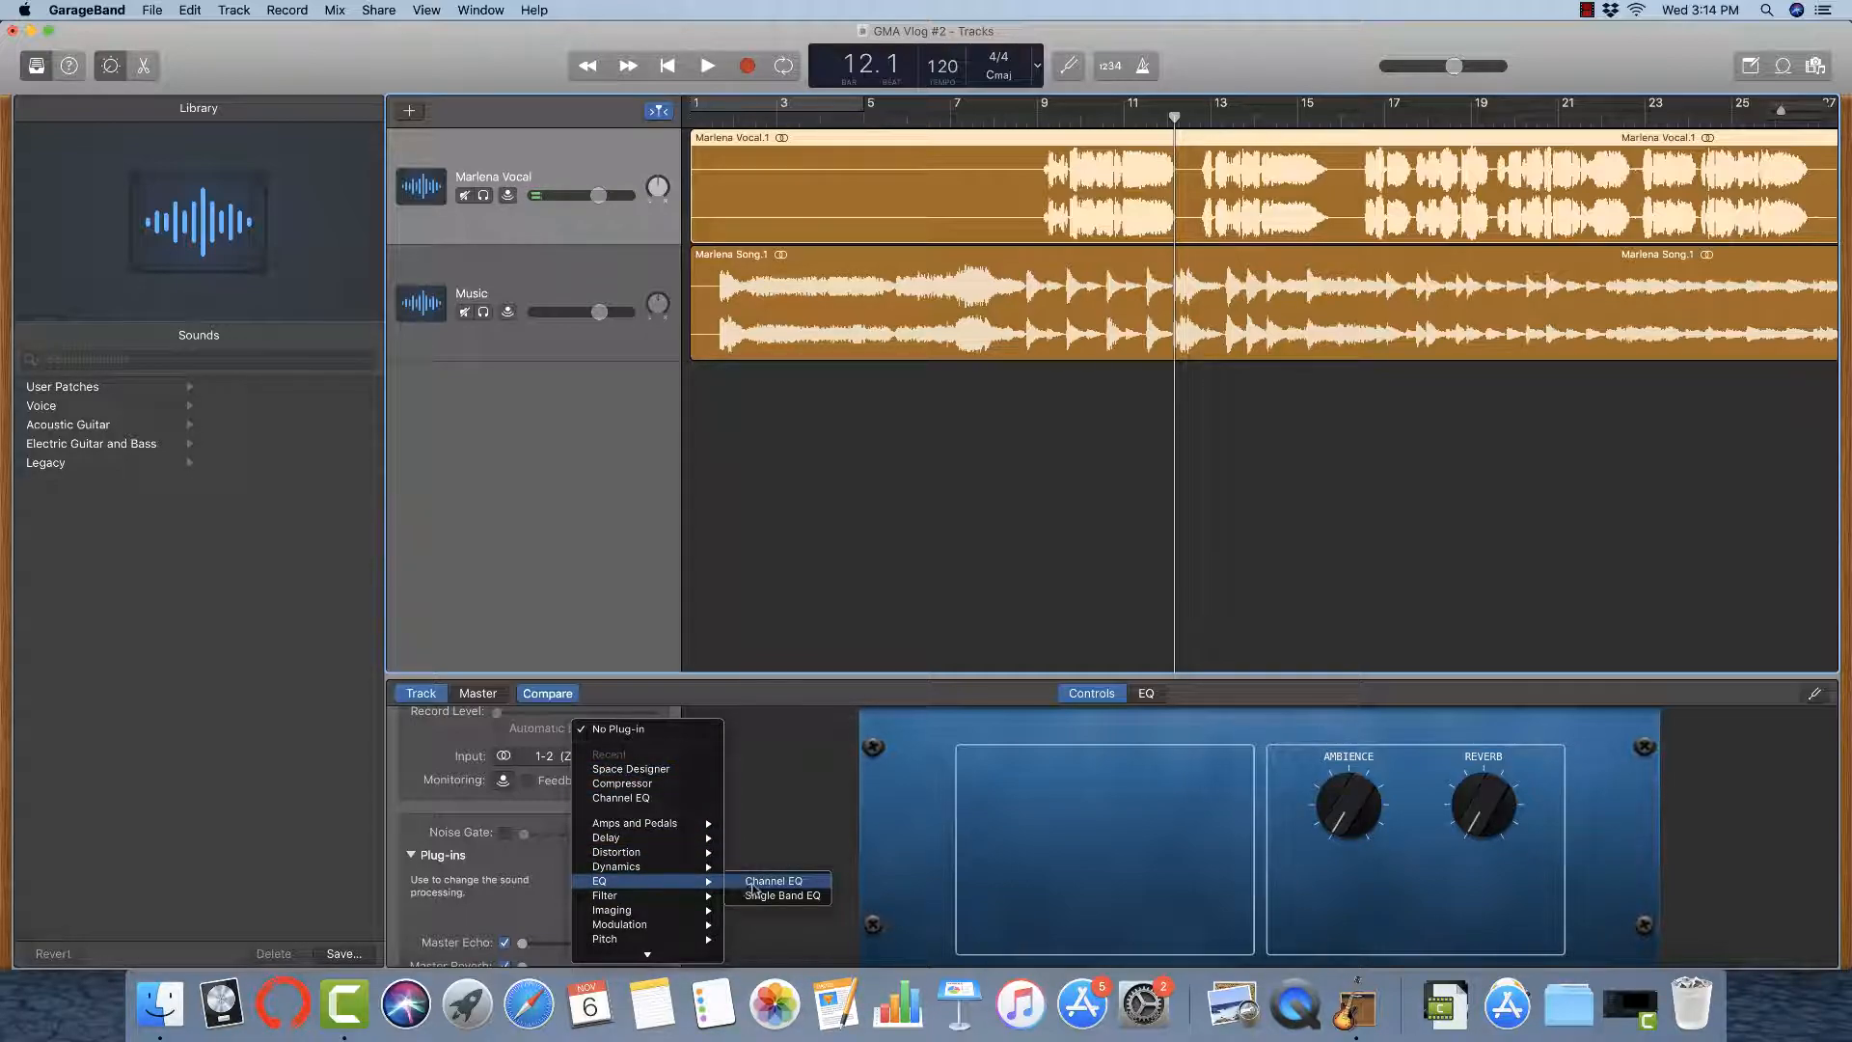
{"action": "left_click", "coordinate": [770, 882]}
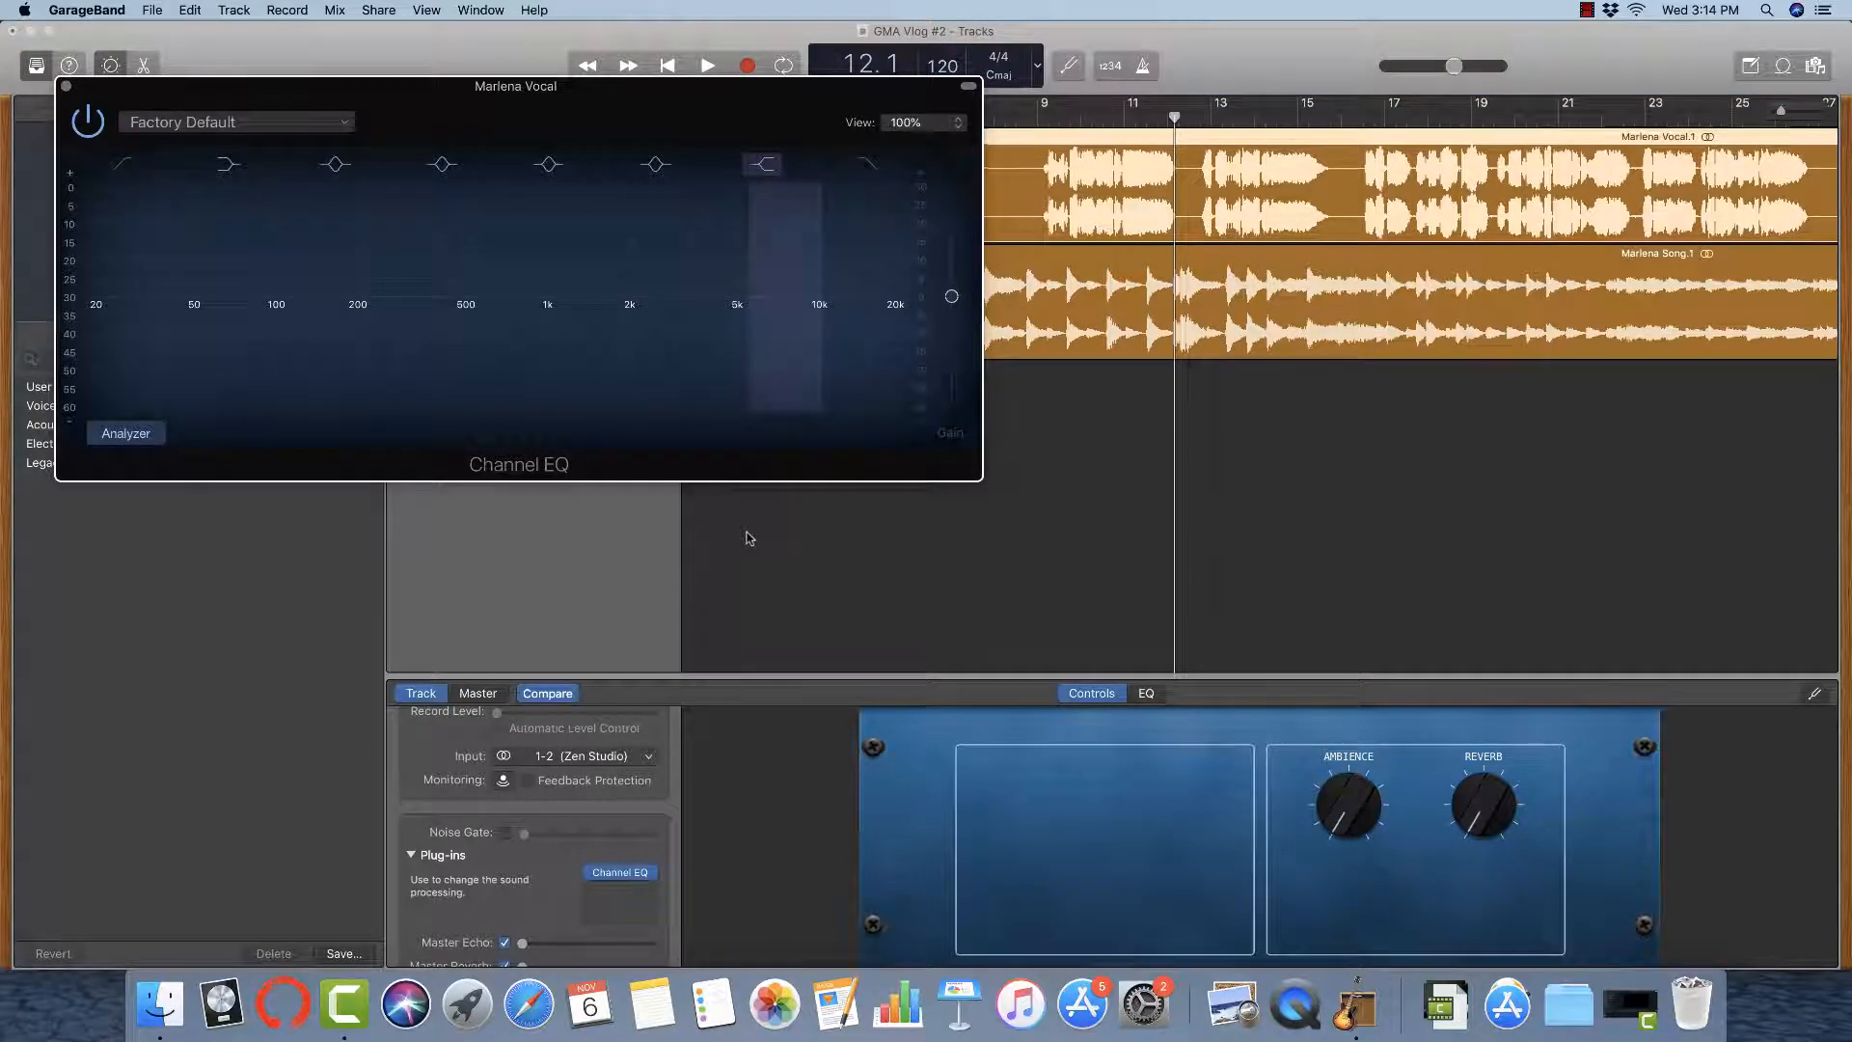
{"action": "left_click_drag", "start_coordinate": [569, 99], "coordinate": [1070, 368]}
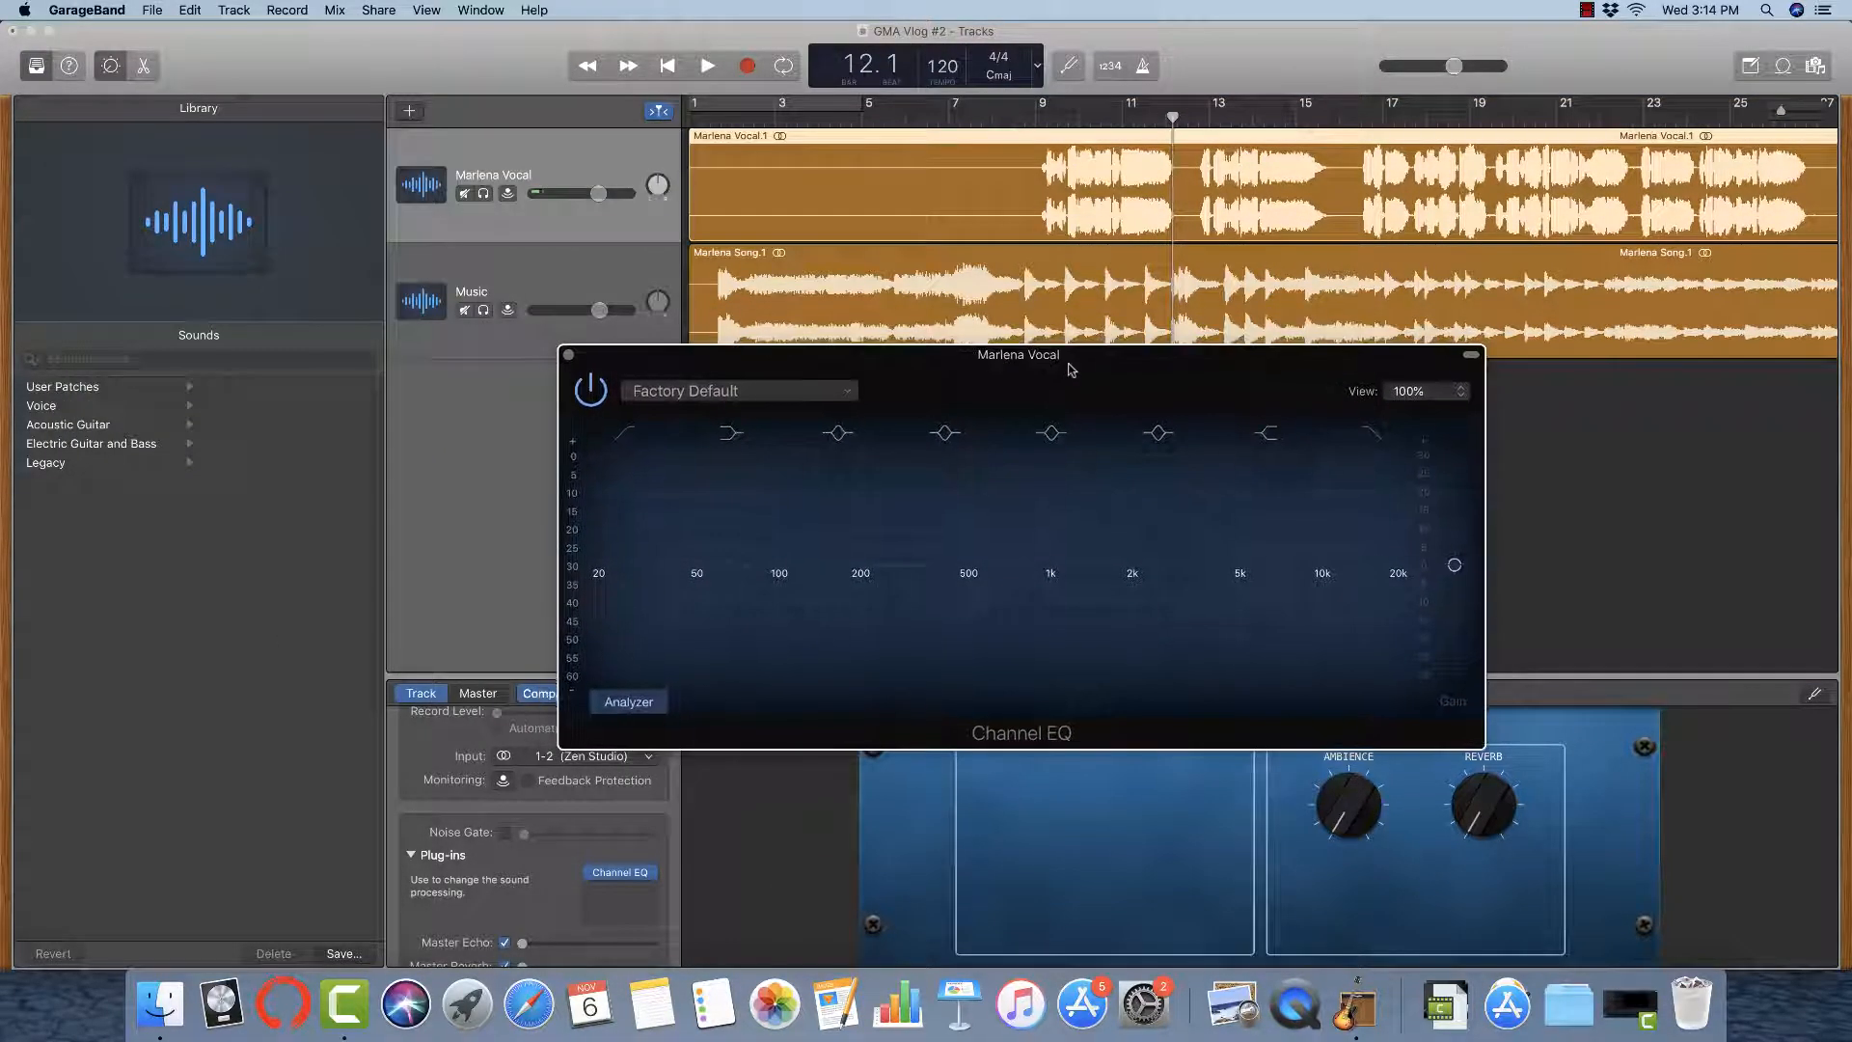
Play the song from bar 9 to examine the vocal's frequency spectrum in the Channel EQ analyzer.
{"action": "left_click", "coordinate": [1040, 120]}
{"action": "key", "text": "space"}
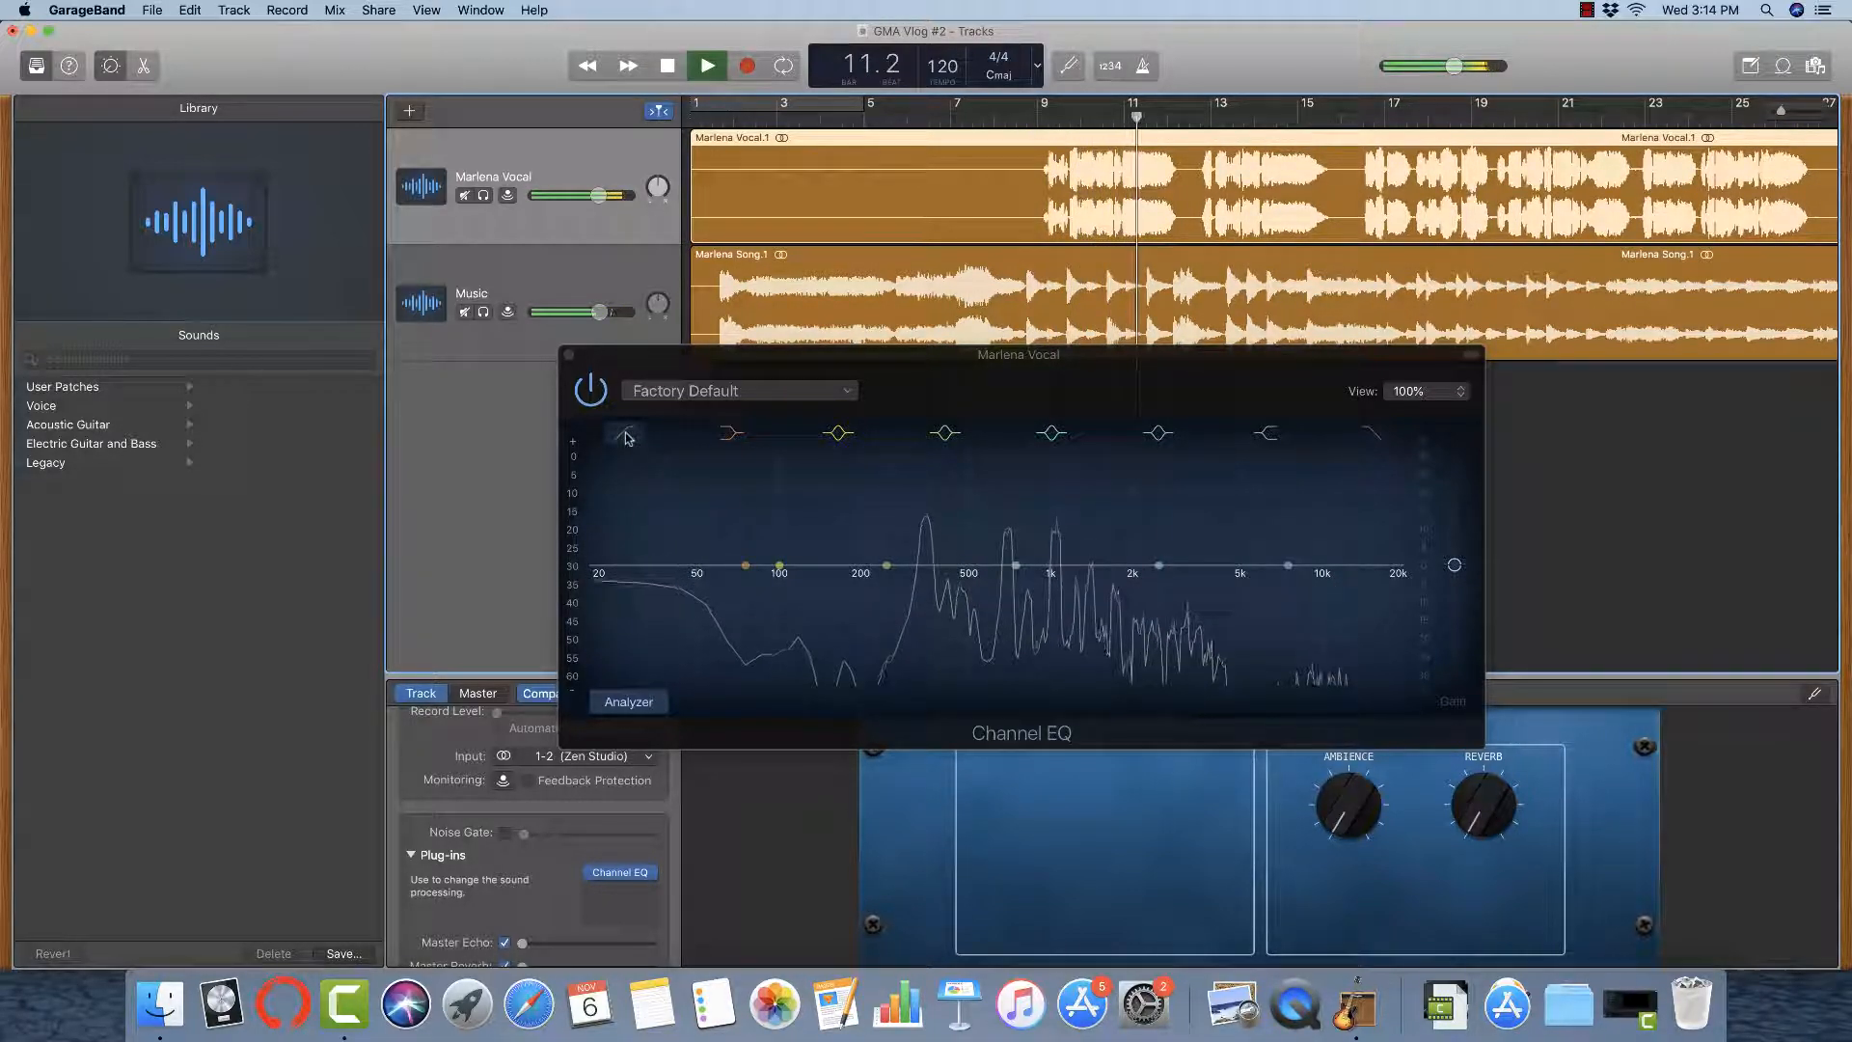
{"action": "key", "text": "space"}
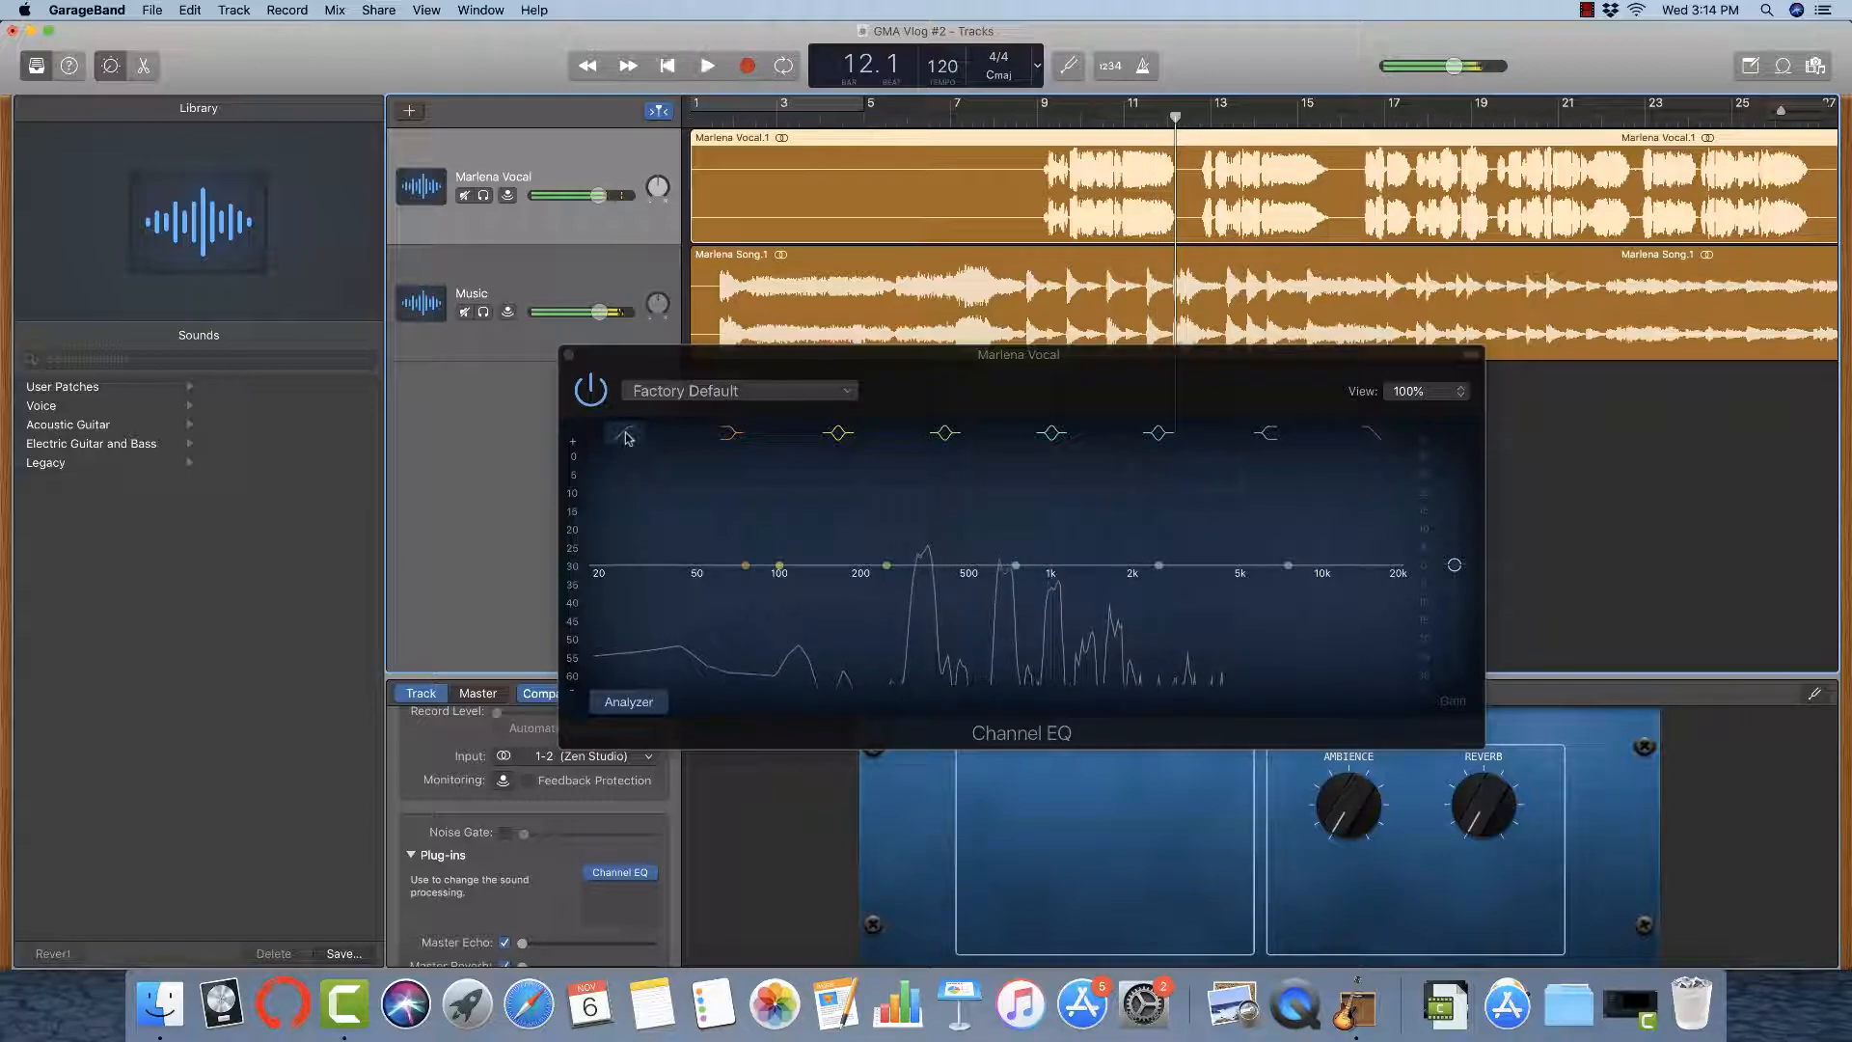
Enable the vocal EQ's low-cut band and raise its cutoff to about 144 Hz while listening.
{"action": "left_click", "coordinate": [625, 434]}
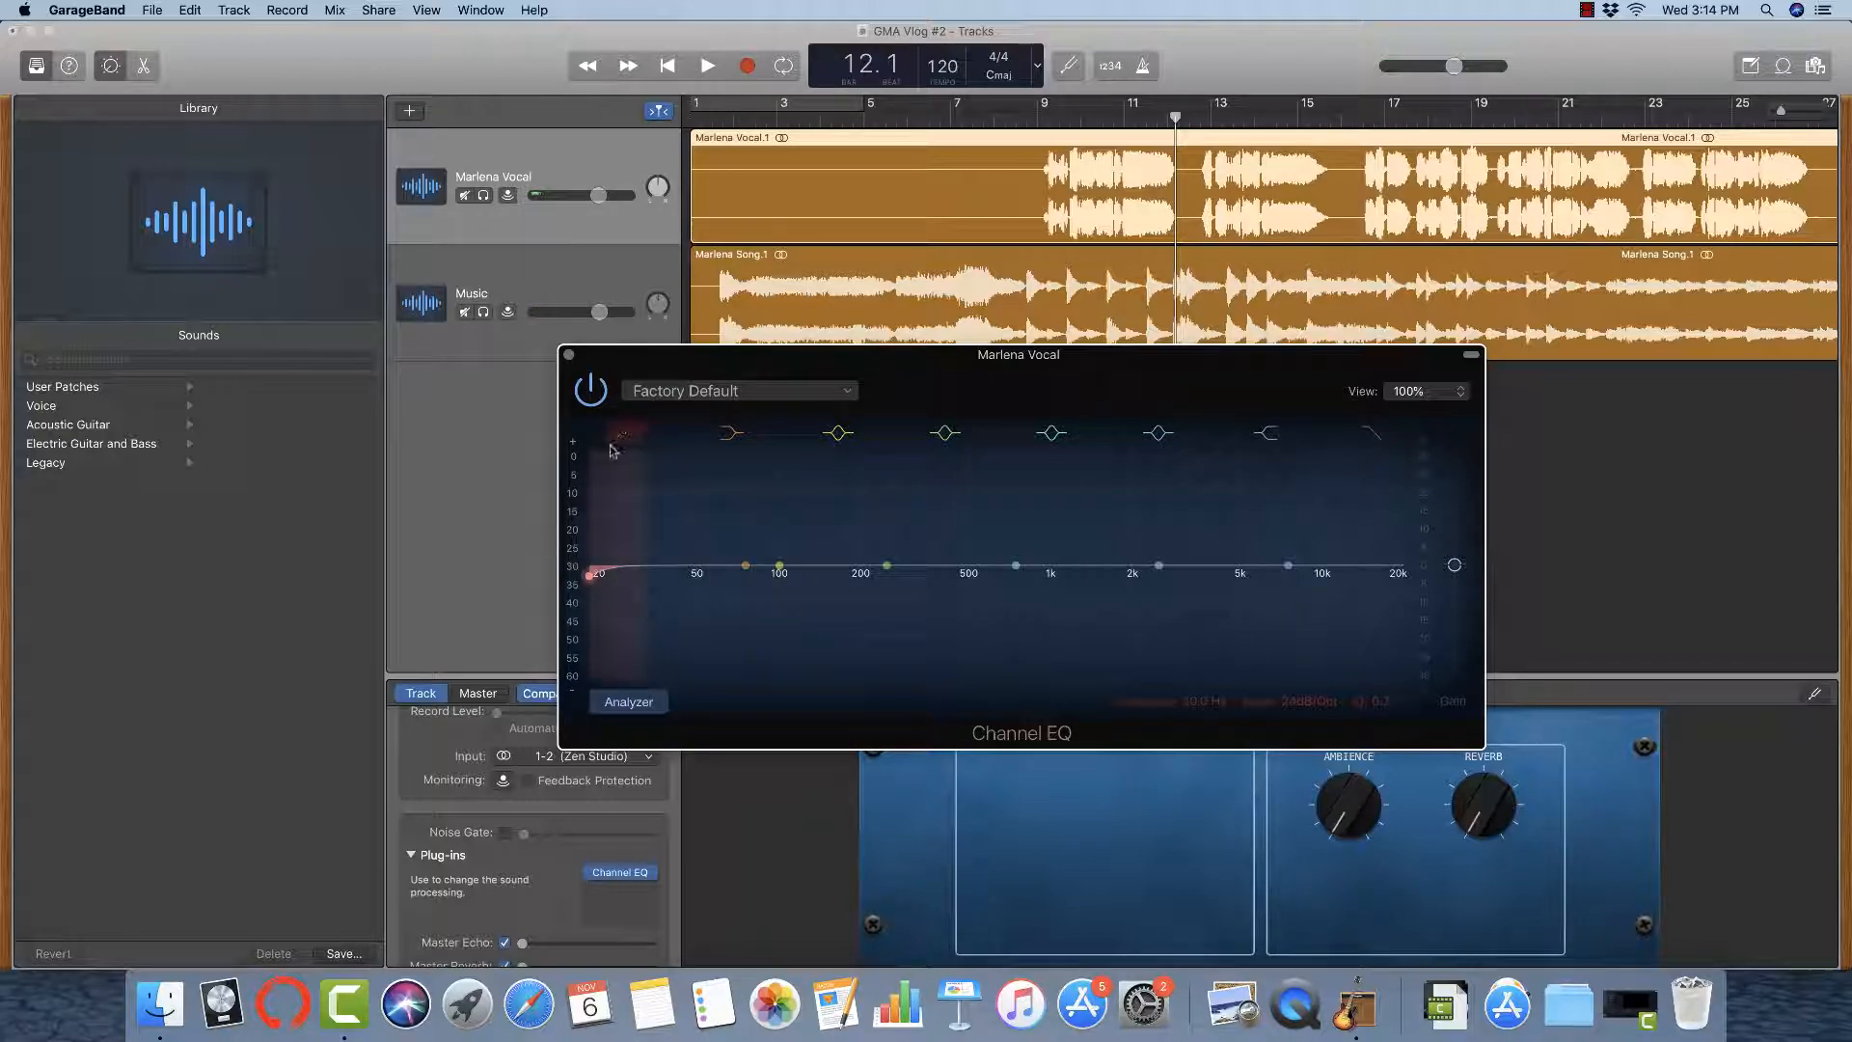
{"action": "left_click_drag", "start_coordinate": [590, 578], "coordinate": [819, 578]}
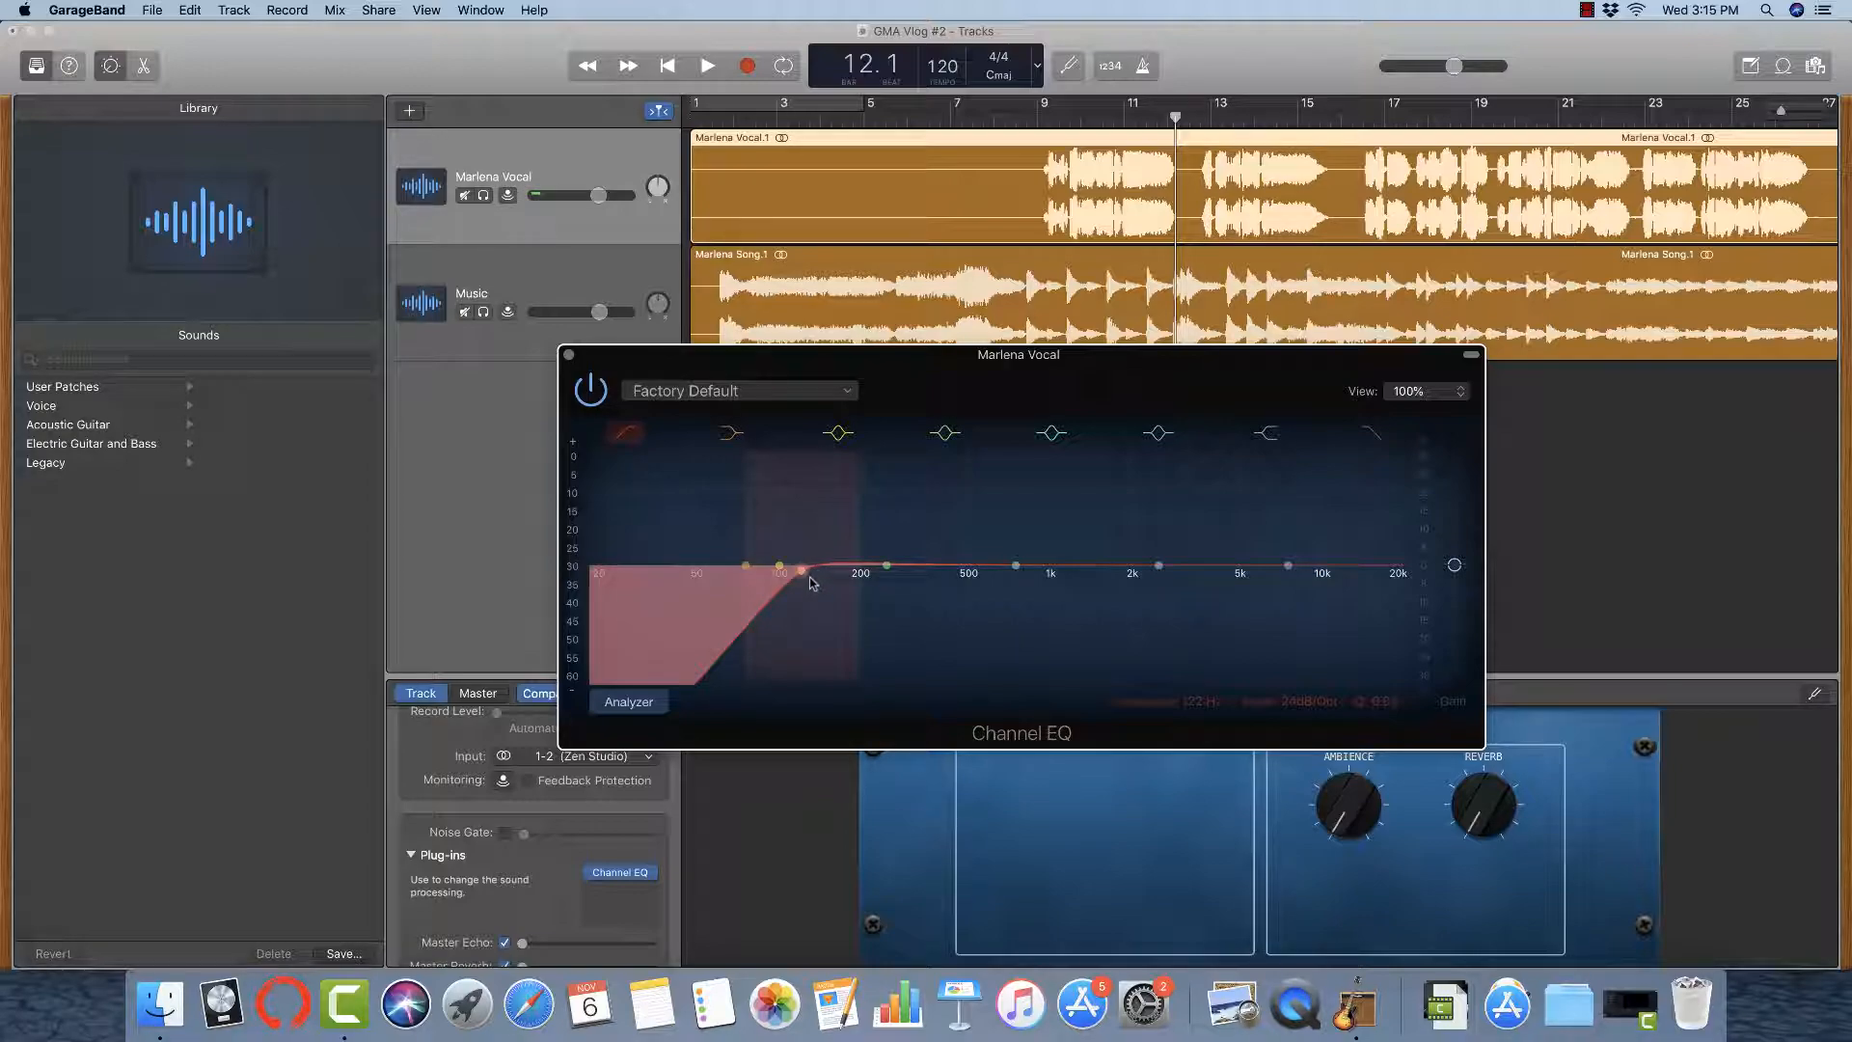
{"action": "key", "text": "space"}
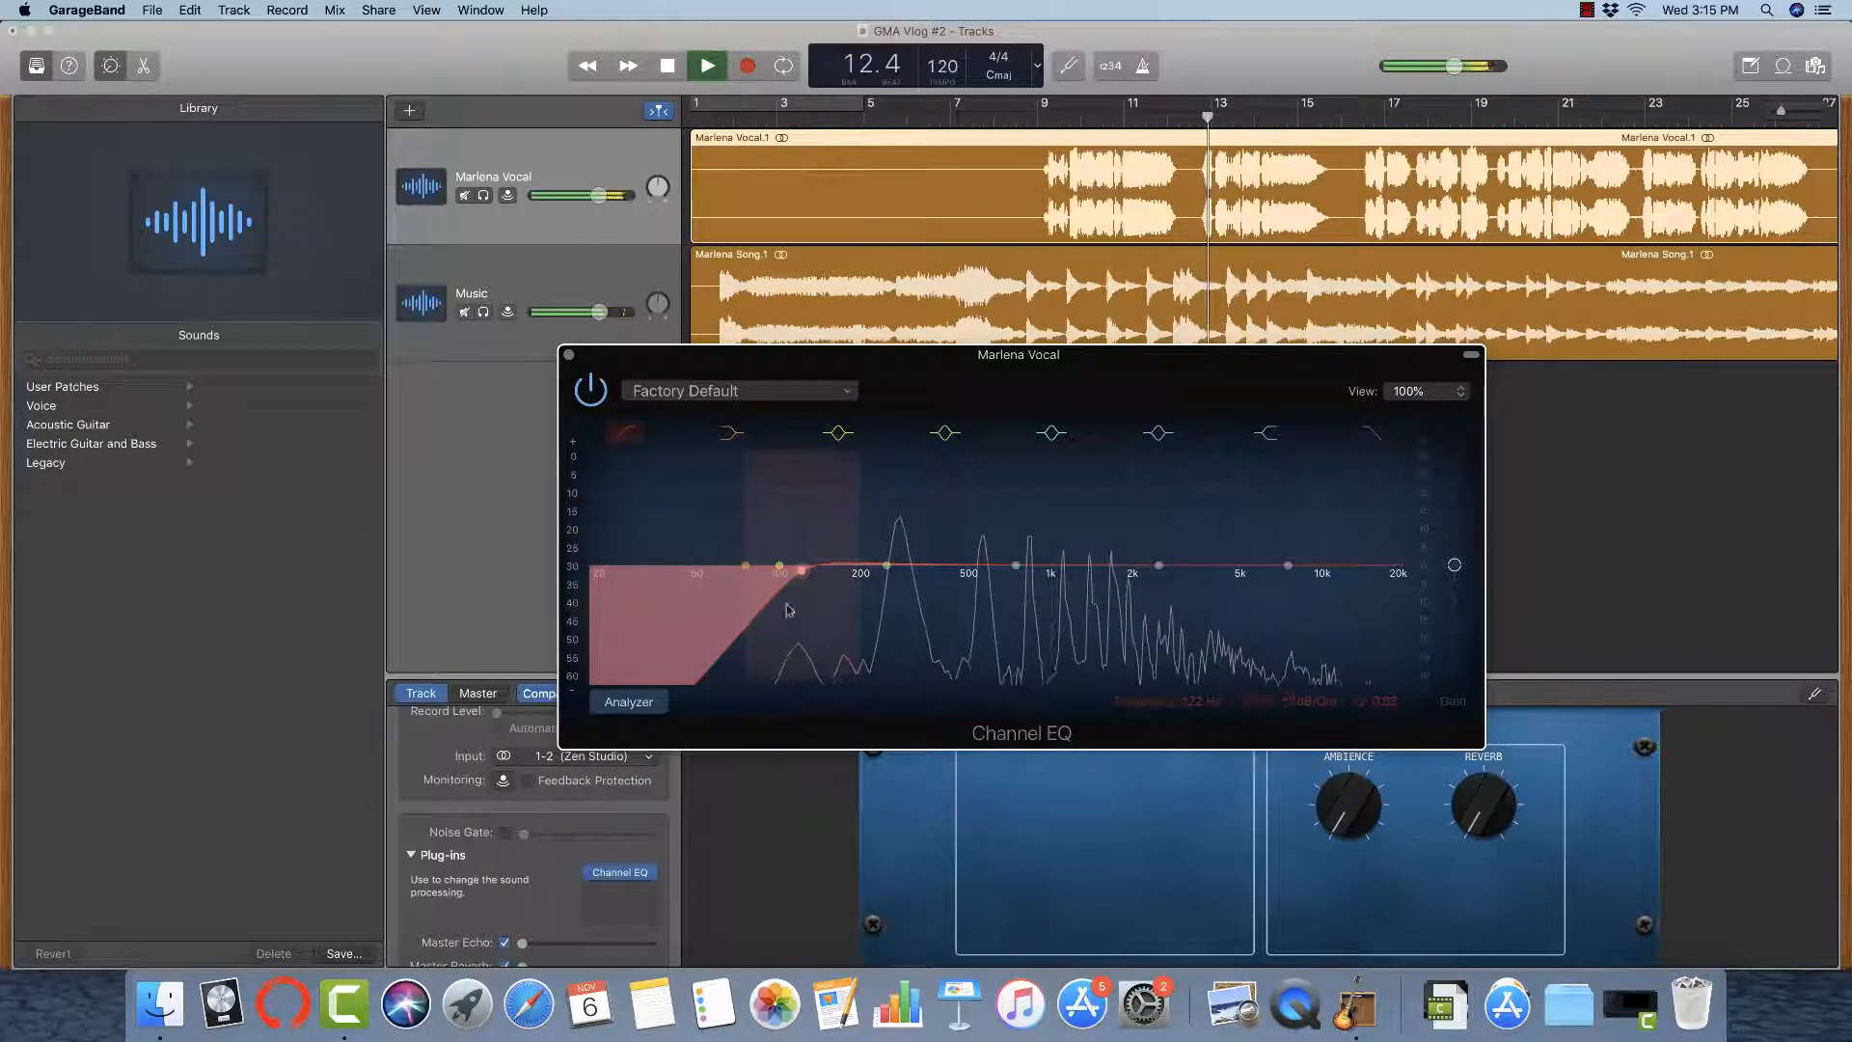
{"action": "left_click_drag", "start_coordinate": [805, 573], "coordinate": [824, 577]}
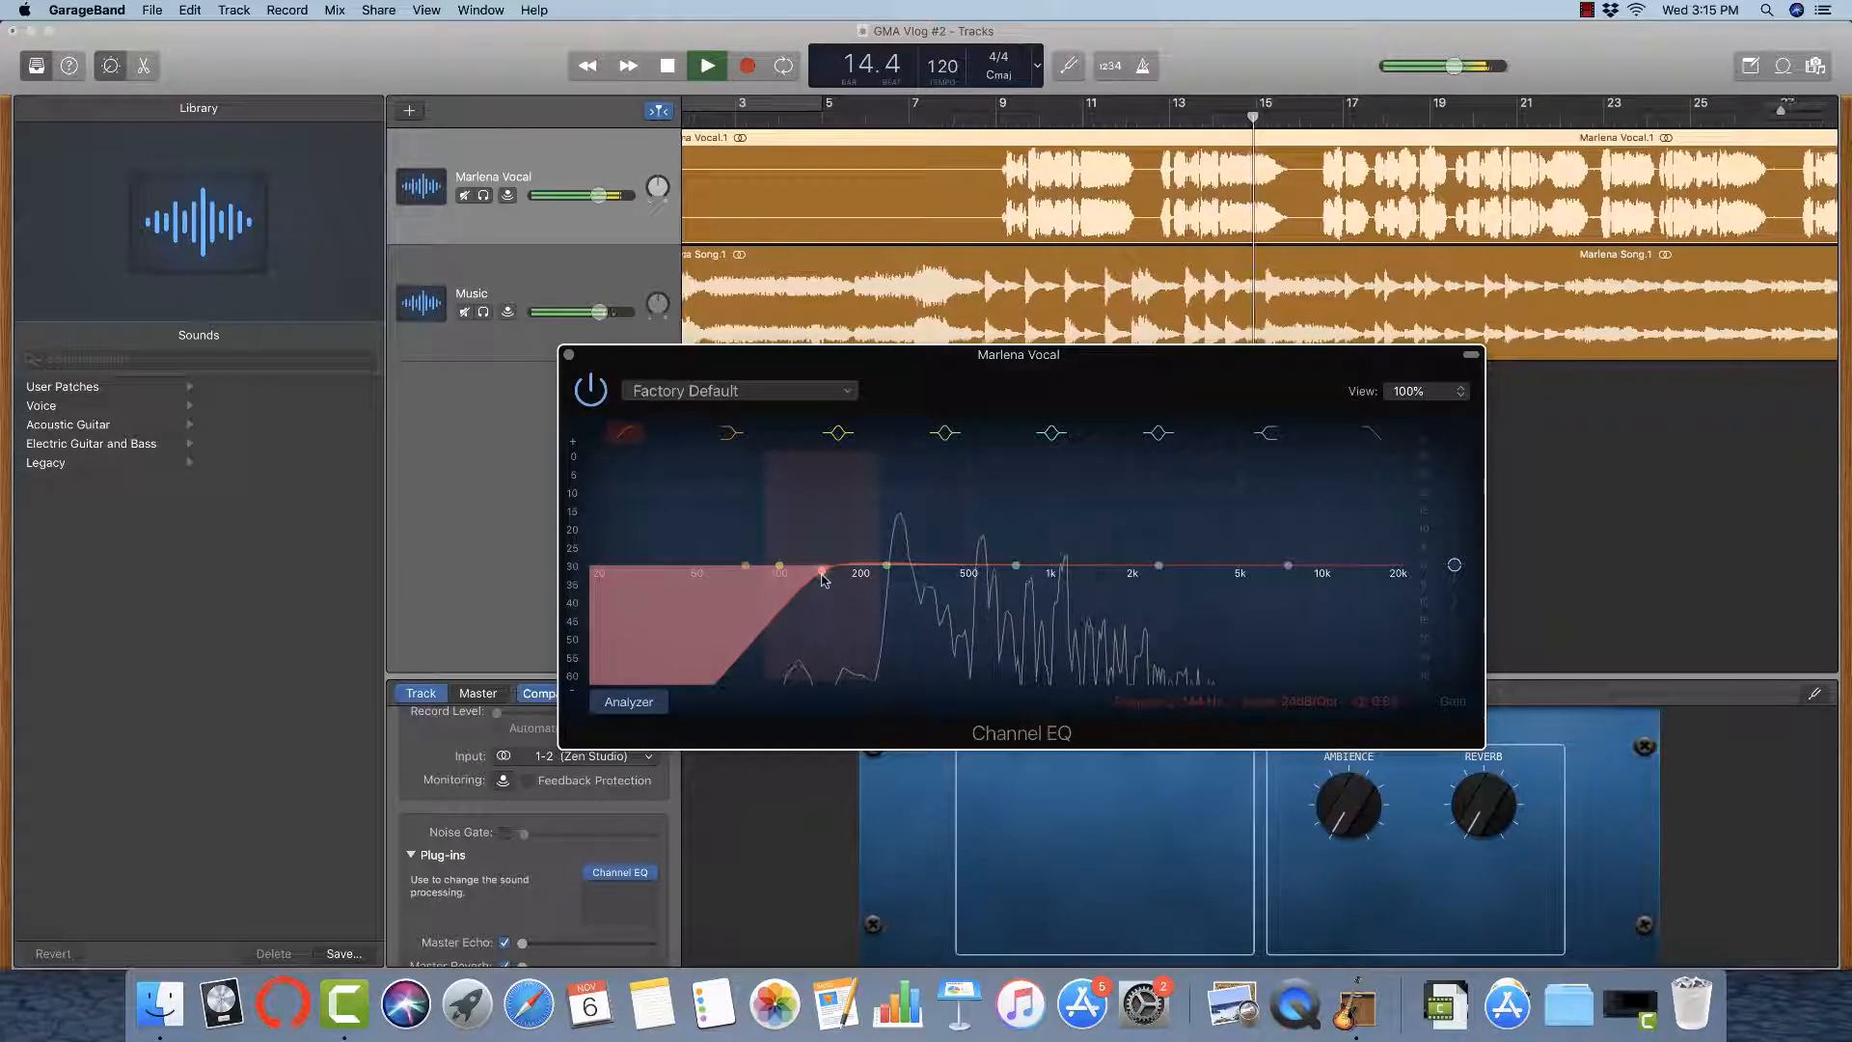
{"action": "left_click", "coordinate": [567, 355]}
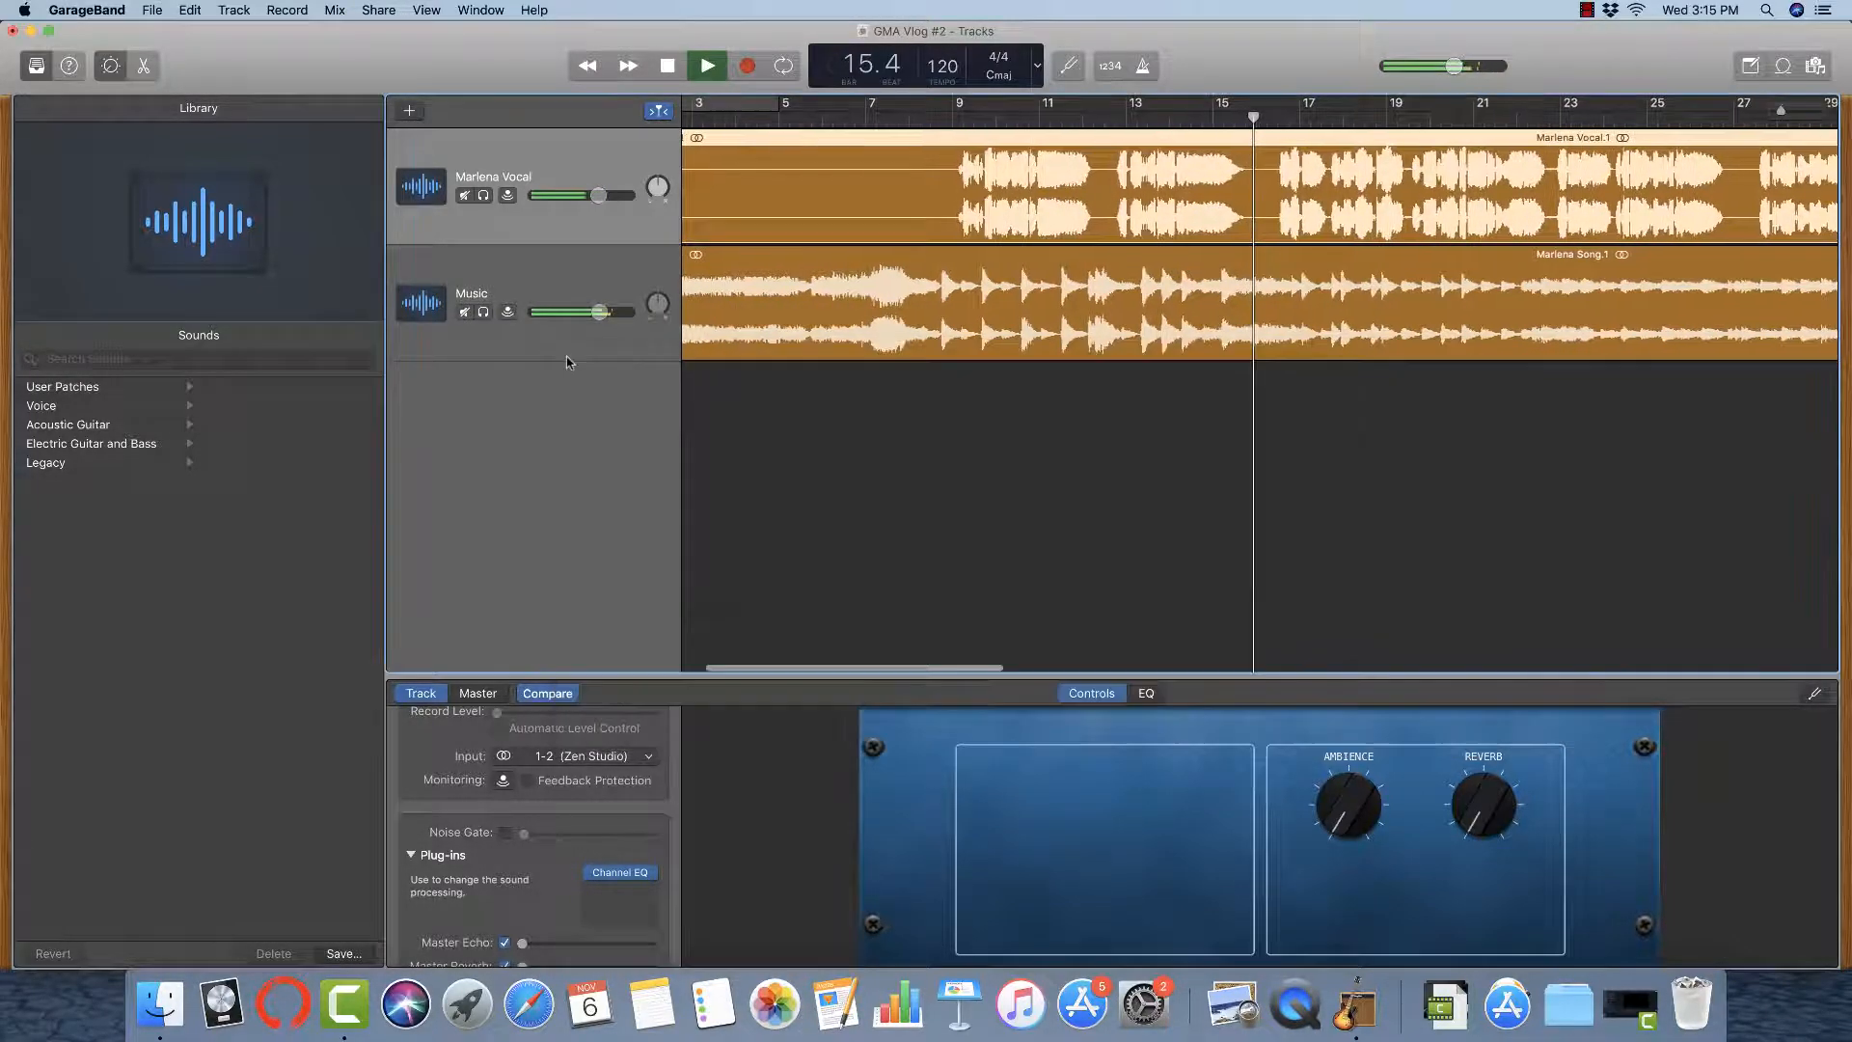
{"action": "key", "text": "space"}
Reopen the vocal's Channel EQ and shape the 2500 Hz band into a boost of about +8.0 dB at 8100 Hz with Q 0.88.
{"action": "left_click", "coordinate": [1097, 117]}
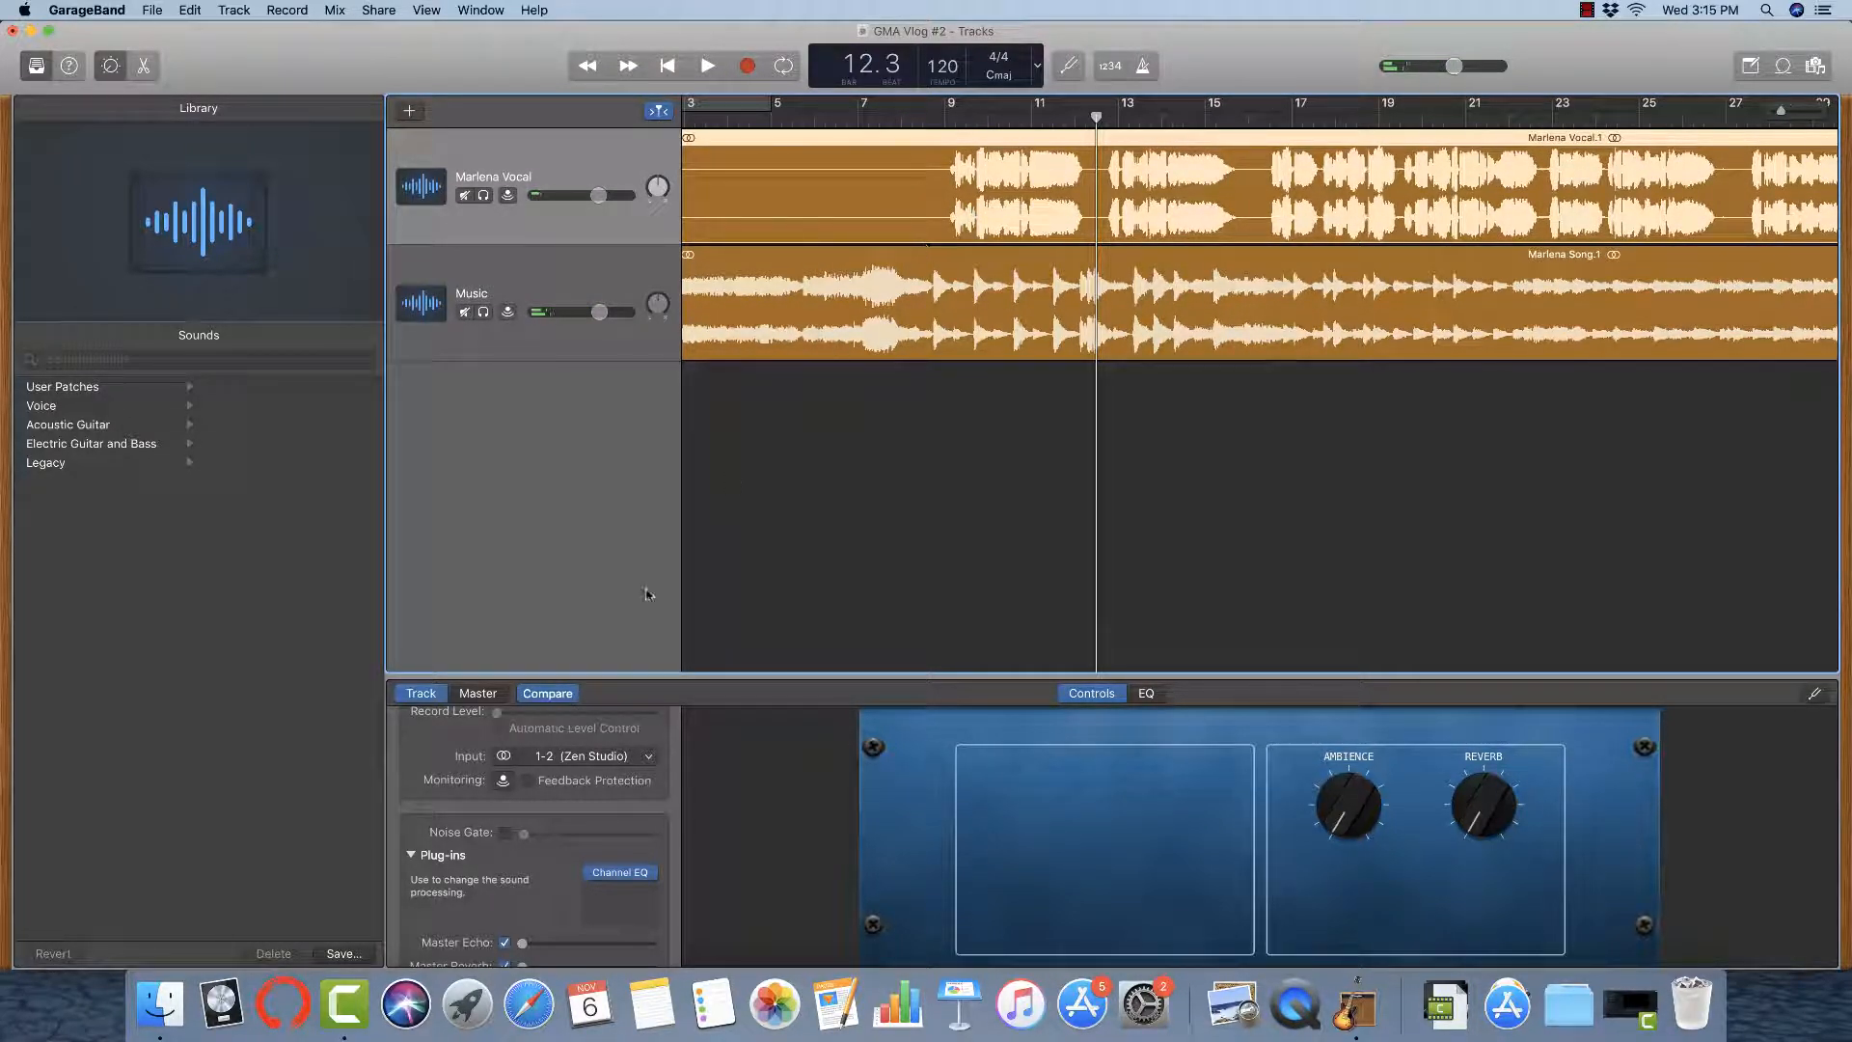
{"action": "left_click", "coordinate": [622, 880]}
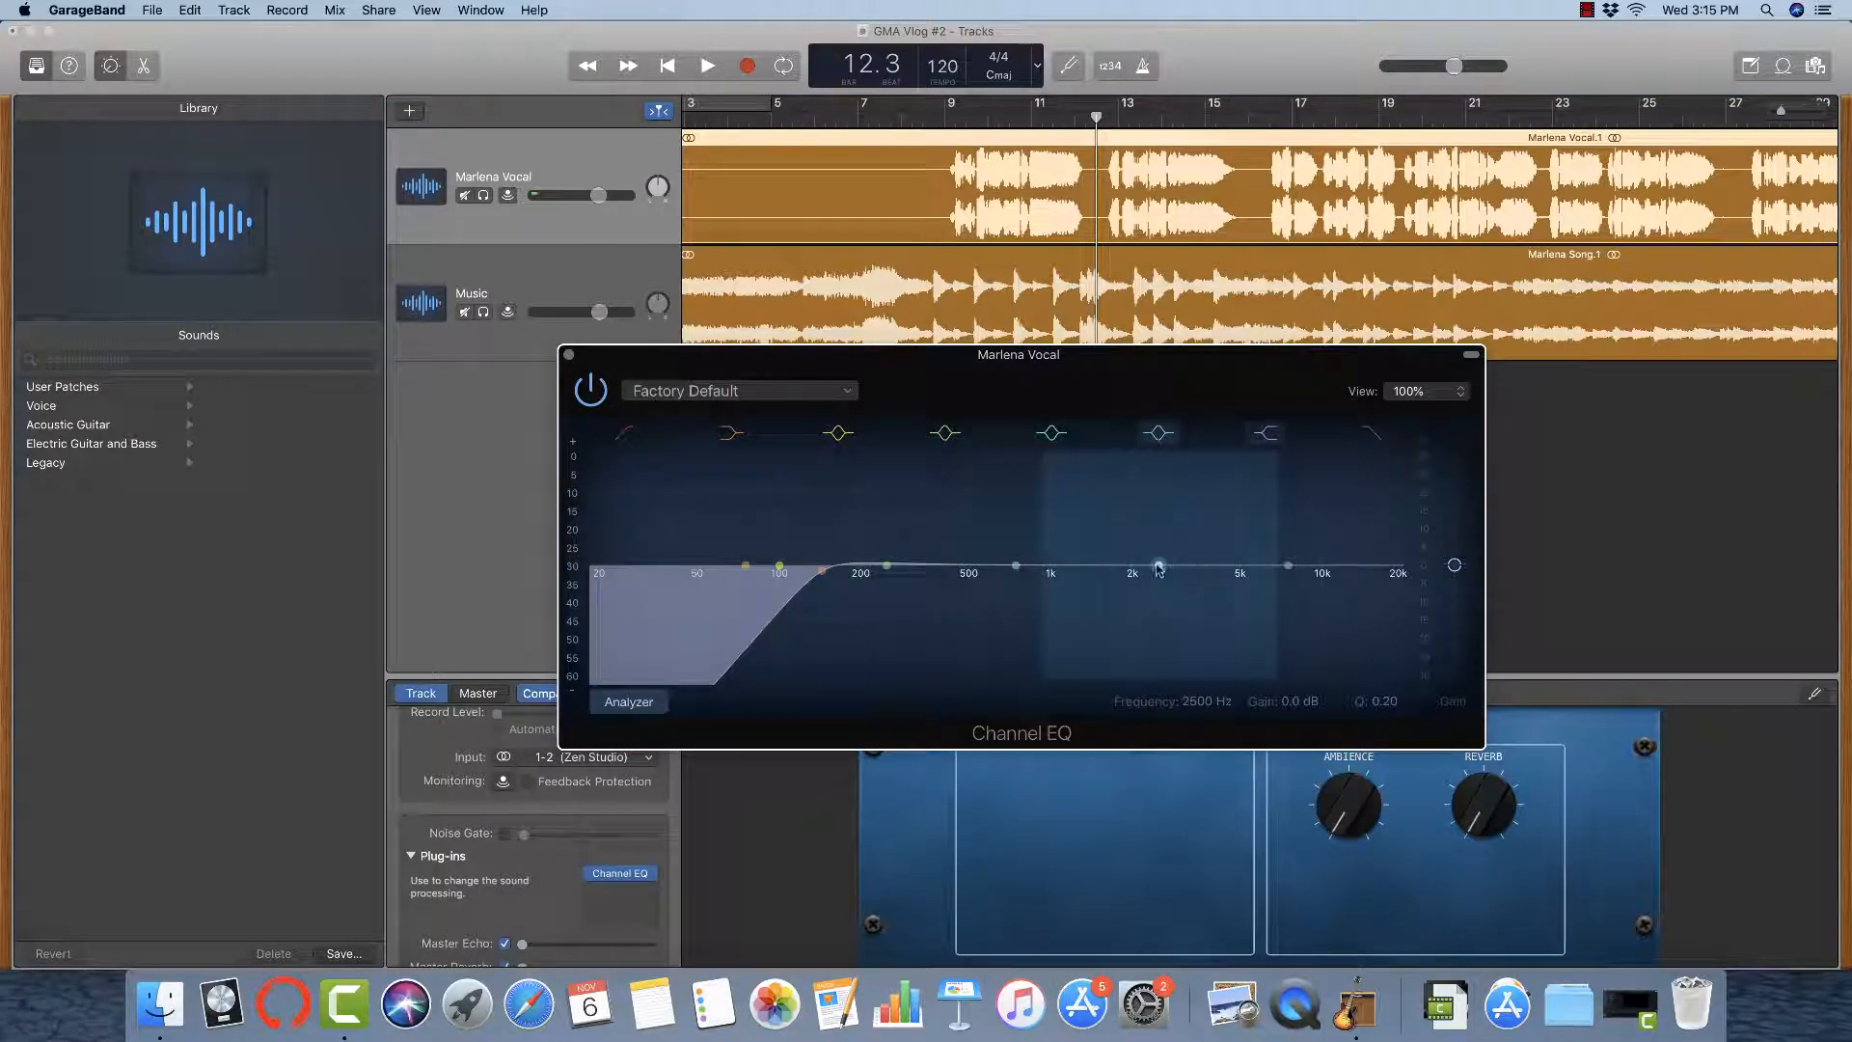
{"action": "left_click_drag", "start_coordinate": [1159, 567], "coordinate": [1304, 537]}
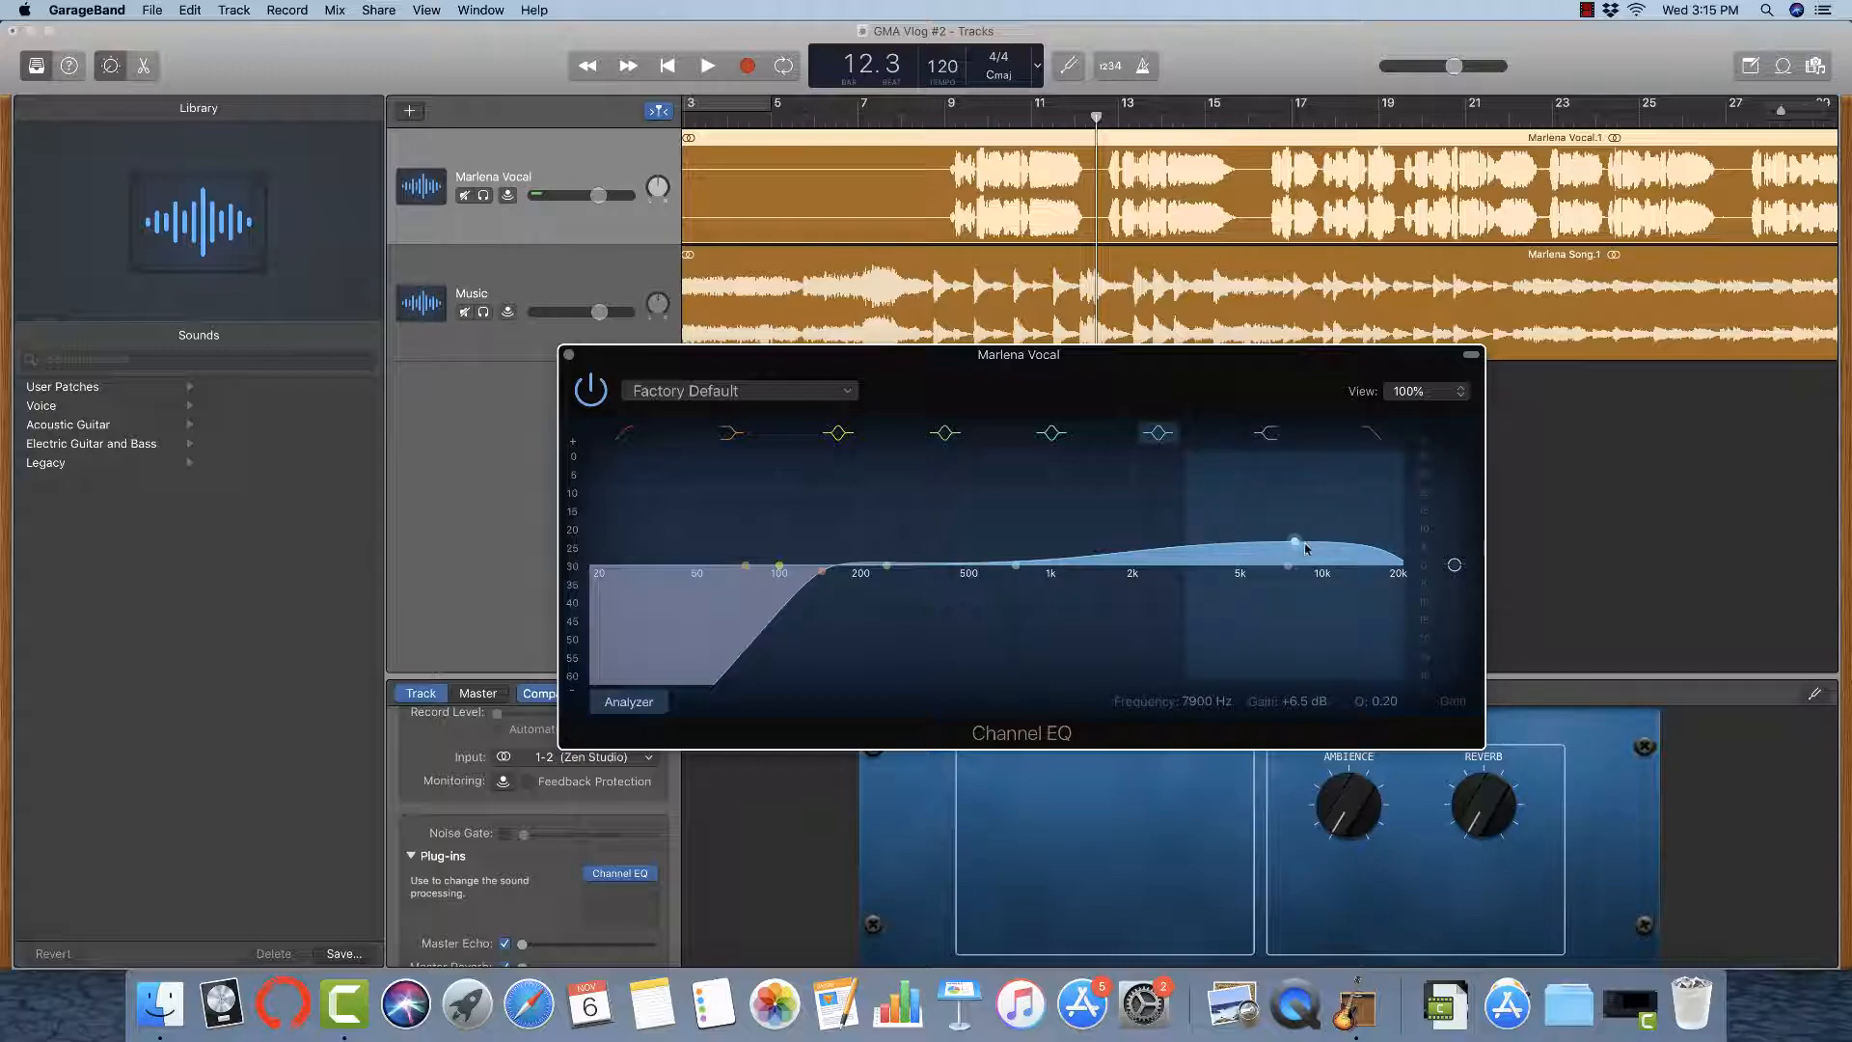
{"action": "left_click_drag", "start_coordinate": [1384, 701], "coordinate": [1384, 655]}
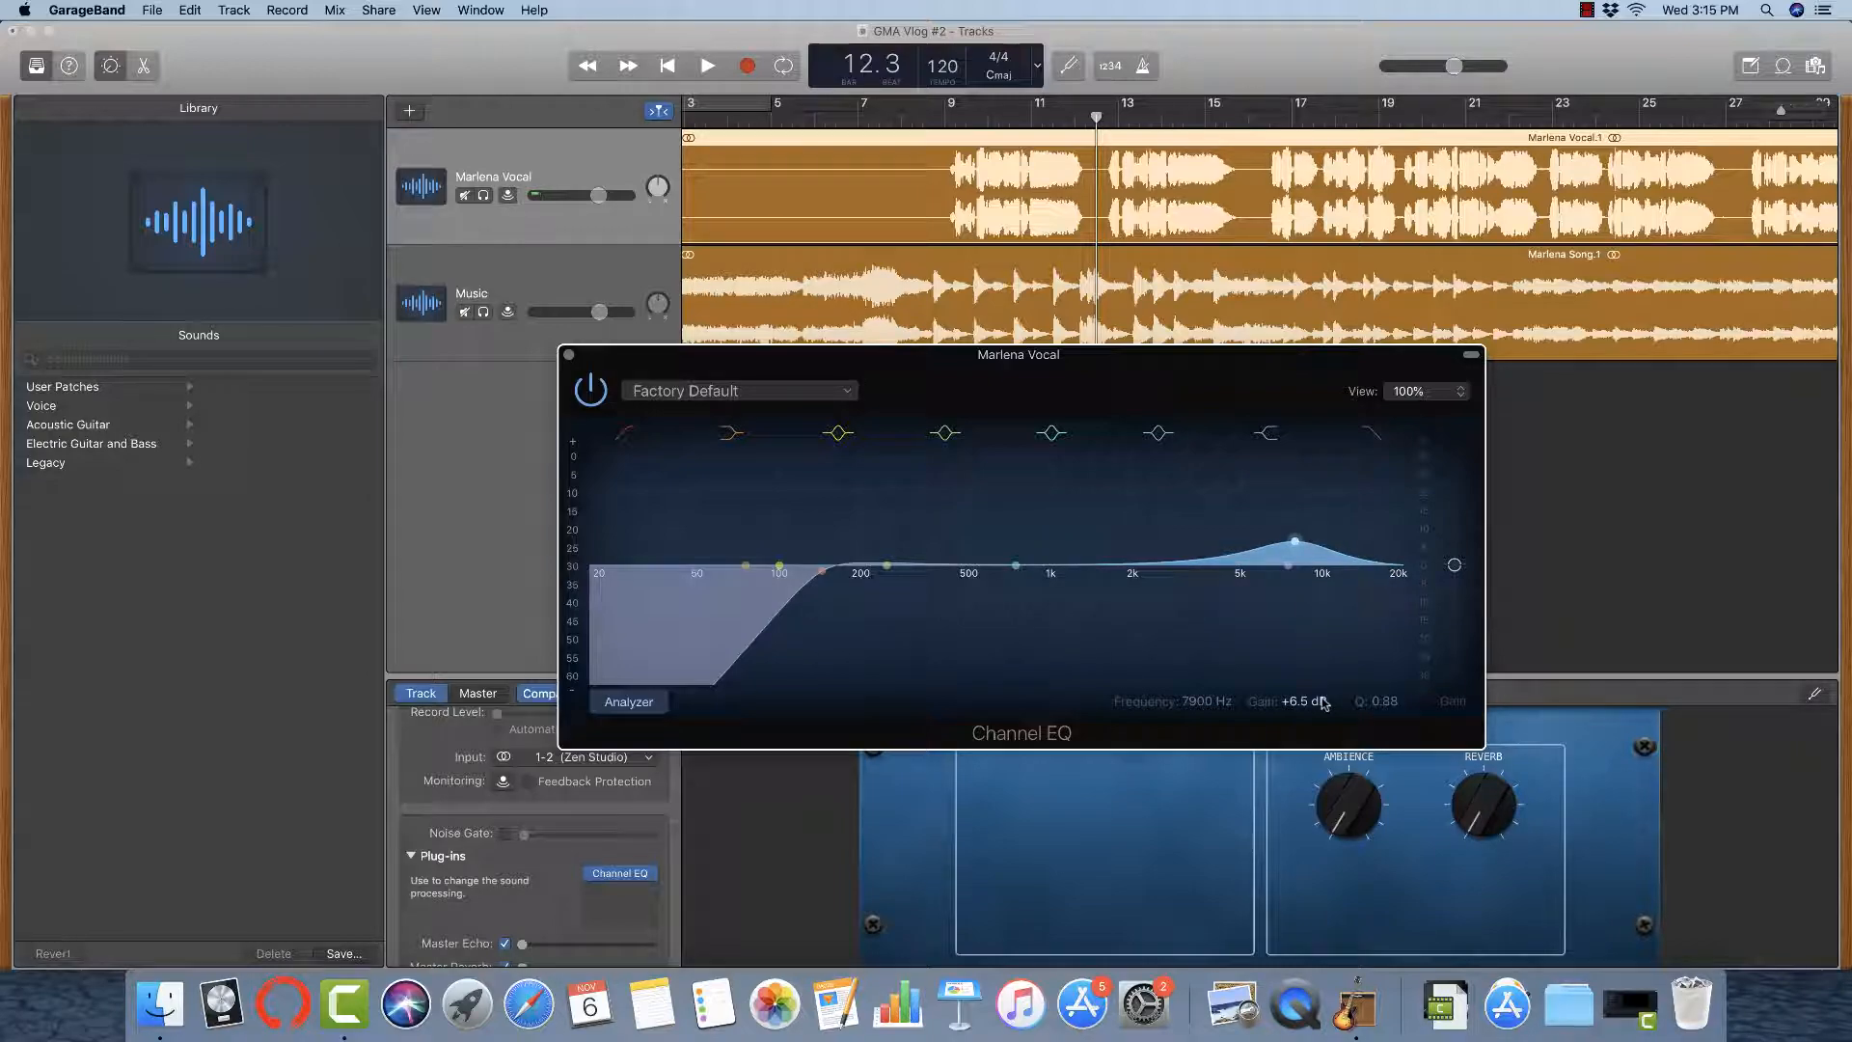
{"action": "key", "text": "space"}
{"action": "mouse_move", "coordinate": [1295, 541]}
{"action": "left_mouse_down"}
{"action": "mouse_move", "coordinate": [1297, 511]}
{"action": "mouse_move", "coordinate": [1300, 536]}
{"action": "left_mouse_up"}
{"action": "key", "text": "space"}
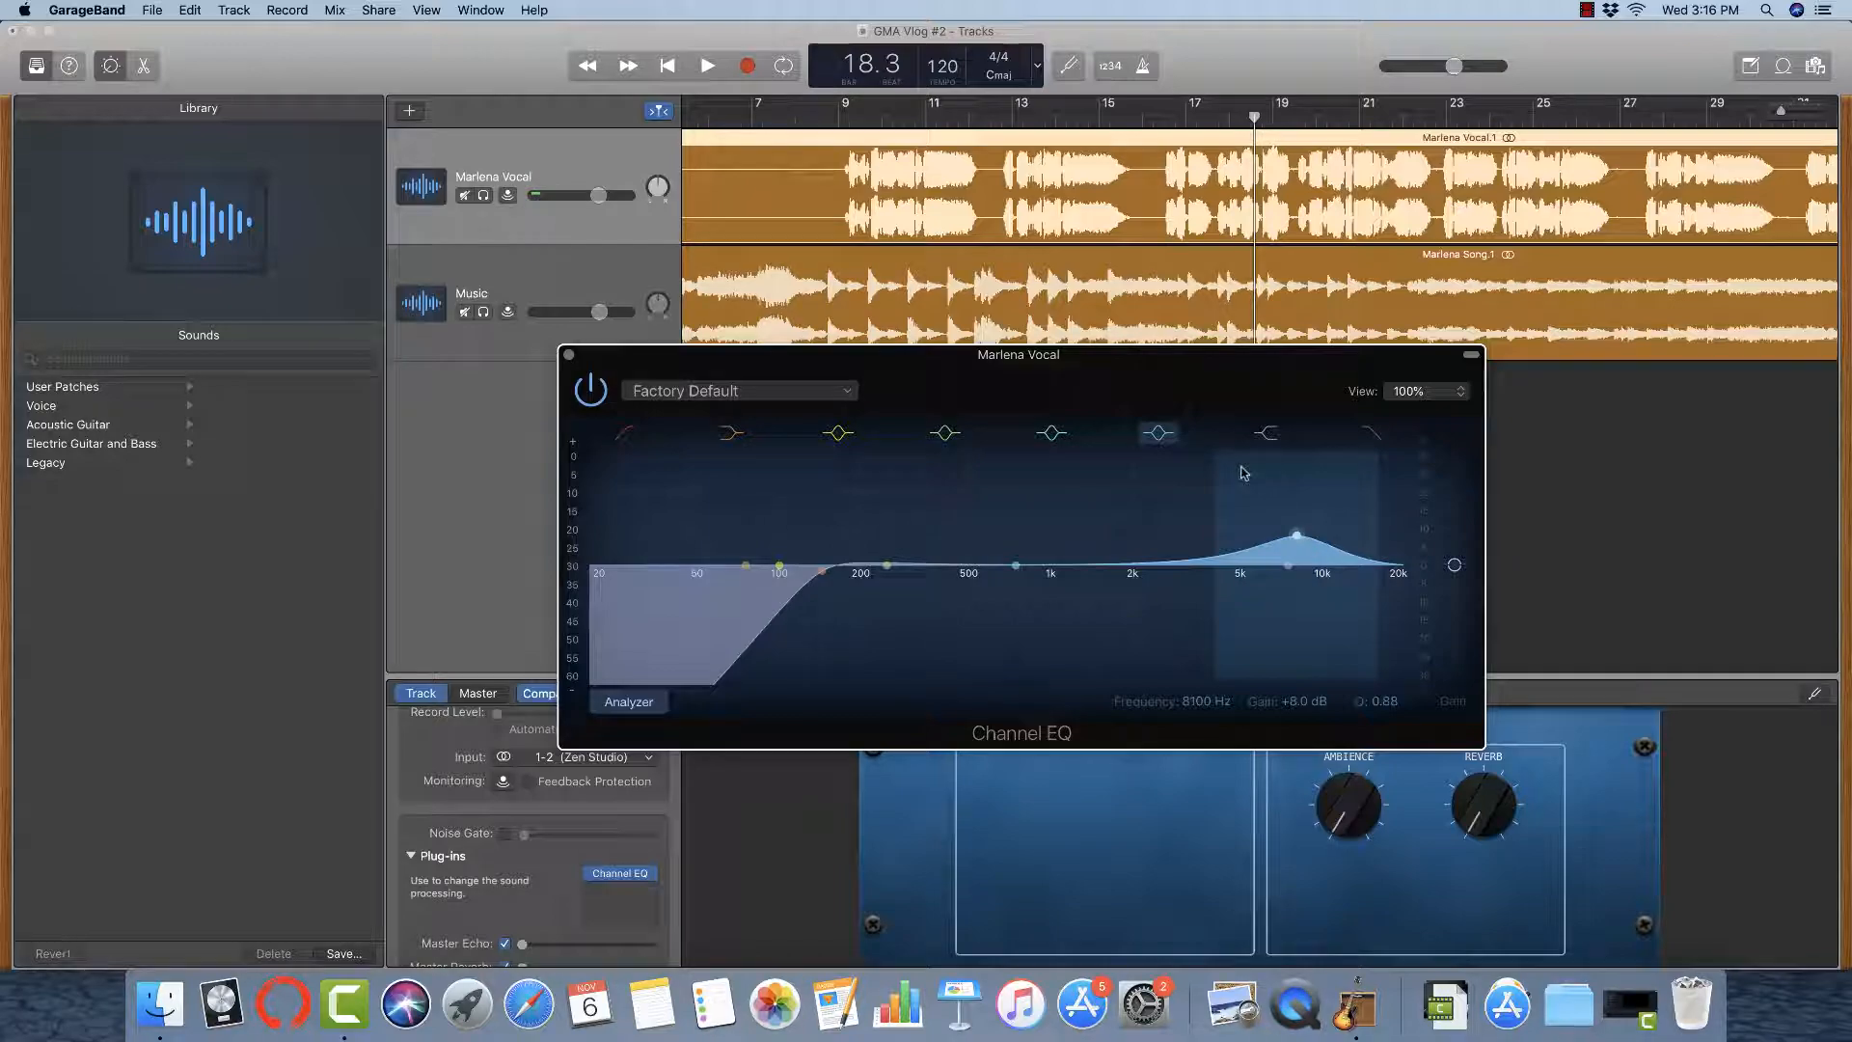
Play from bar 9 and shape the EQ's fifth band into a cut of about -5.0 dB at 550 Hz with Q 1.90.
{"action": "left_click", "coordinate": [839, 121]}
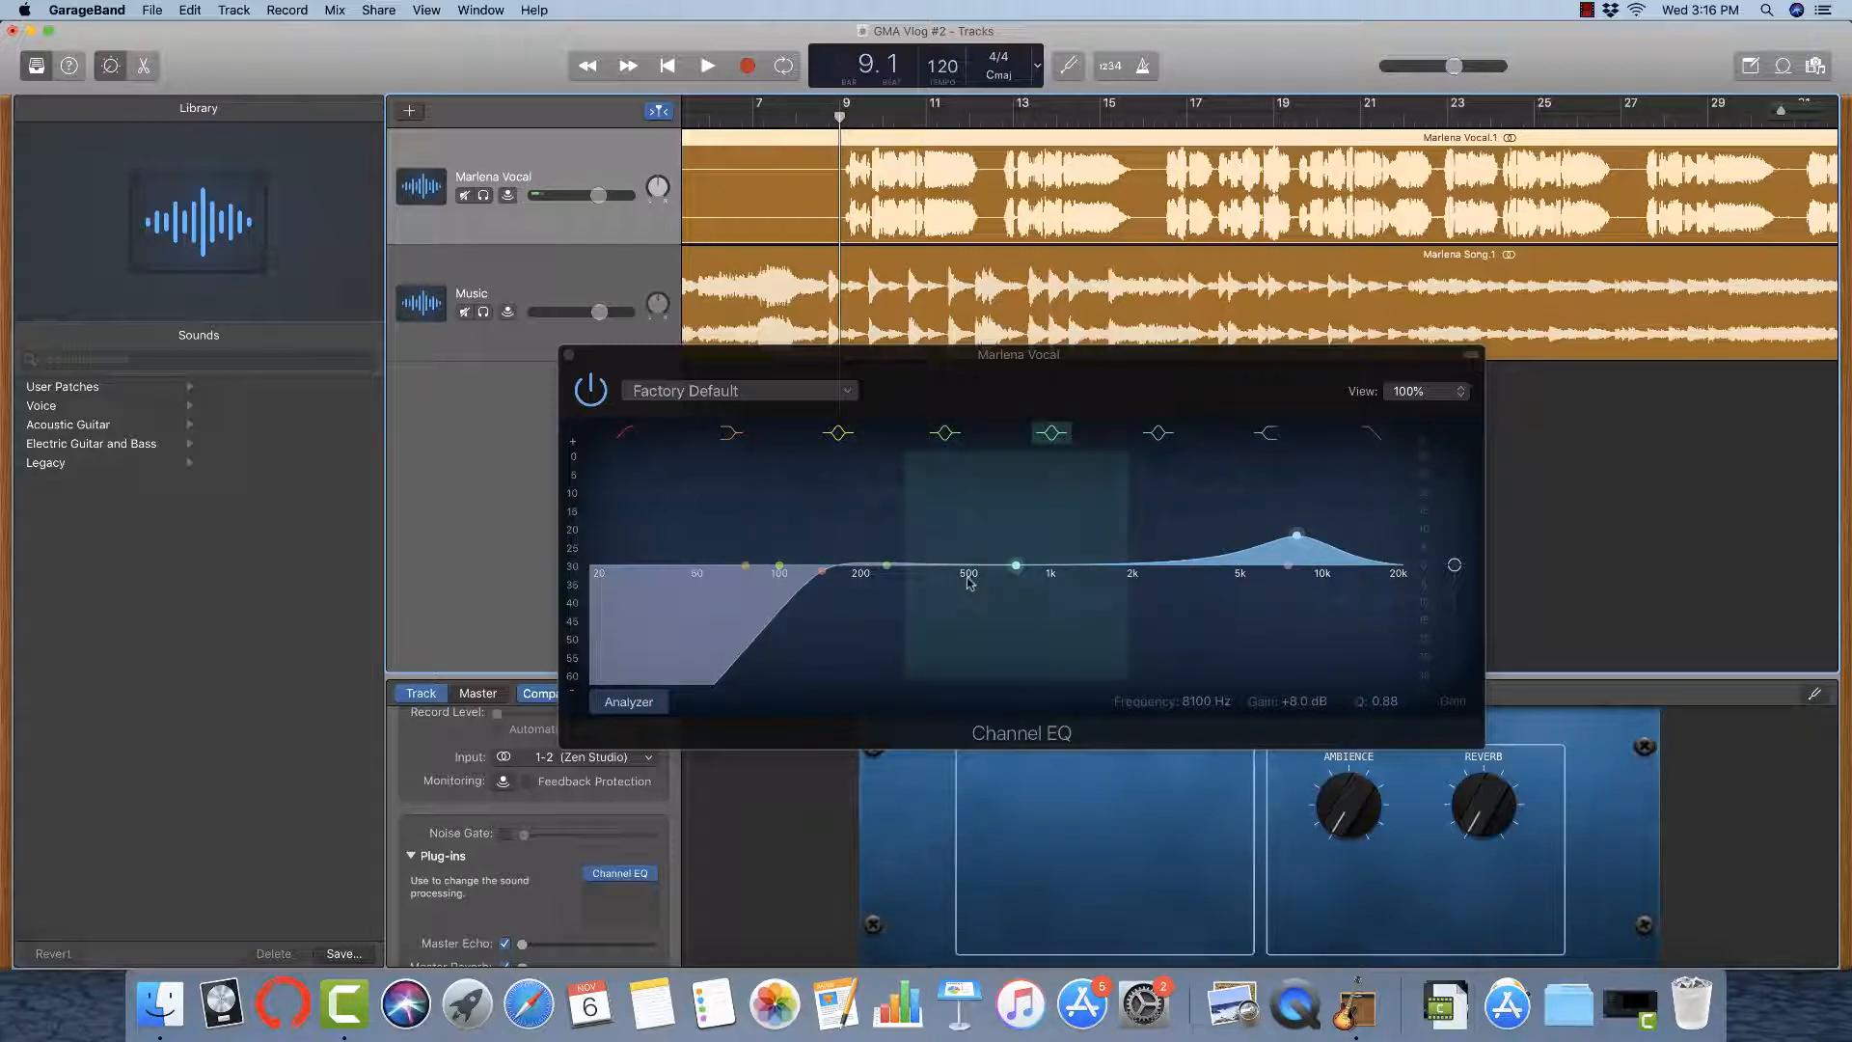
{"action": "key", "text": "space"}
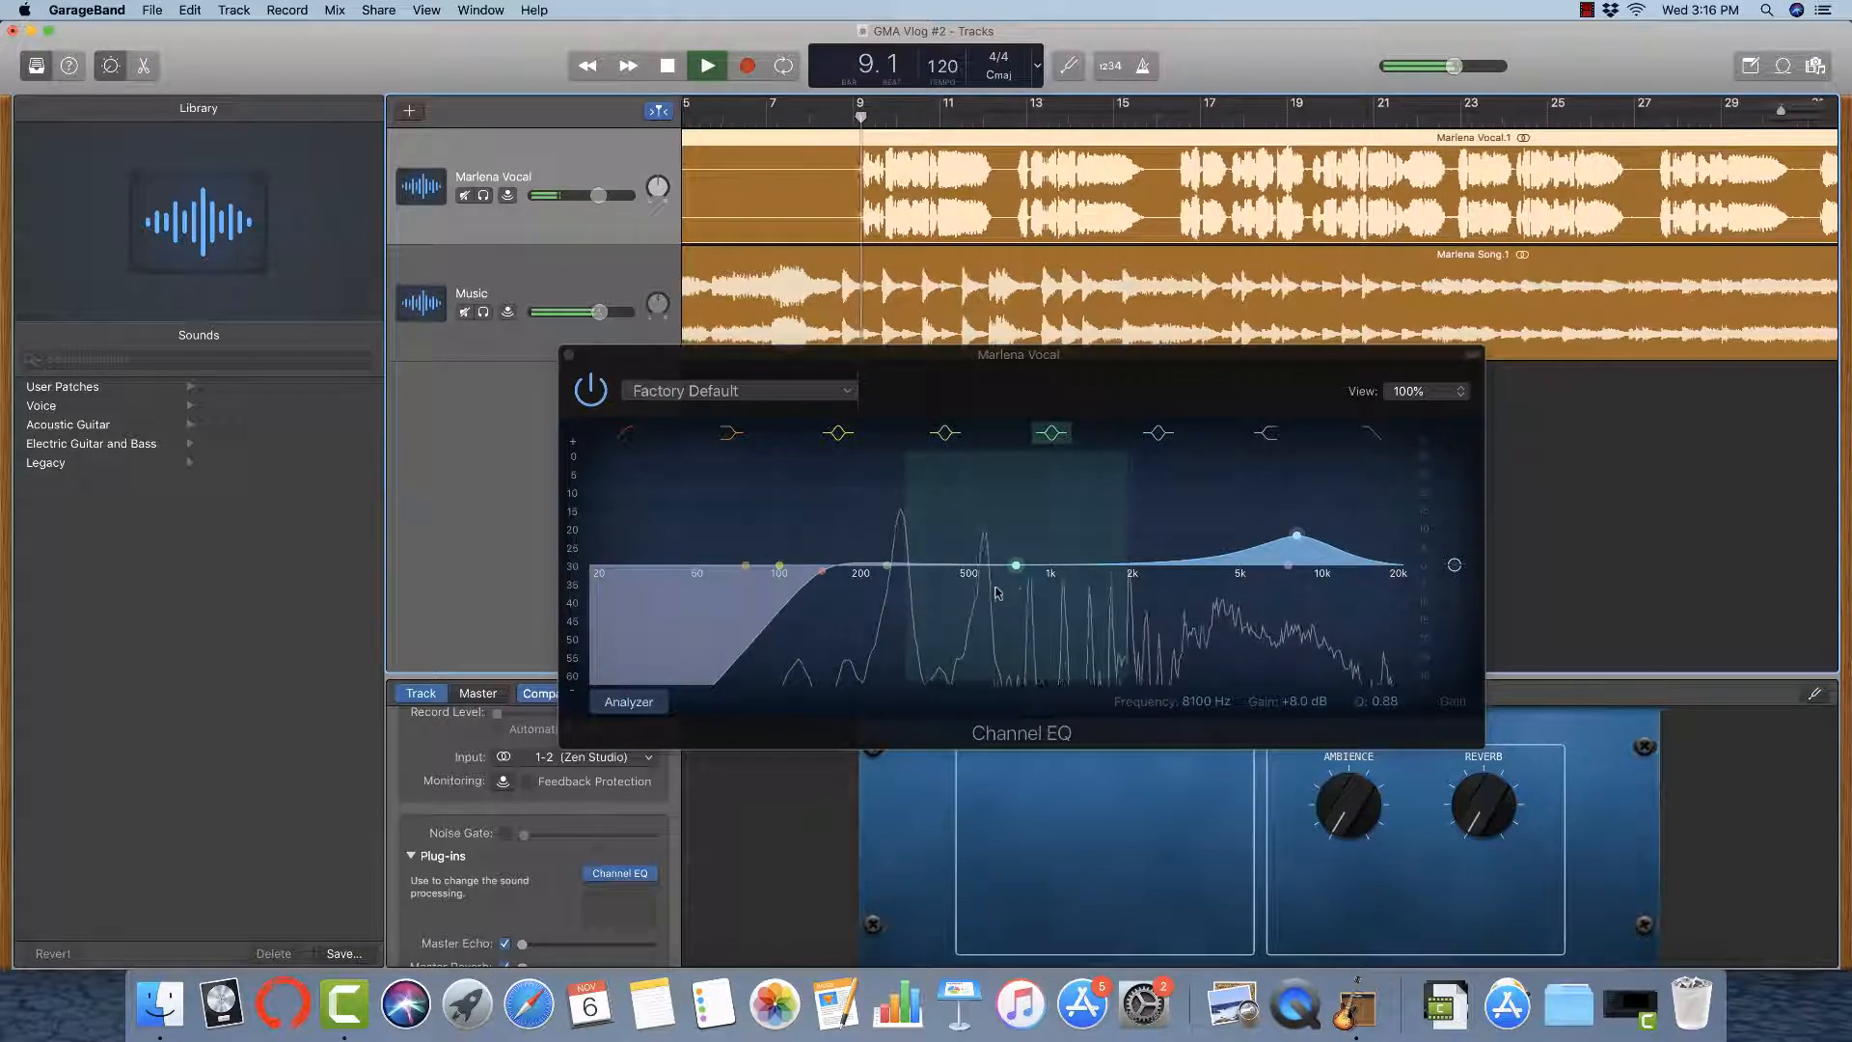
{"action": "left_click_drag", "start_coordinate": [977, 583], "coordinate": [982, 547]}
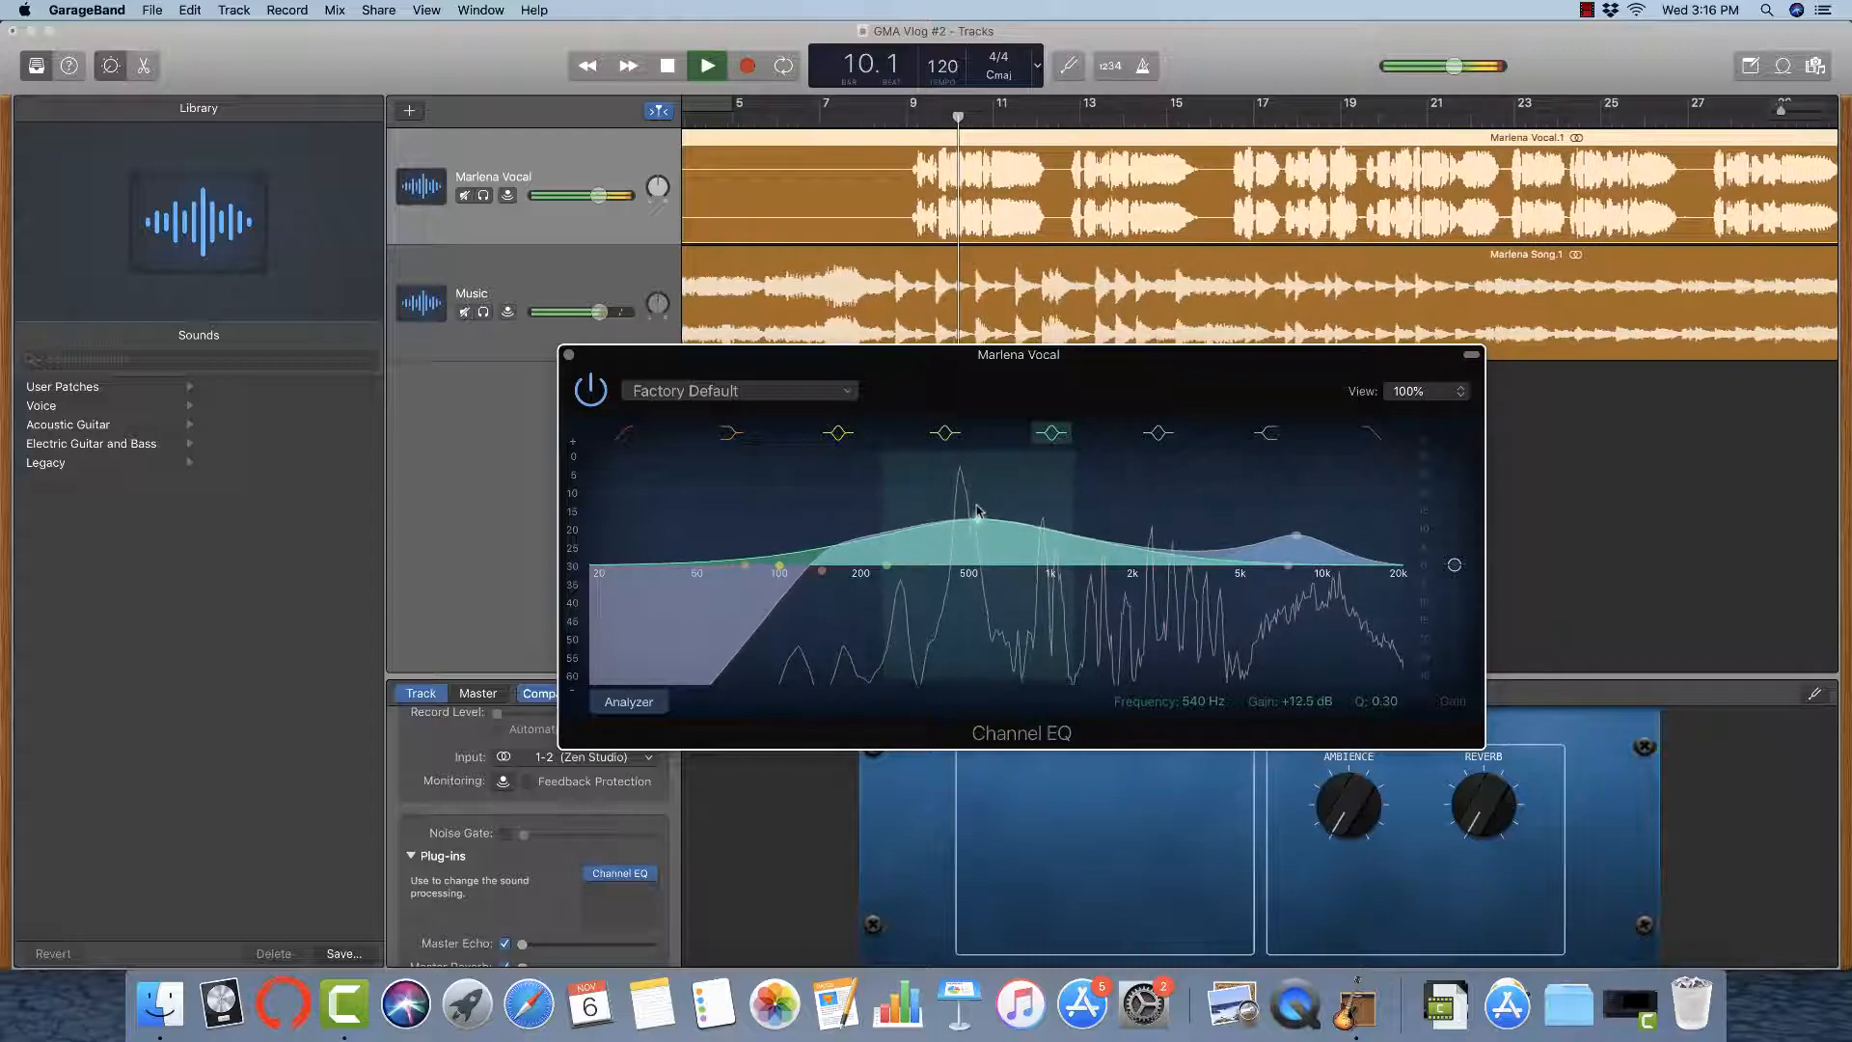
{"action": "left_click_drag", "start_coordinate": [1364, 701], "coordinate": [1364, 665]}
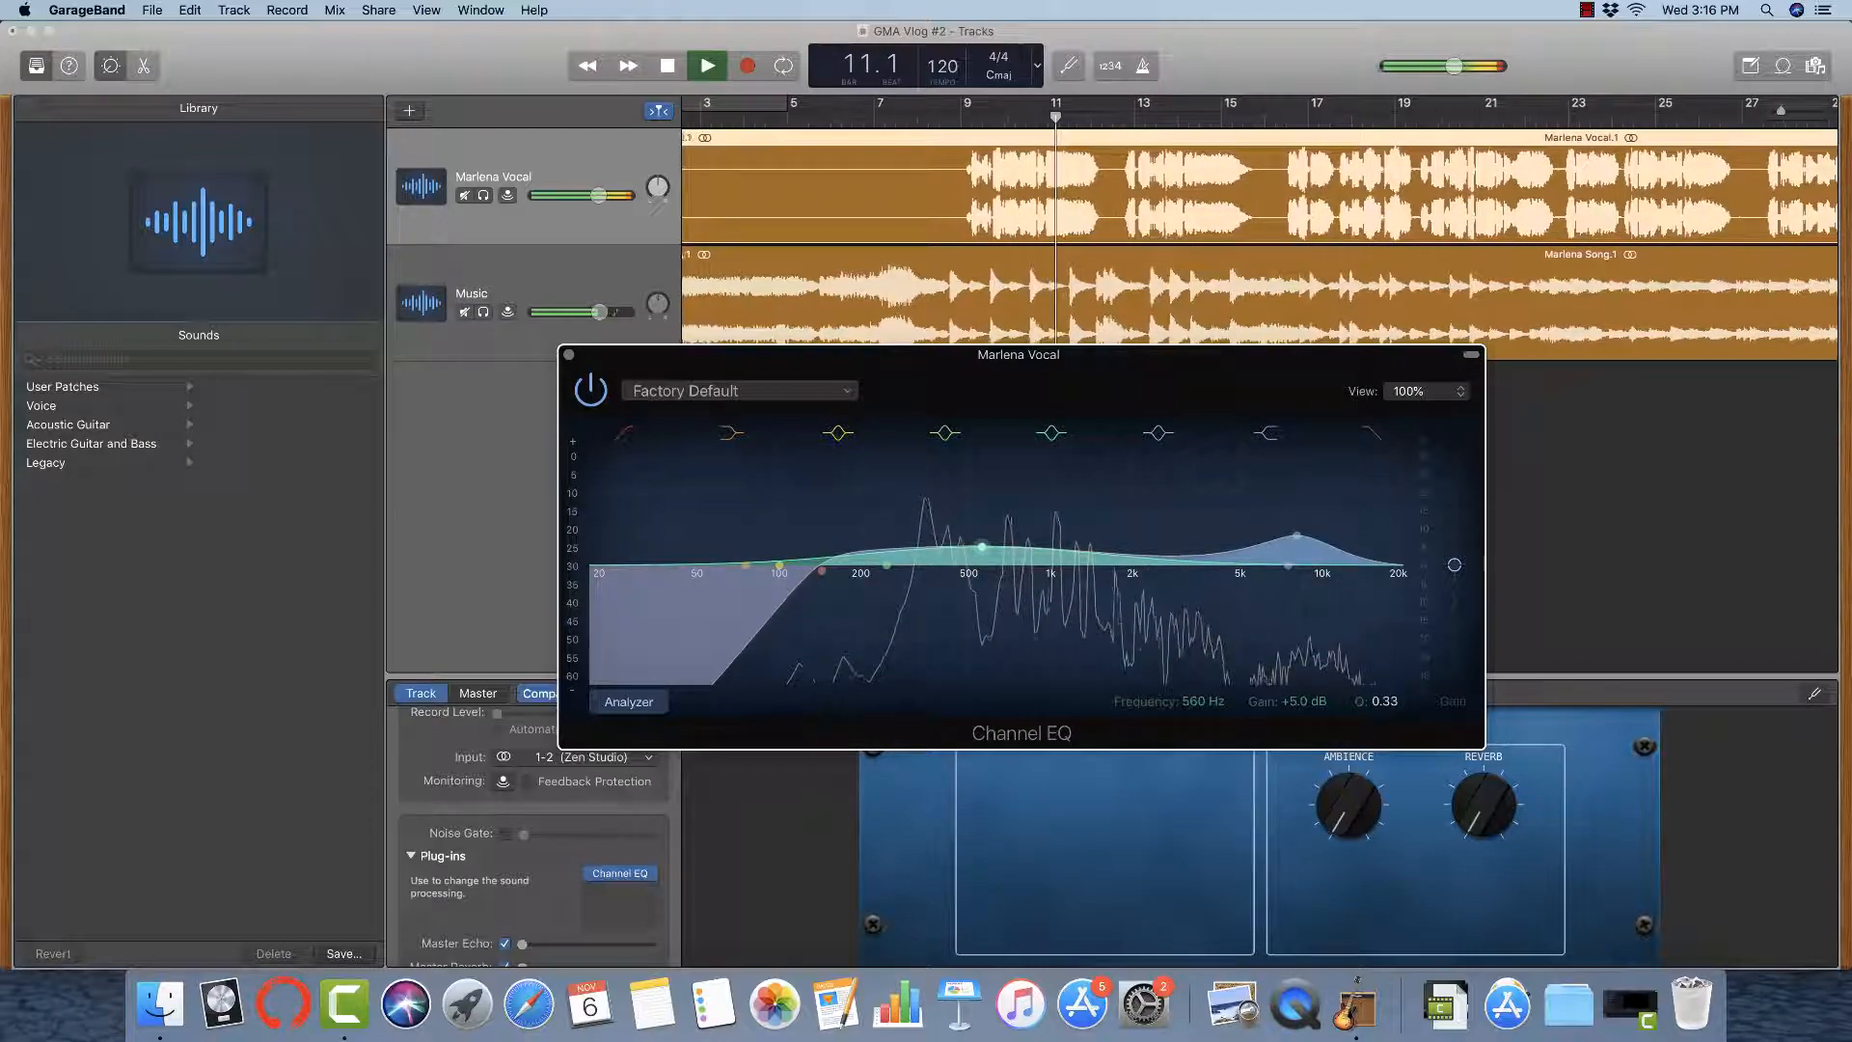
{"action": "left_click_drag", "start_coordinate": [981, 547], "coordinate": [977, 602]}
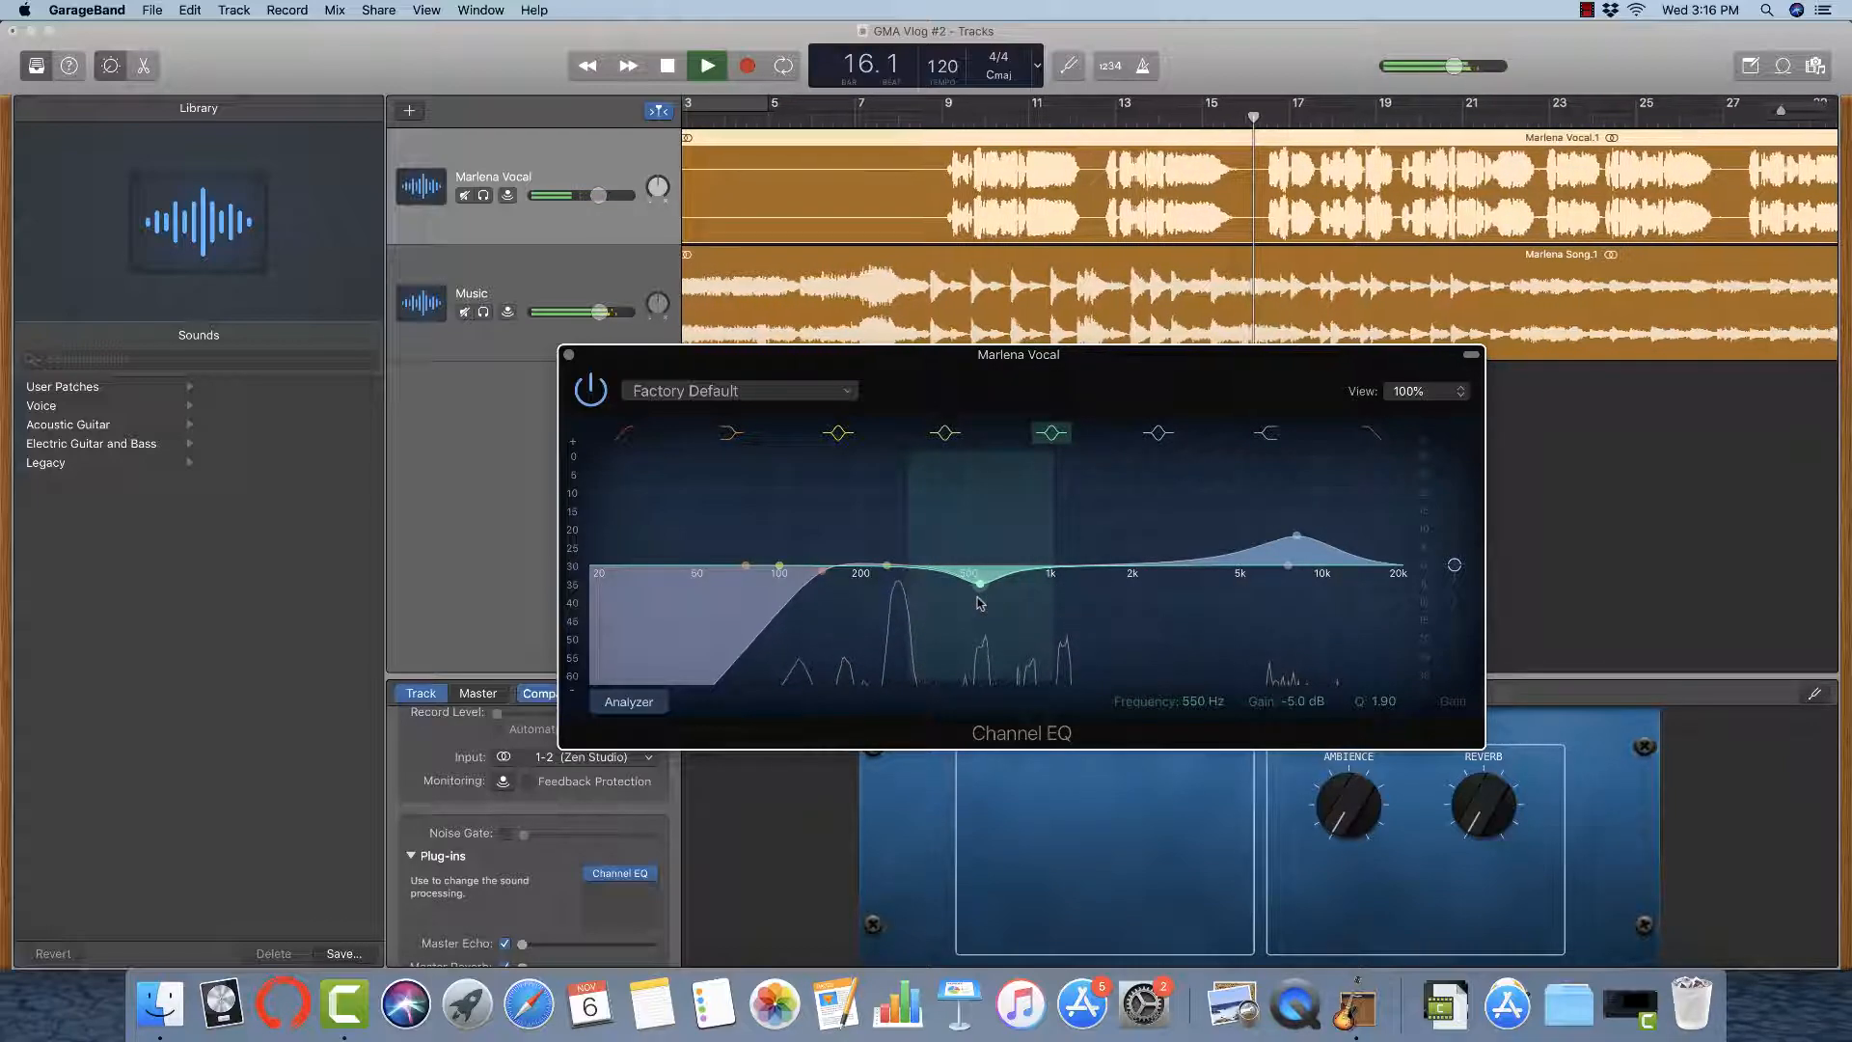
Stop playback, close the vocal's Channel EQ and add a Dynamics Compressor in its next plug-in slot.
{"action": "key", "text": "space"}
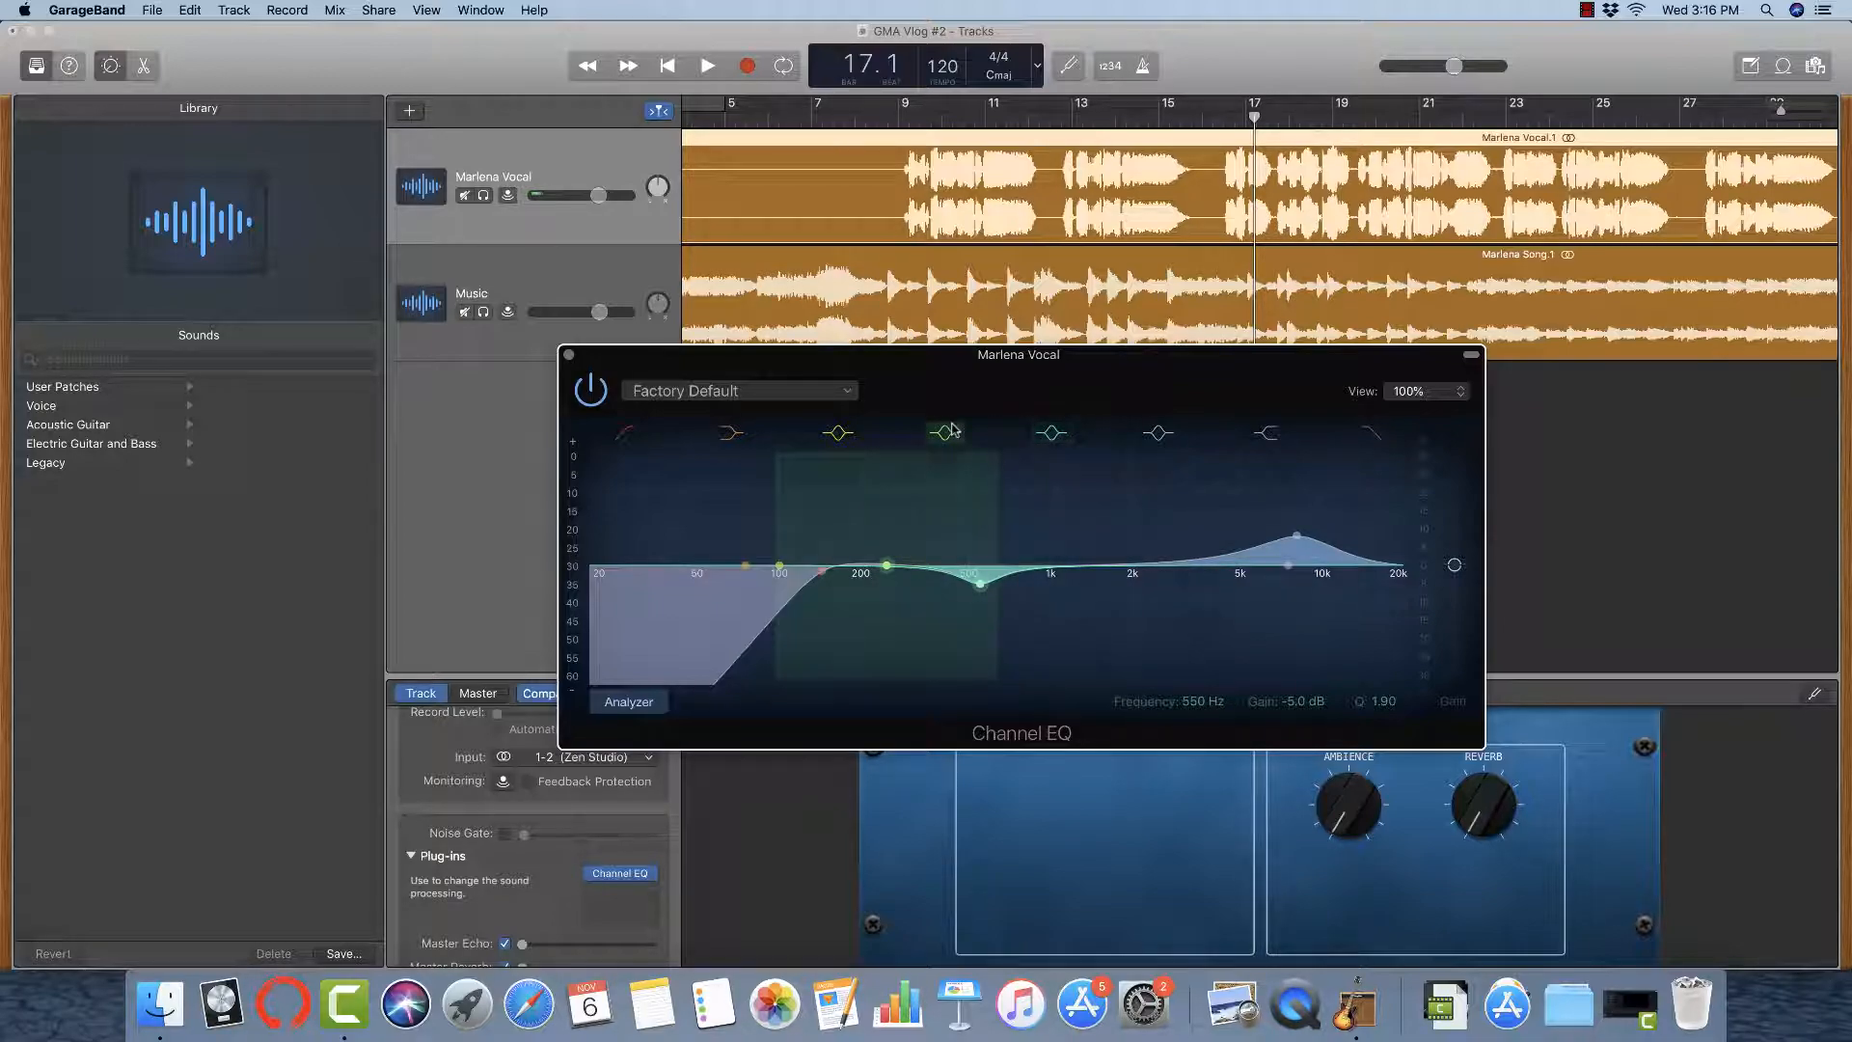
{"action": "left_click", "coordinate": [569, 356]}
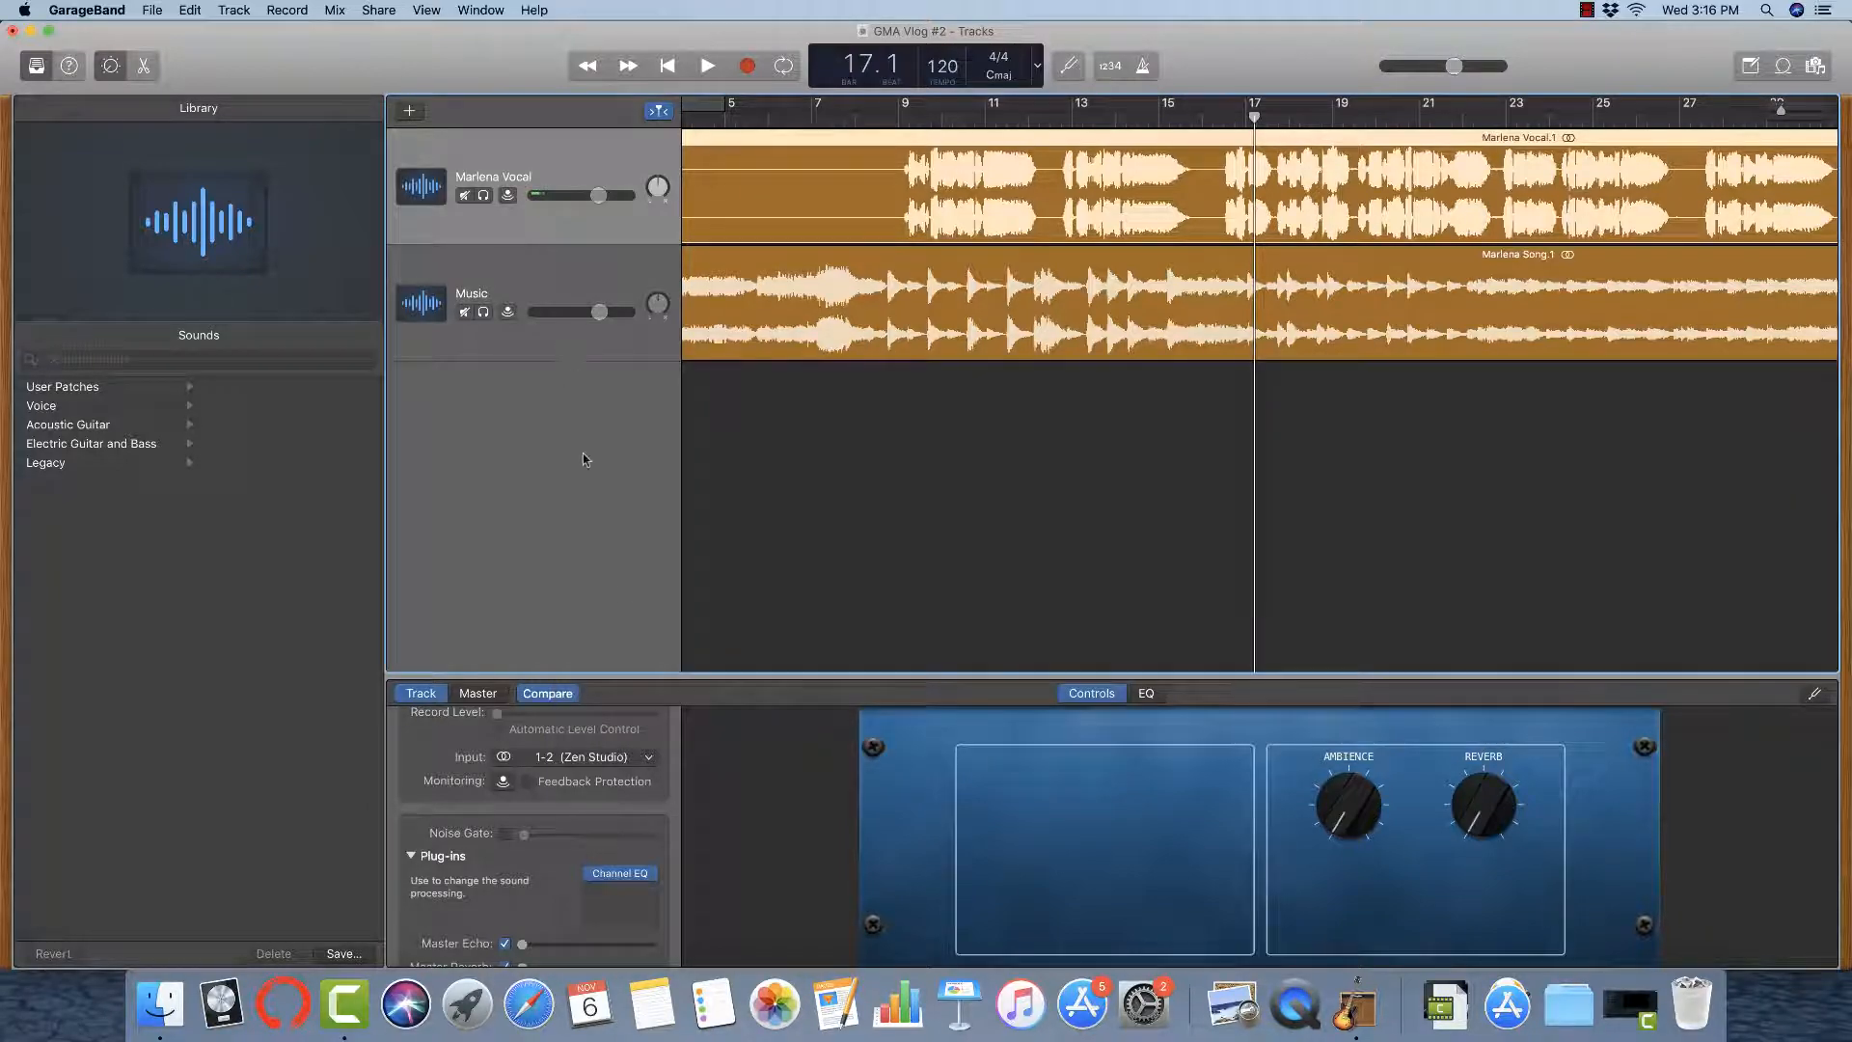
{"action": "left_click", "coordinate": [615, 894]}
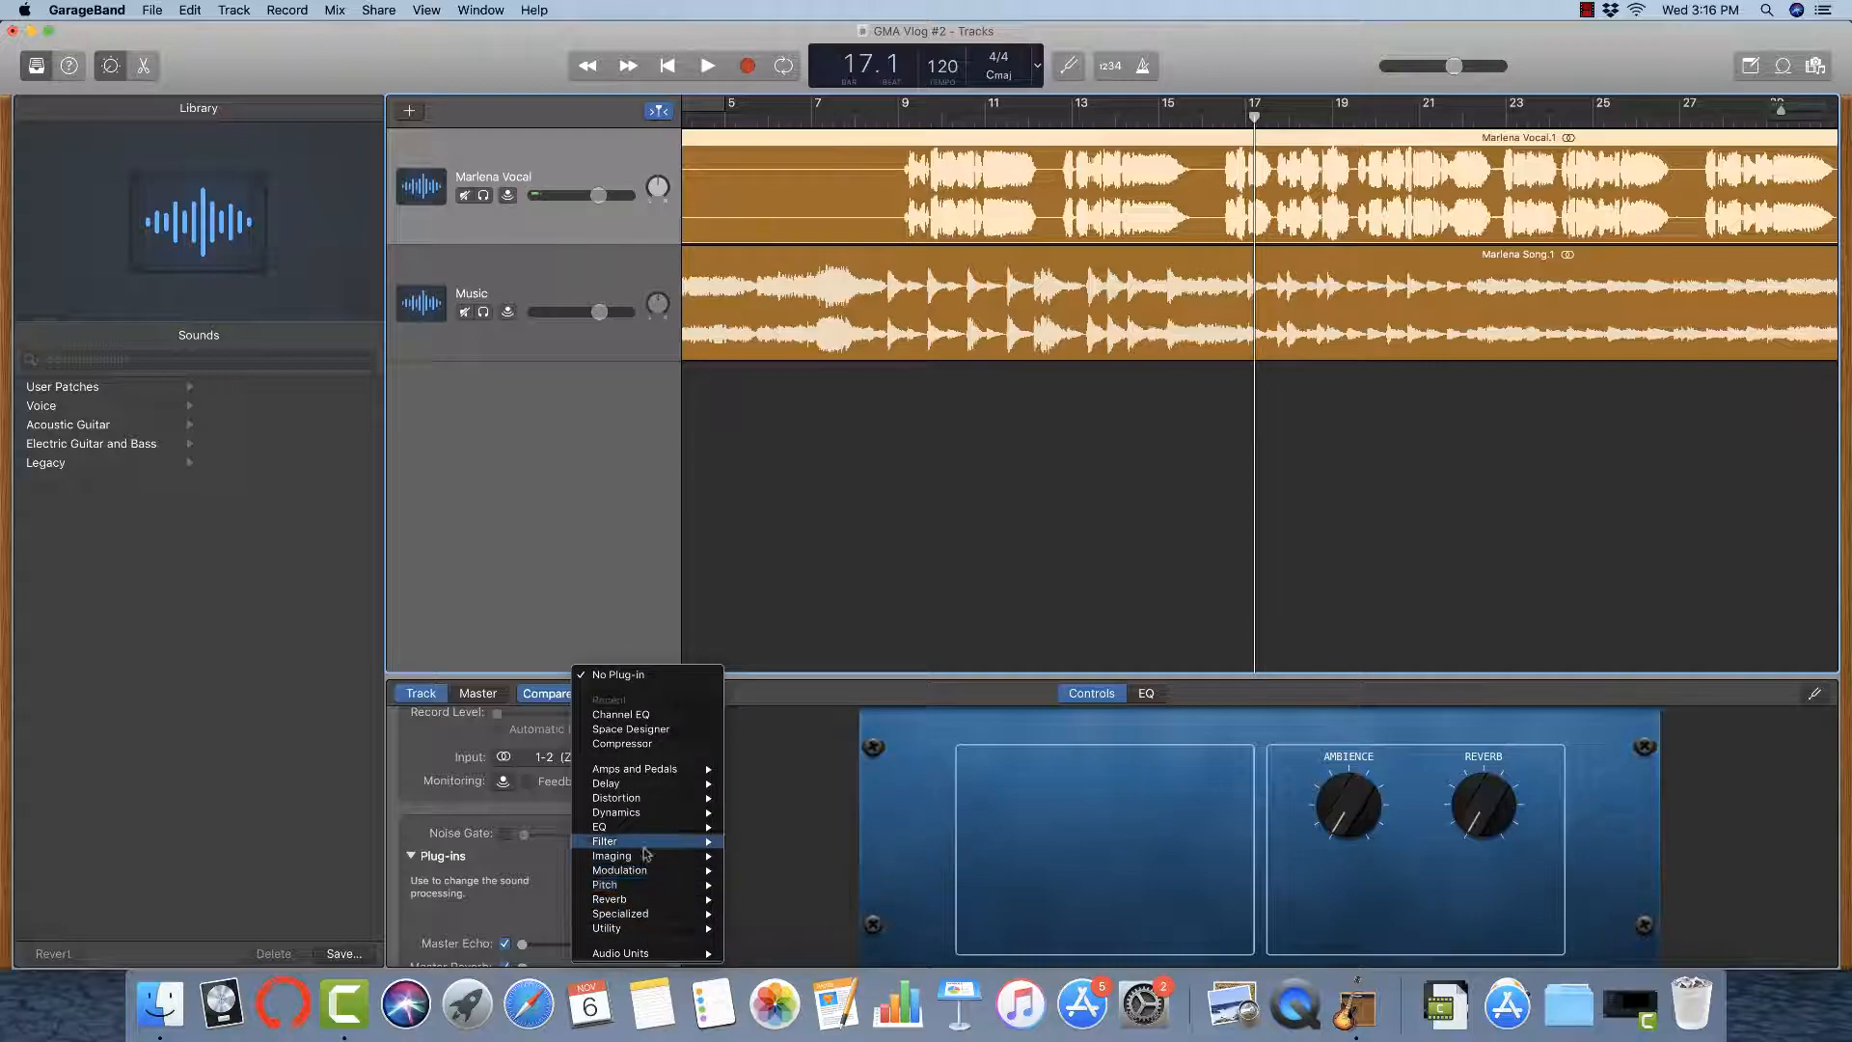
{"action": "mouse_move", "coordinate": [708, 818]}
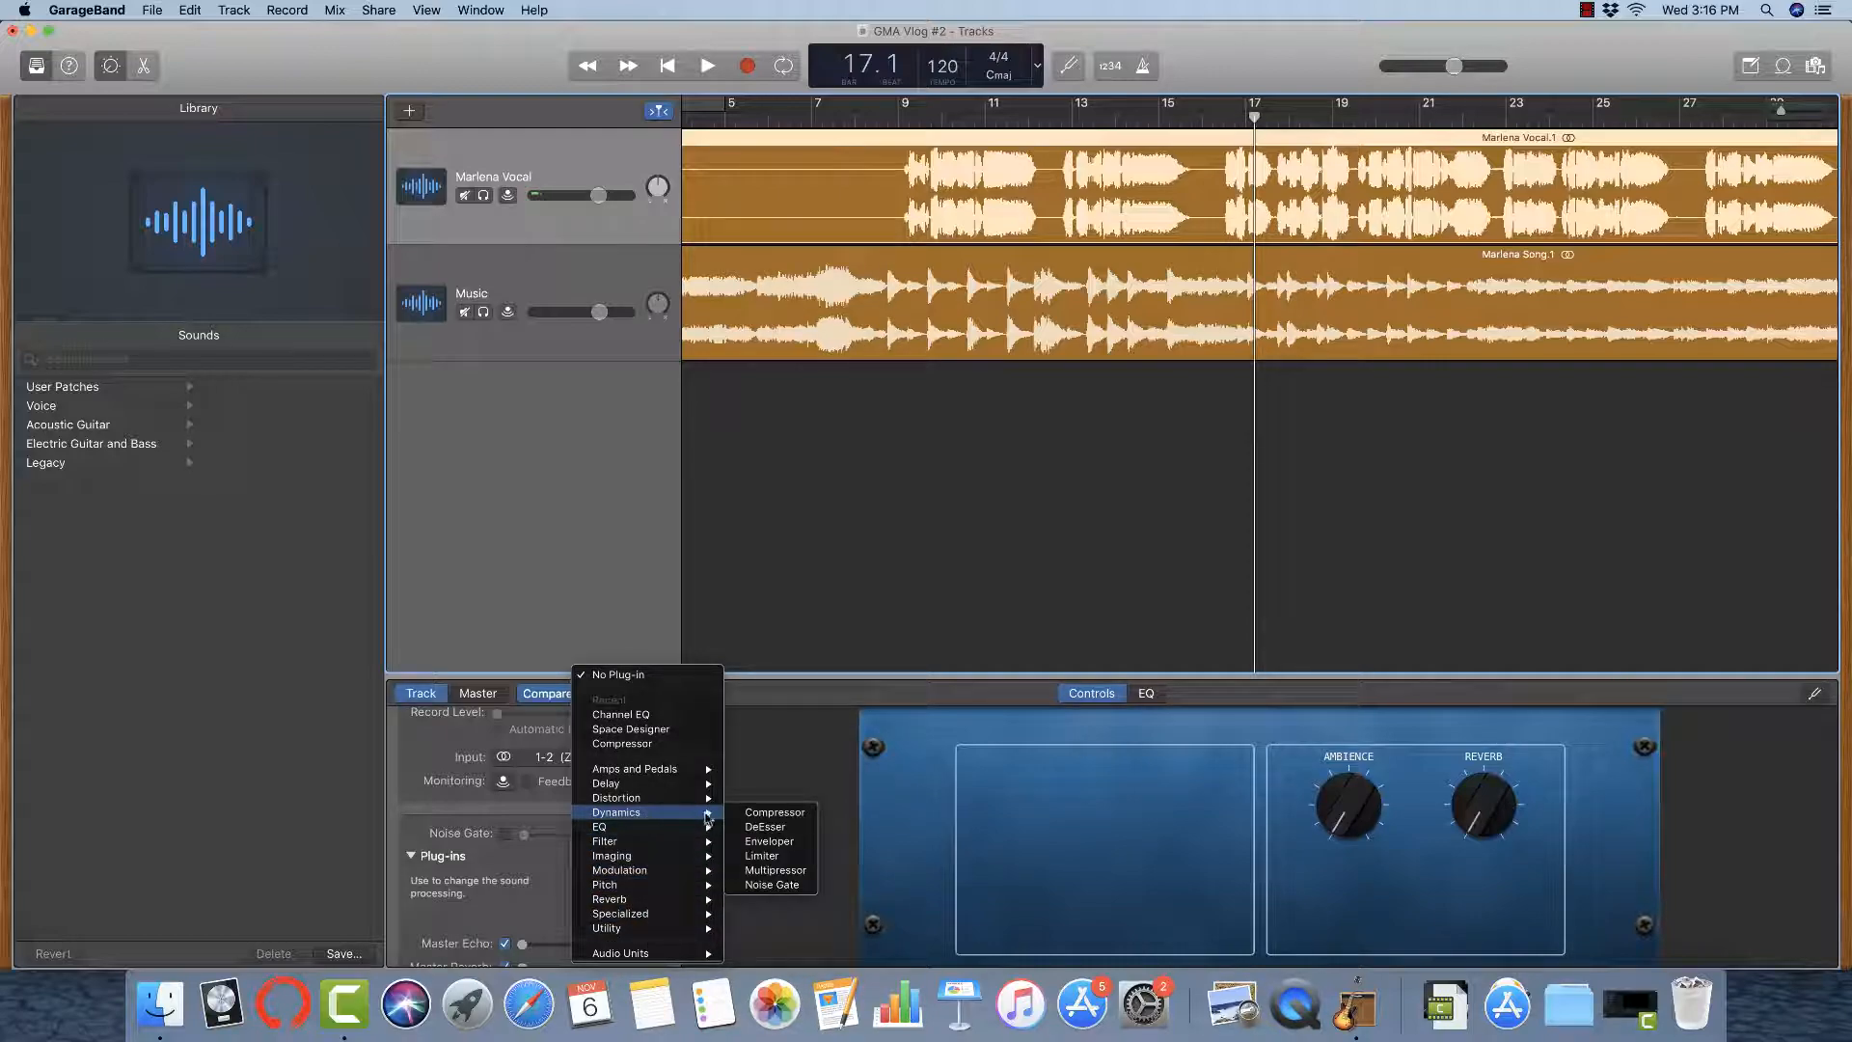
{"action": "left_click", "coordinate": [764, 815]}
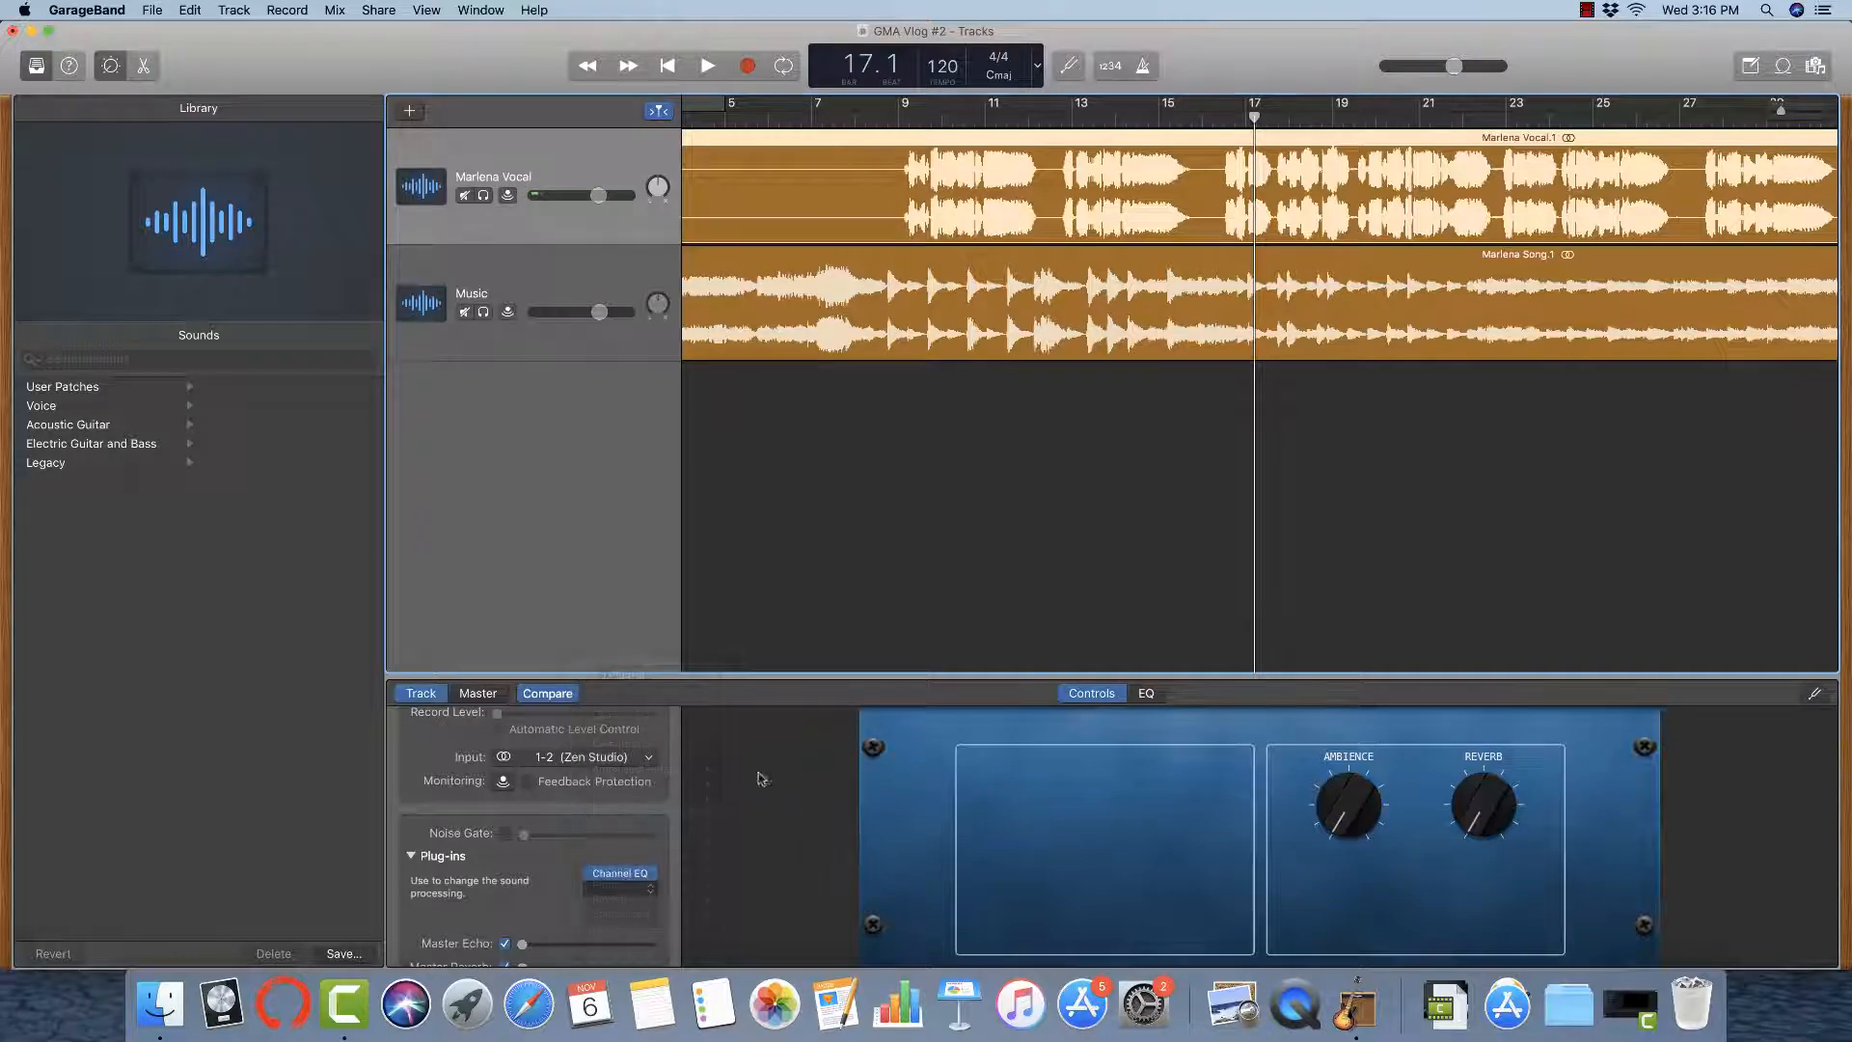
{"action": "left_click_drag", "start_coordinate": [292, 87], "coordinate": [415, 152]}
Play from bar 9, set the vocal compressor's threshold to -29.0 dB and ratio to 2.5:1, and compare with it bypassed.
{"action": "left_click", "coordinate": [900, 117]}
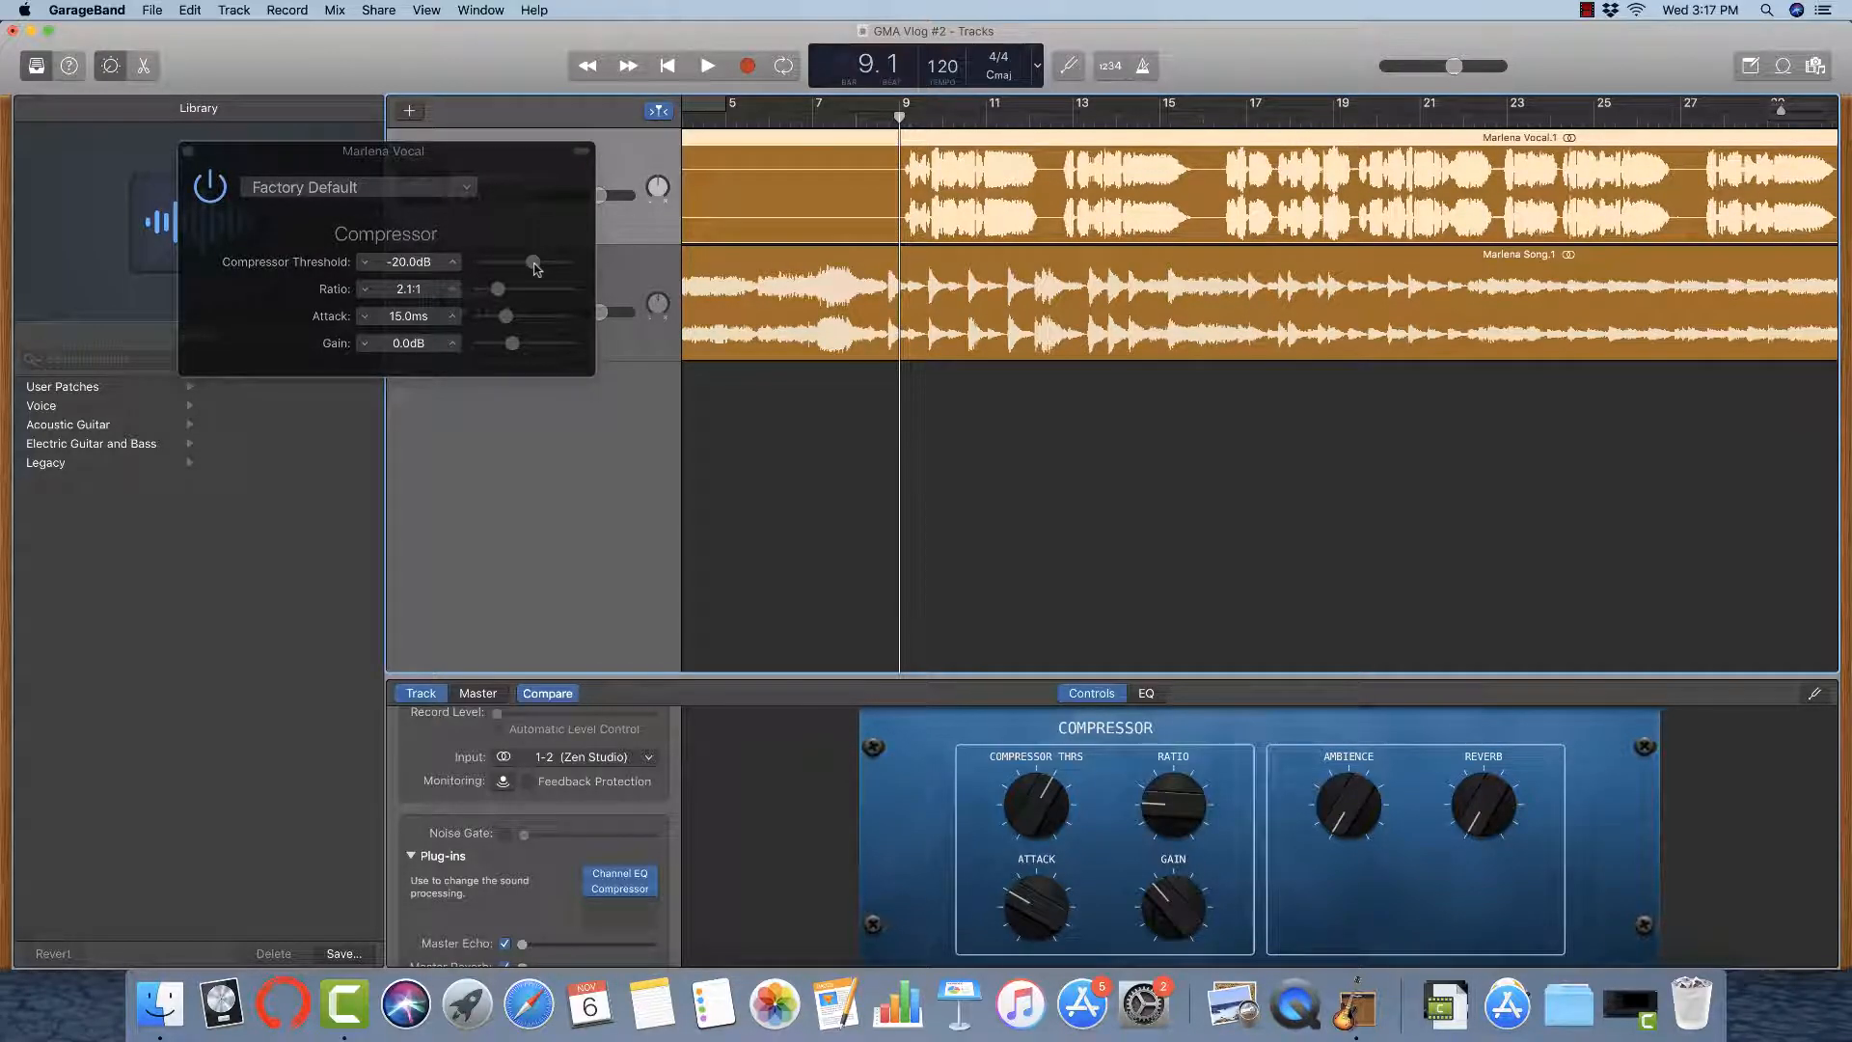
{"action": "key", "text": "space"}
{"action": "mouse_move", "coordinate": [537, 268]}
{"action": "left_mouse_down"}
{"action": "mouse_move", "coordinate": [507, 296]}
{"action": "mouse_move", "coordinate": [520, 269]}
{"action": "left_mouse_up"}
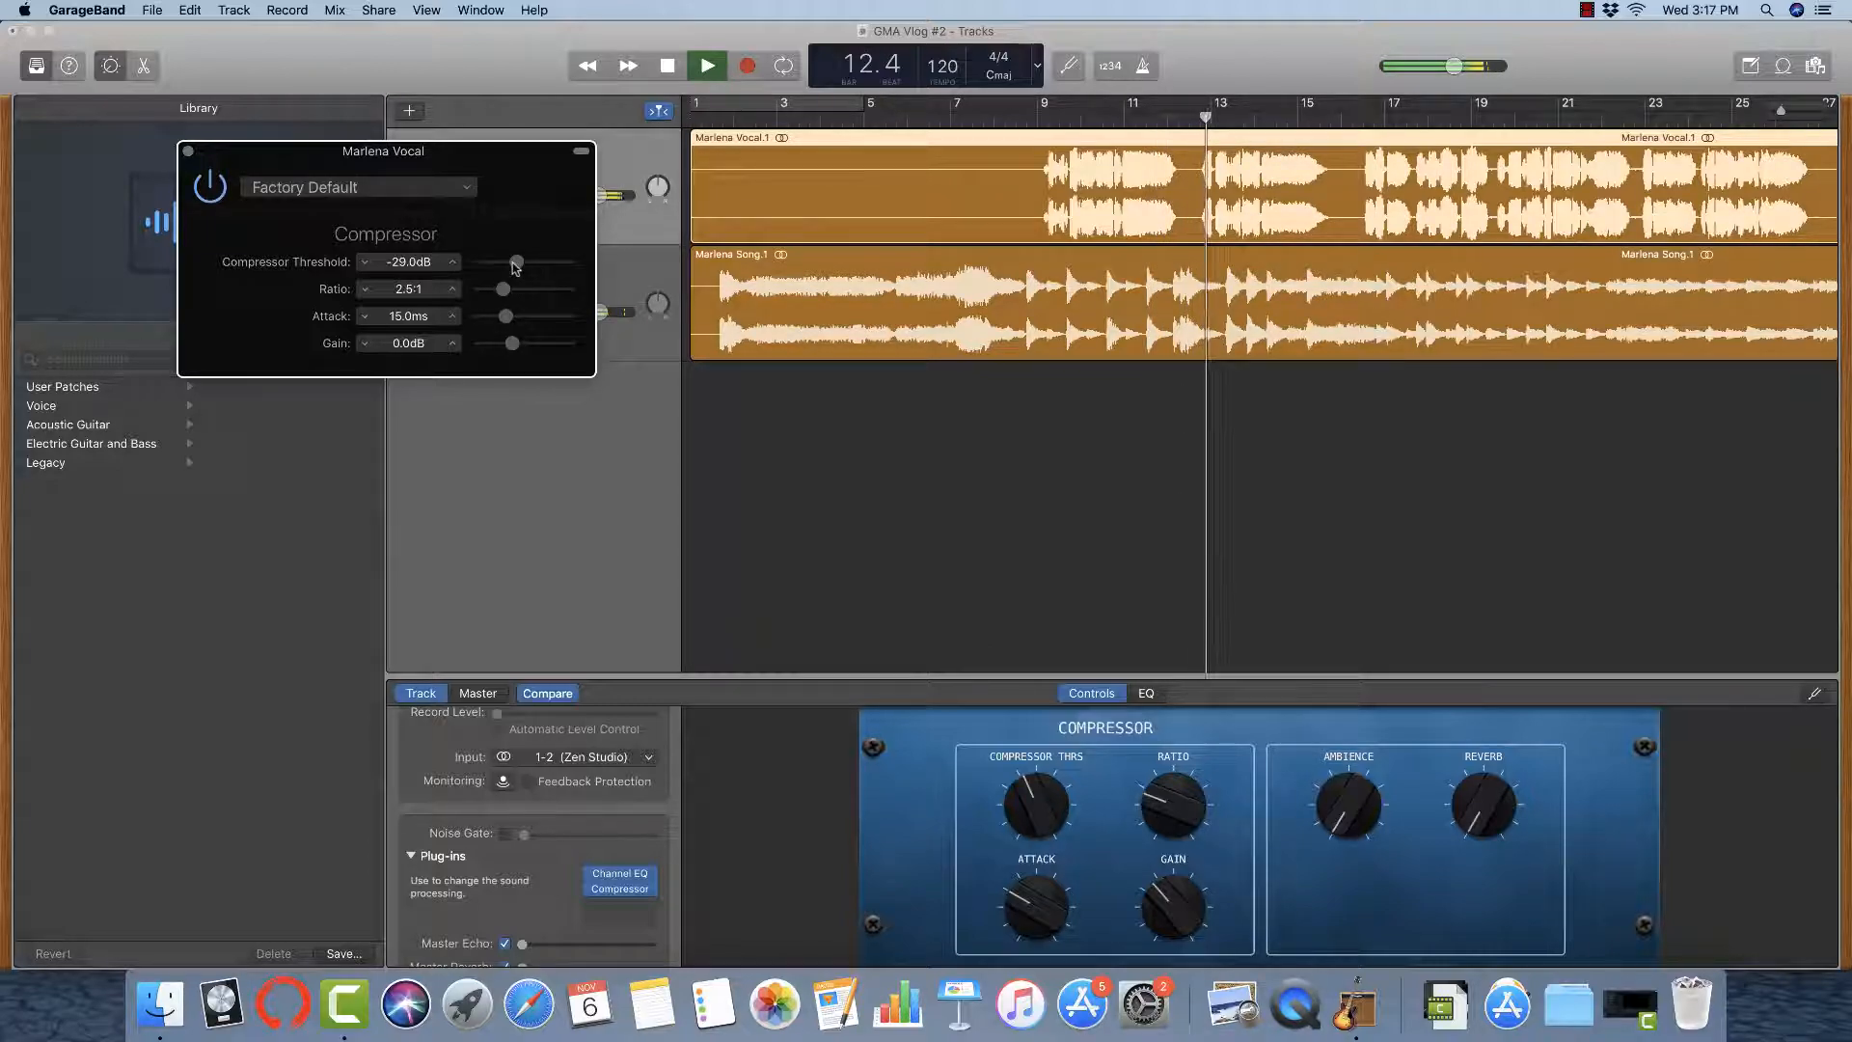
{"action": "left_click", "coordinate": [211, 186]}
{"action": "left_click", "coordinate": [215, 188]}
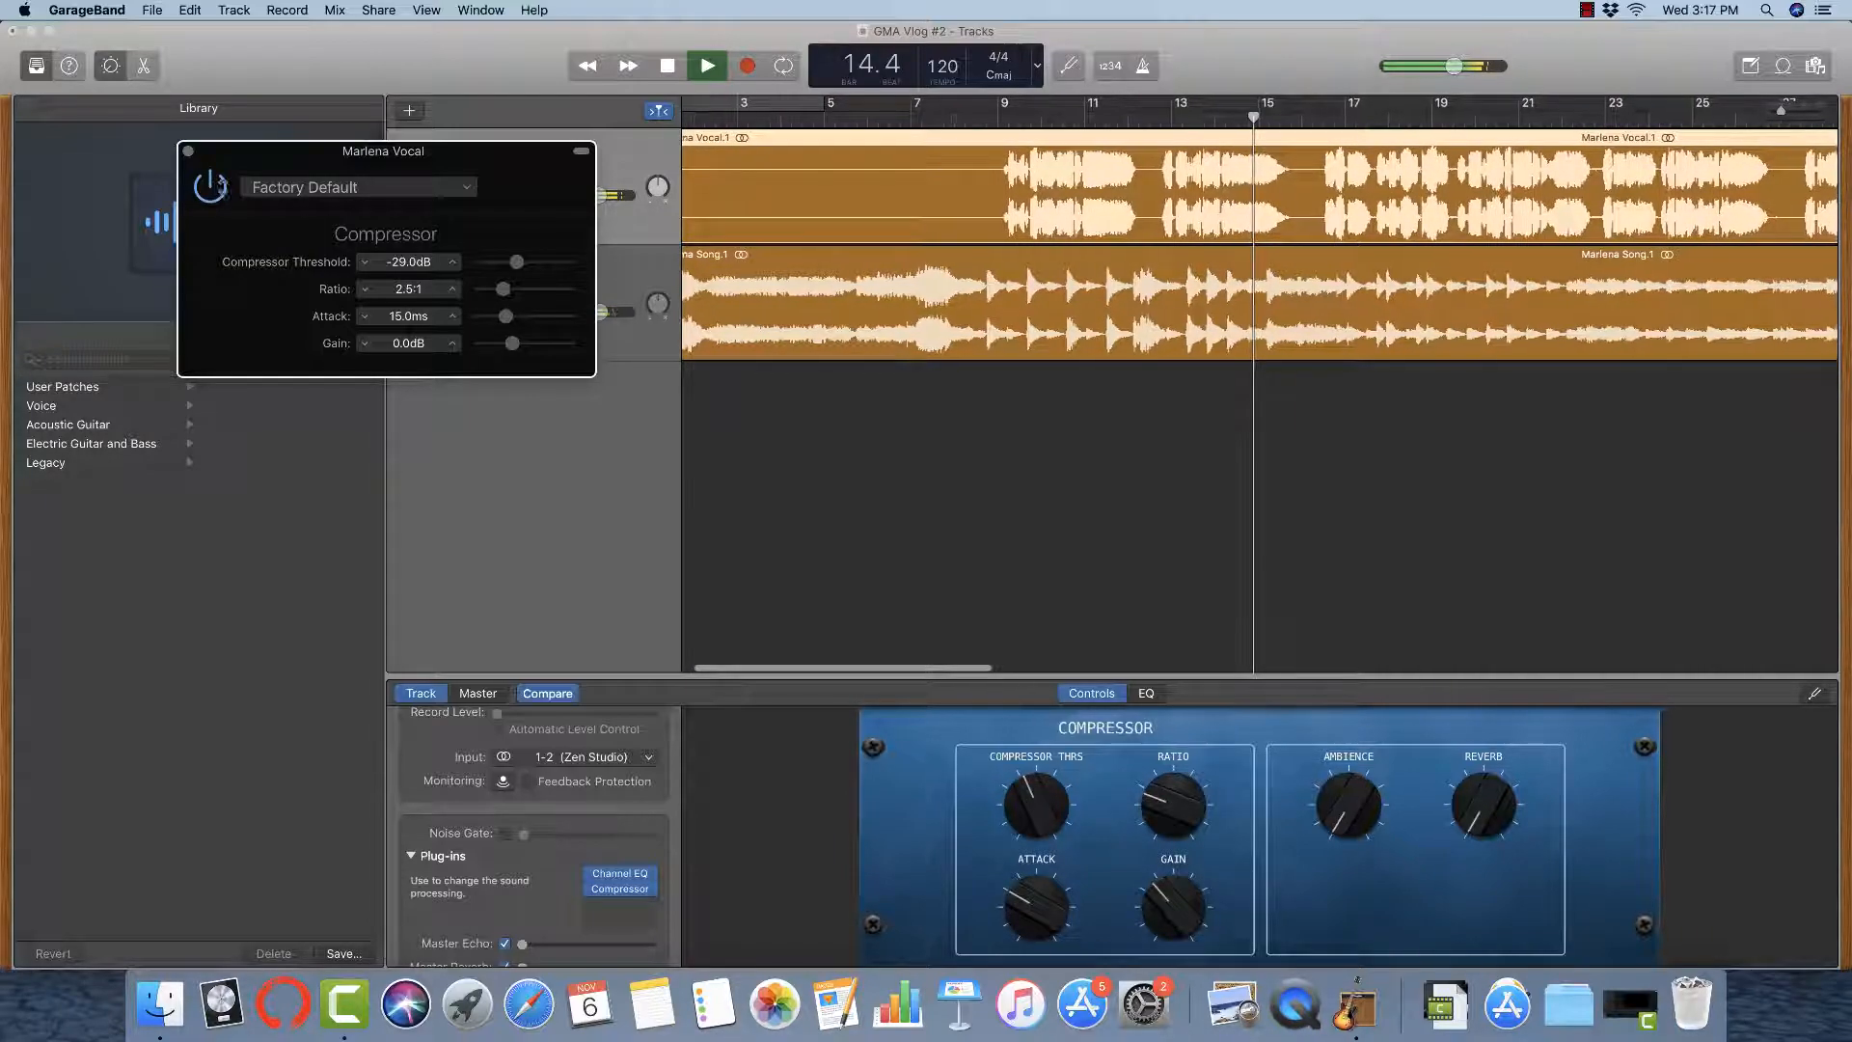
Set the compressor's gain to 1.0 dB, compare it with bypass, and lower the threshold slightly before closing the compressor.
{"action": "left_click_drag", "start_coordinate": [518, 337], "coordinate": [516, 346]}
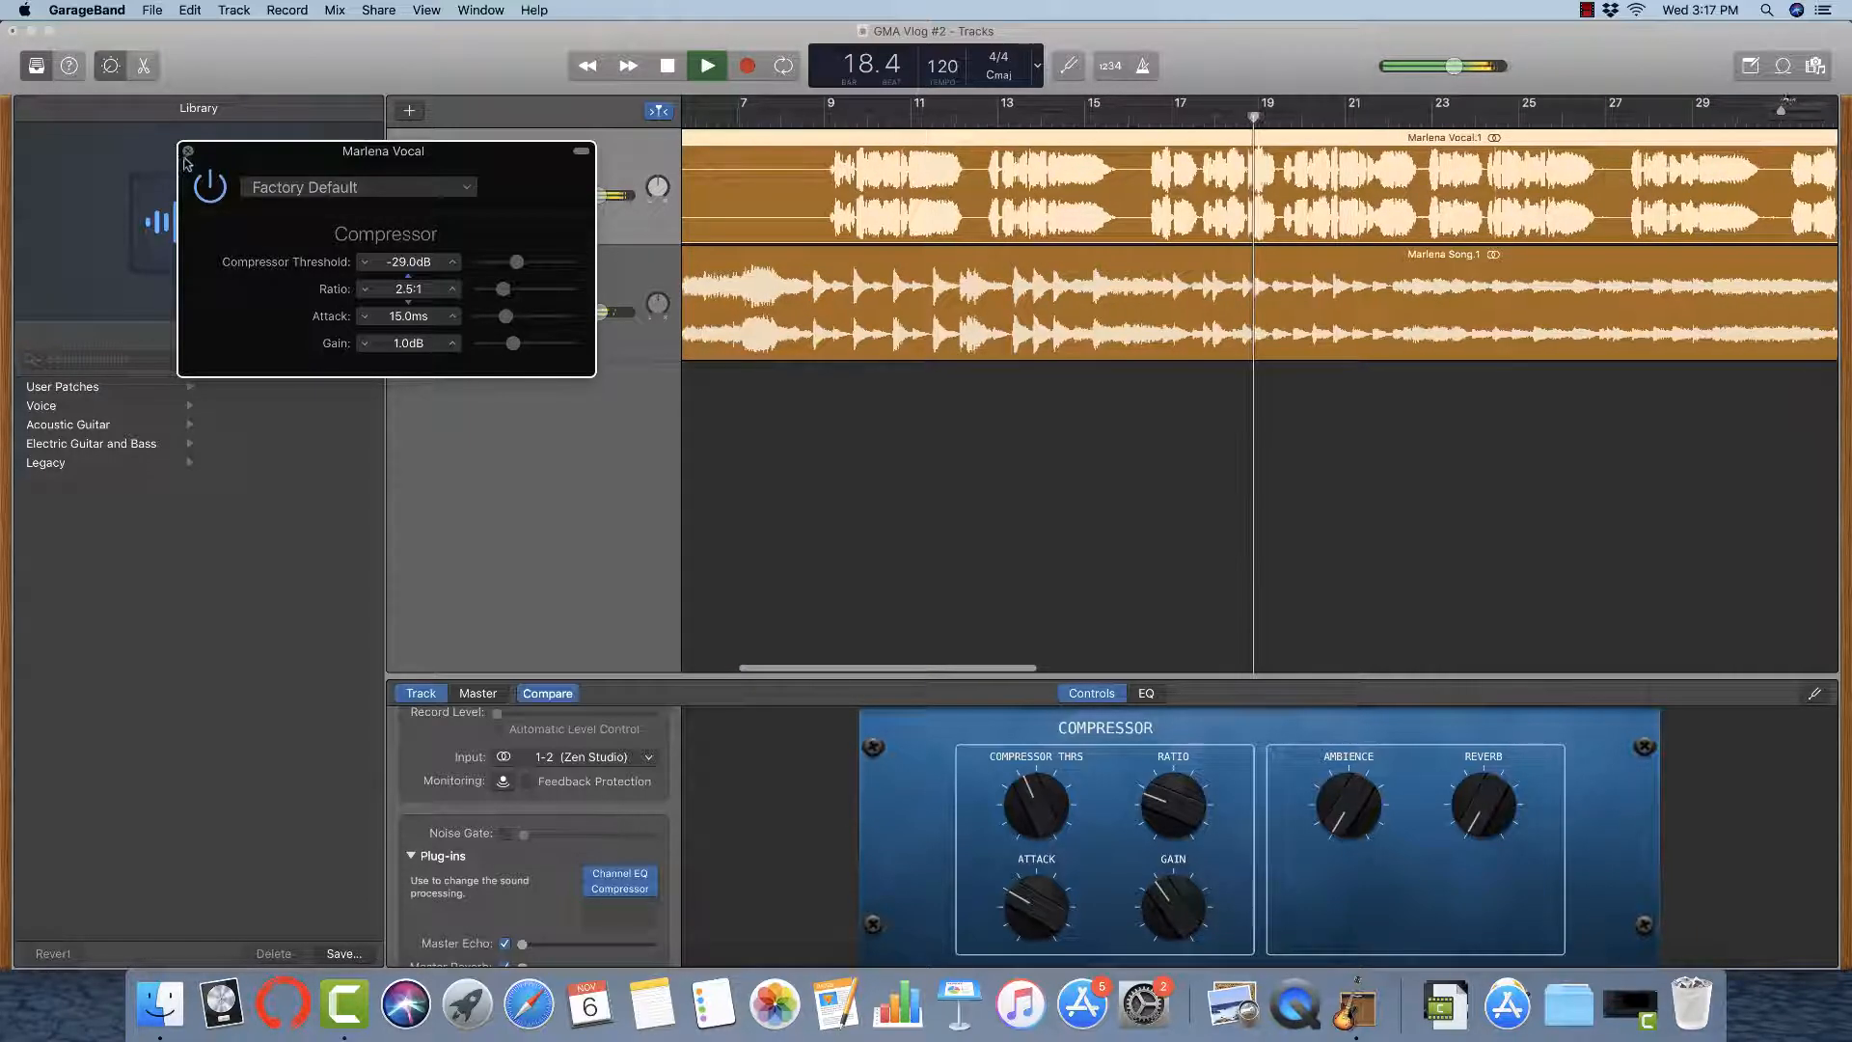
{"action": "left_click", "coordinate": [216, 185]}
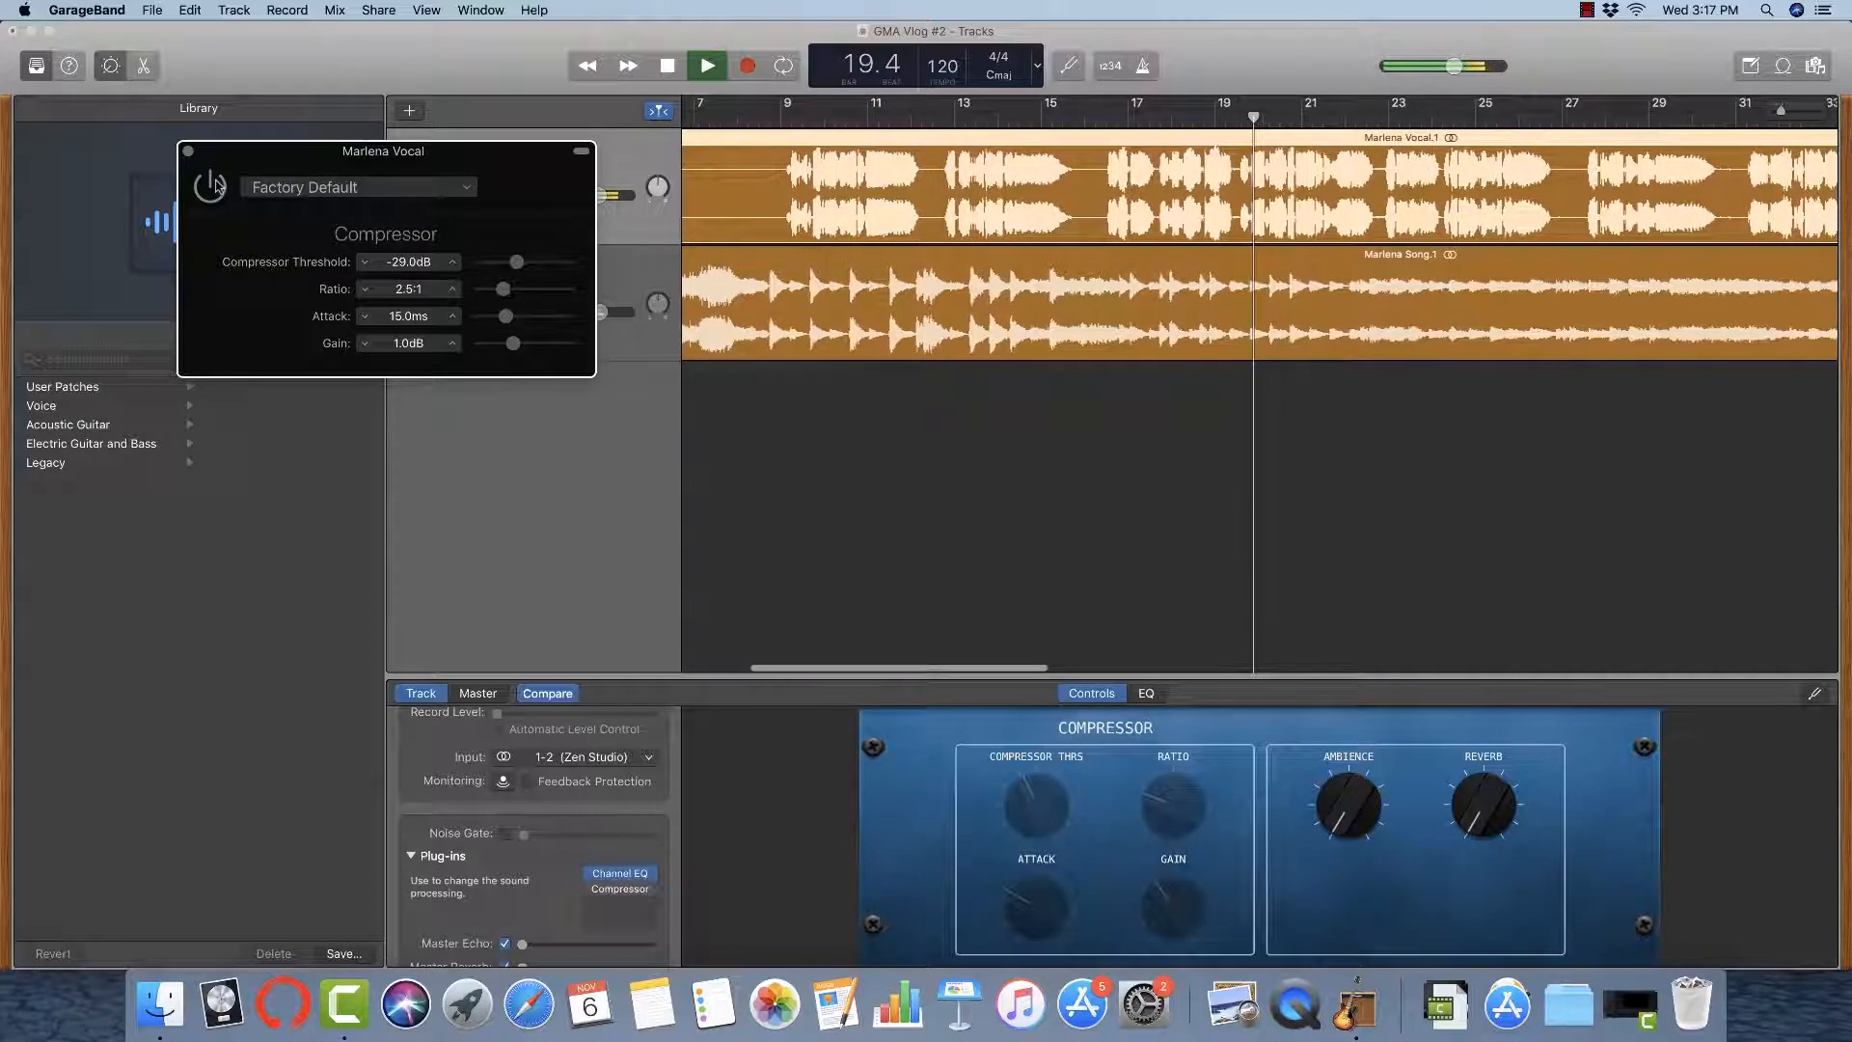
{"action": "left_click", "coordinate": [216, 185]}
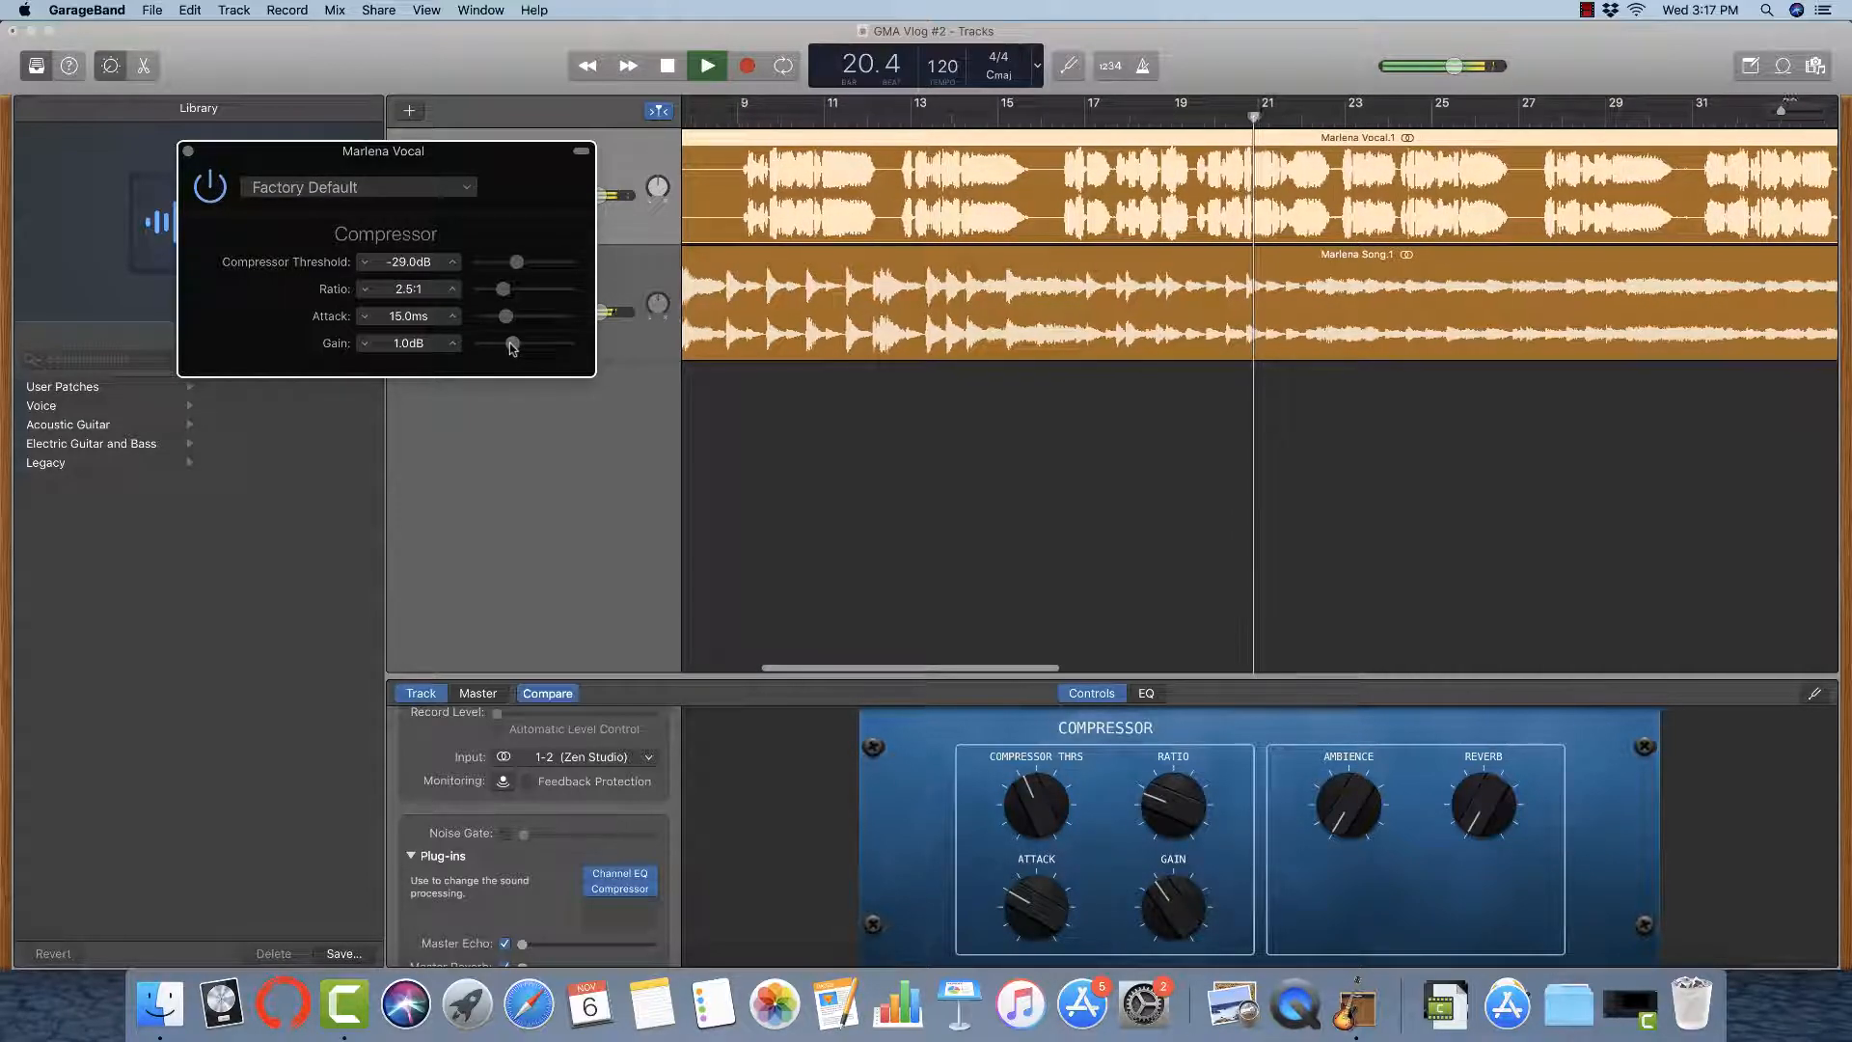
{"action": "left_click_drag", "start_coordinate": [518, 268], "coordinate": [514, 267]}
{"action": "key", "text": "space"}
{"action": "left_click", "coordinate": [190, 152]}
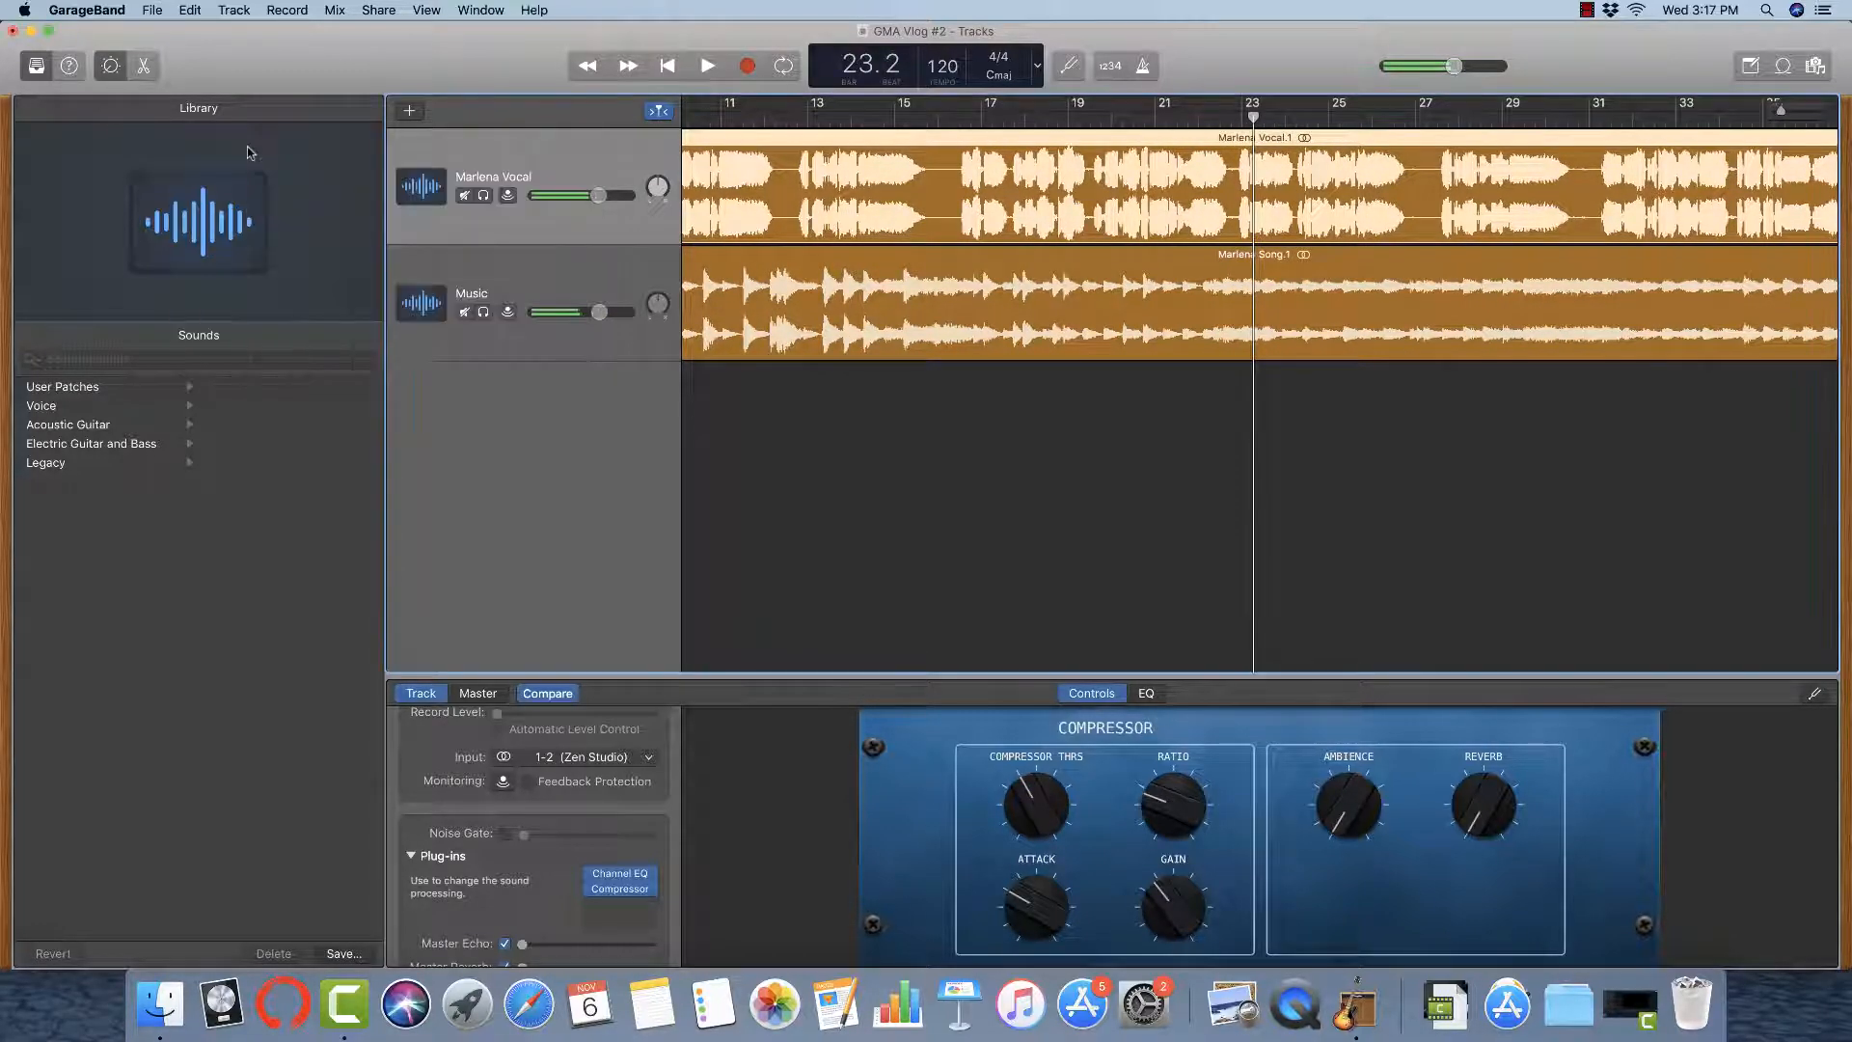
Play the mix from bar 9 to hear the vocal with its EQ and compressor both active.
{"action": "scroll", "coordinate": [906, 130], "scroll_direction": "left", "scroll_amount": 5}
{"action": "left_click", "coordinate": [893, 120]}
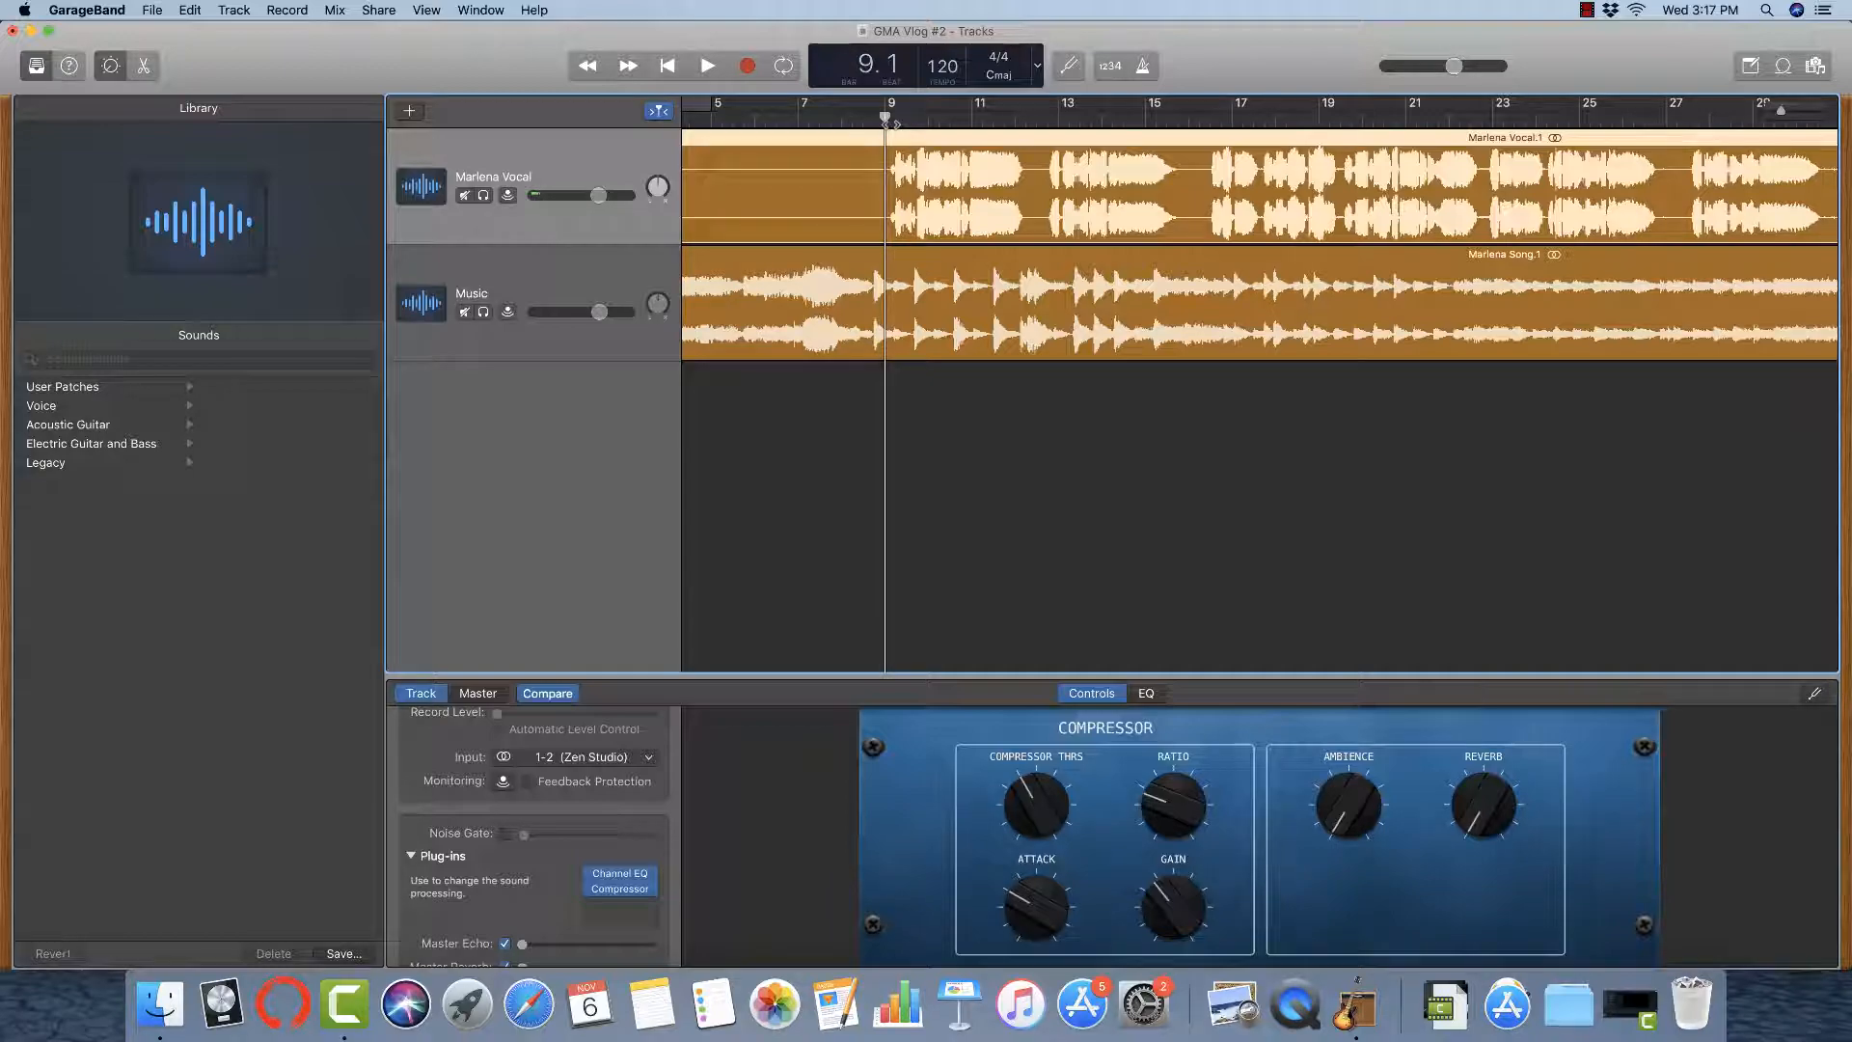
{"action": "scroll", "coordinate": [923, 291], "scroll_direction": "left", "scroll_amount": 1}
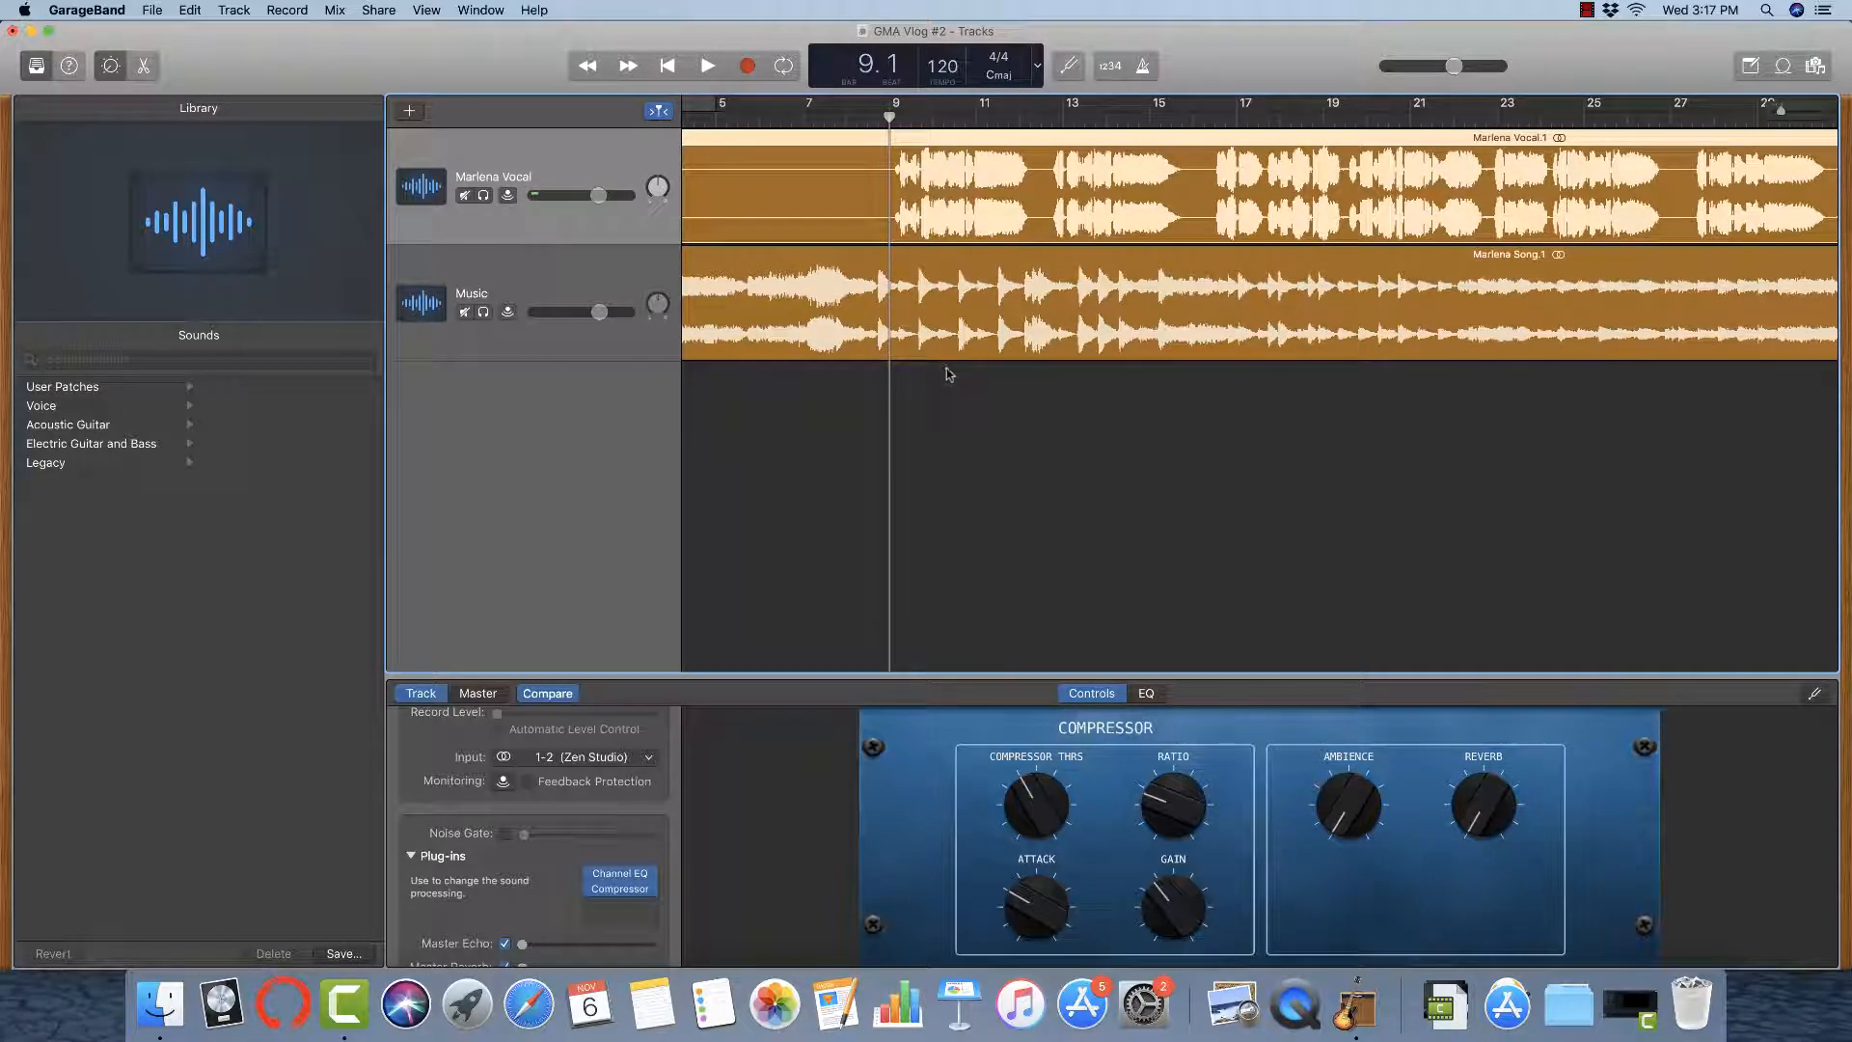
{"action": "key", "text": "space"}
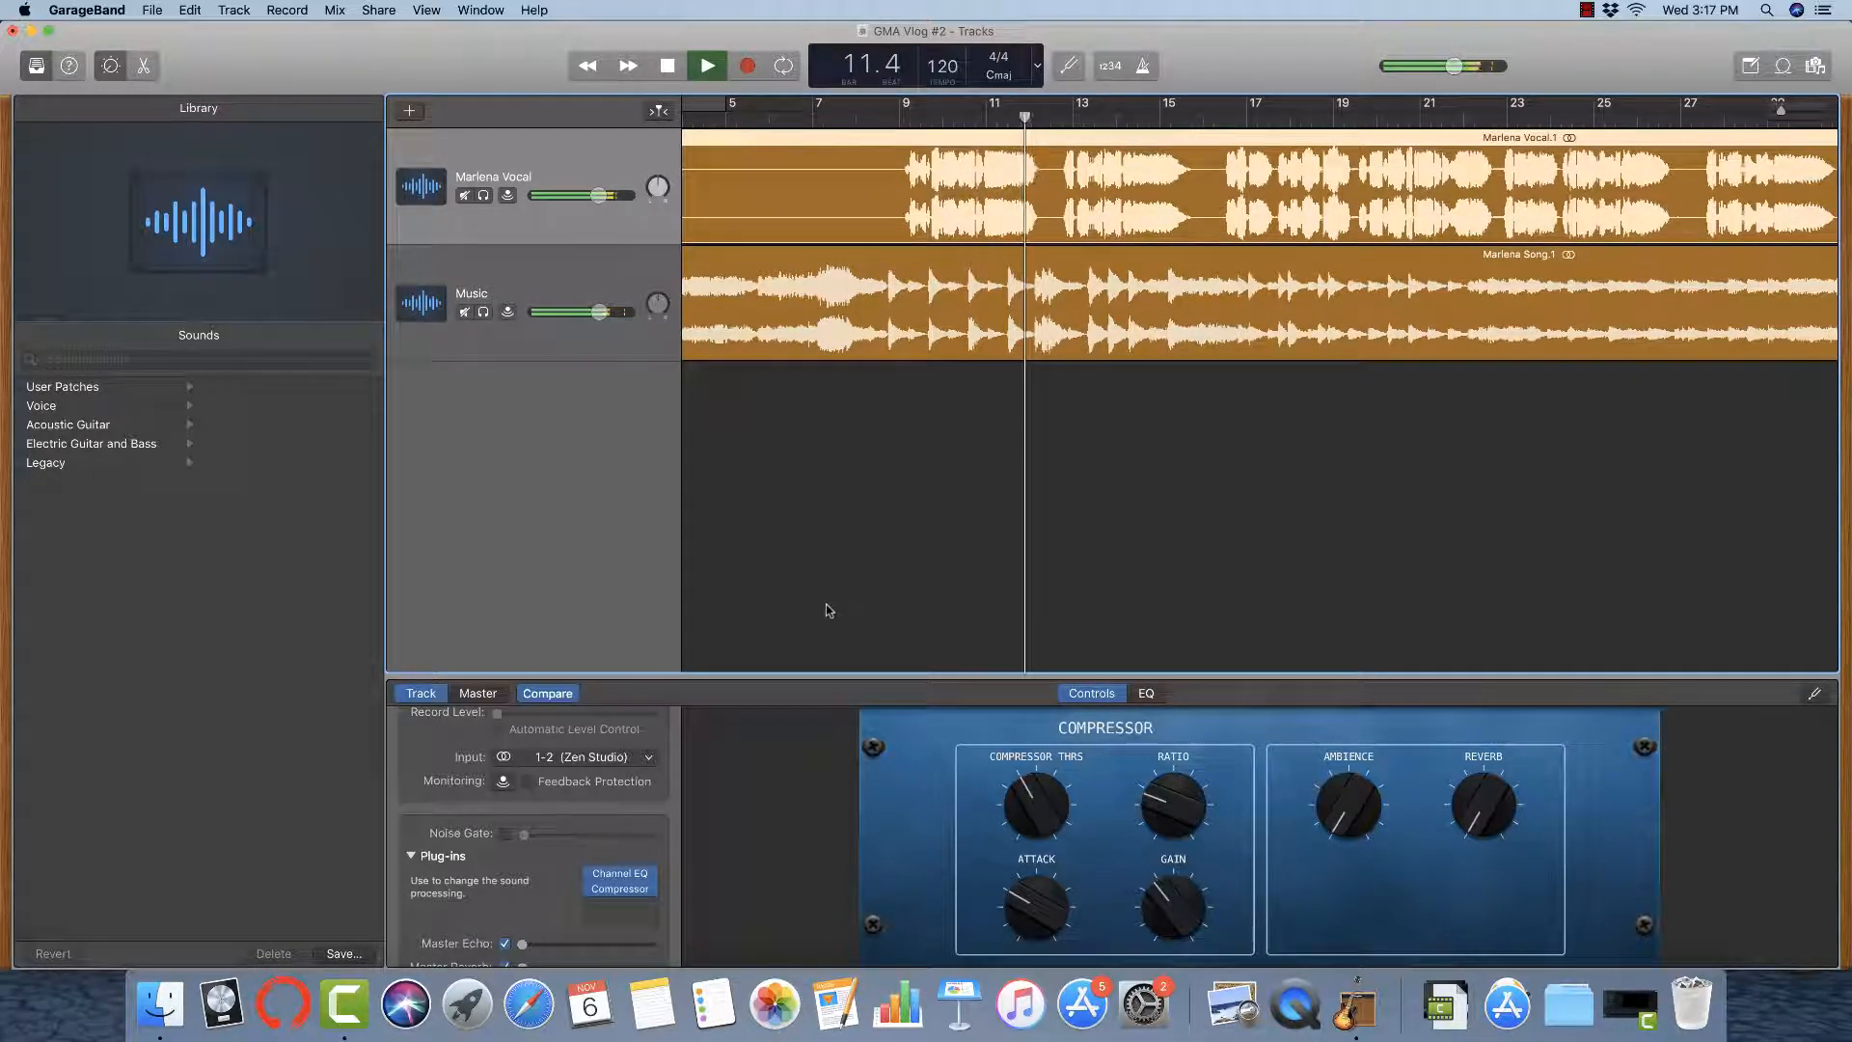
{"action": "key", "text": "space"}
Bypass the vocal's Channel EQ and Compressor, play on, and re-enable both to compare the sound.
{"action": "mouse_move", "coordinate": [595, 878]}
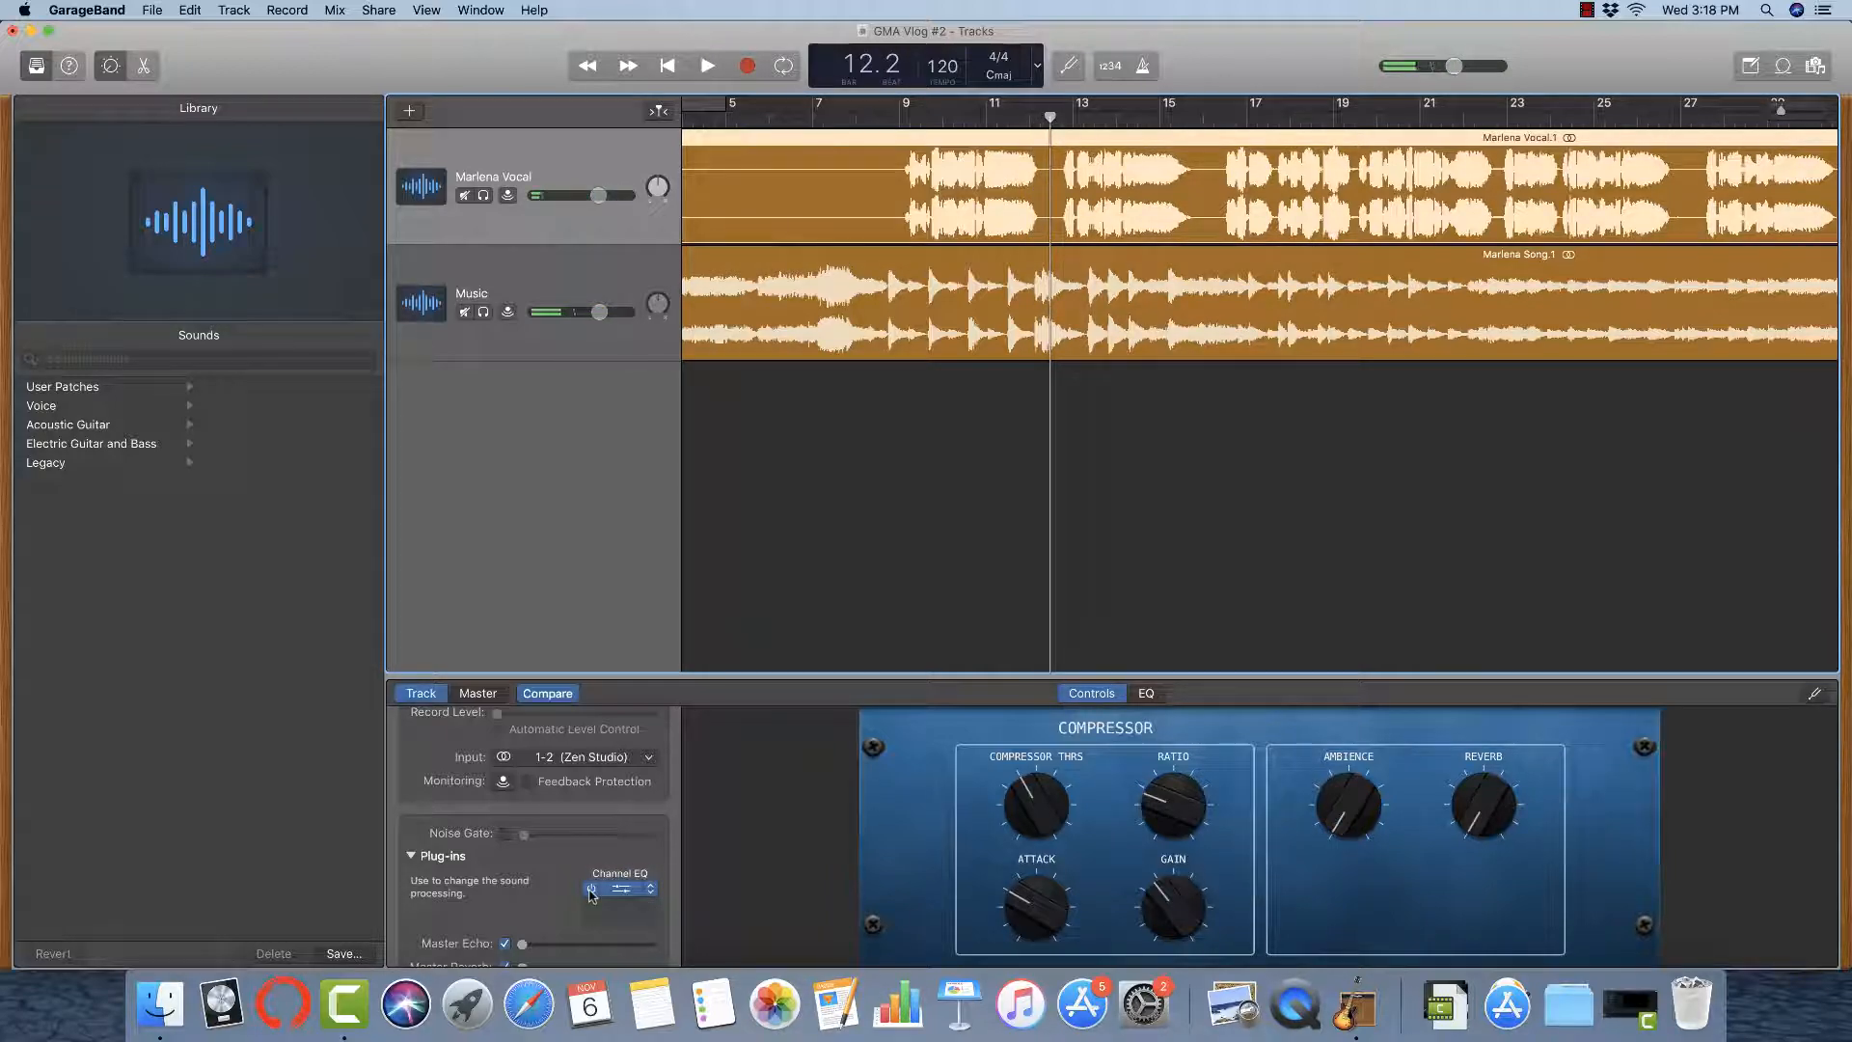
{"action": "left_click", "coordinate": [591, 890]}
{"action": "key", "text": "space"}
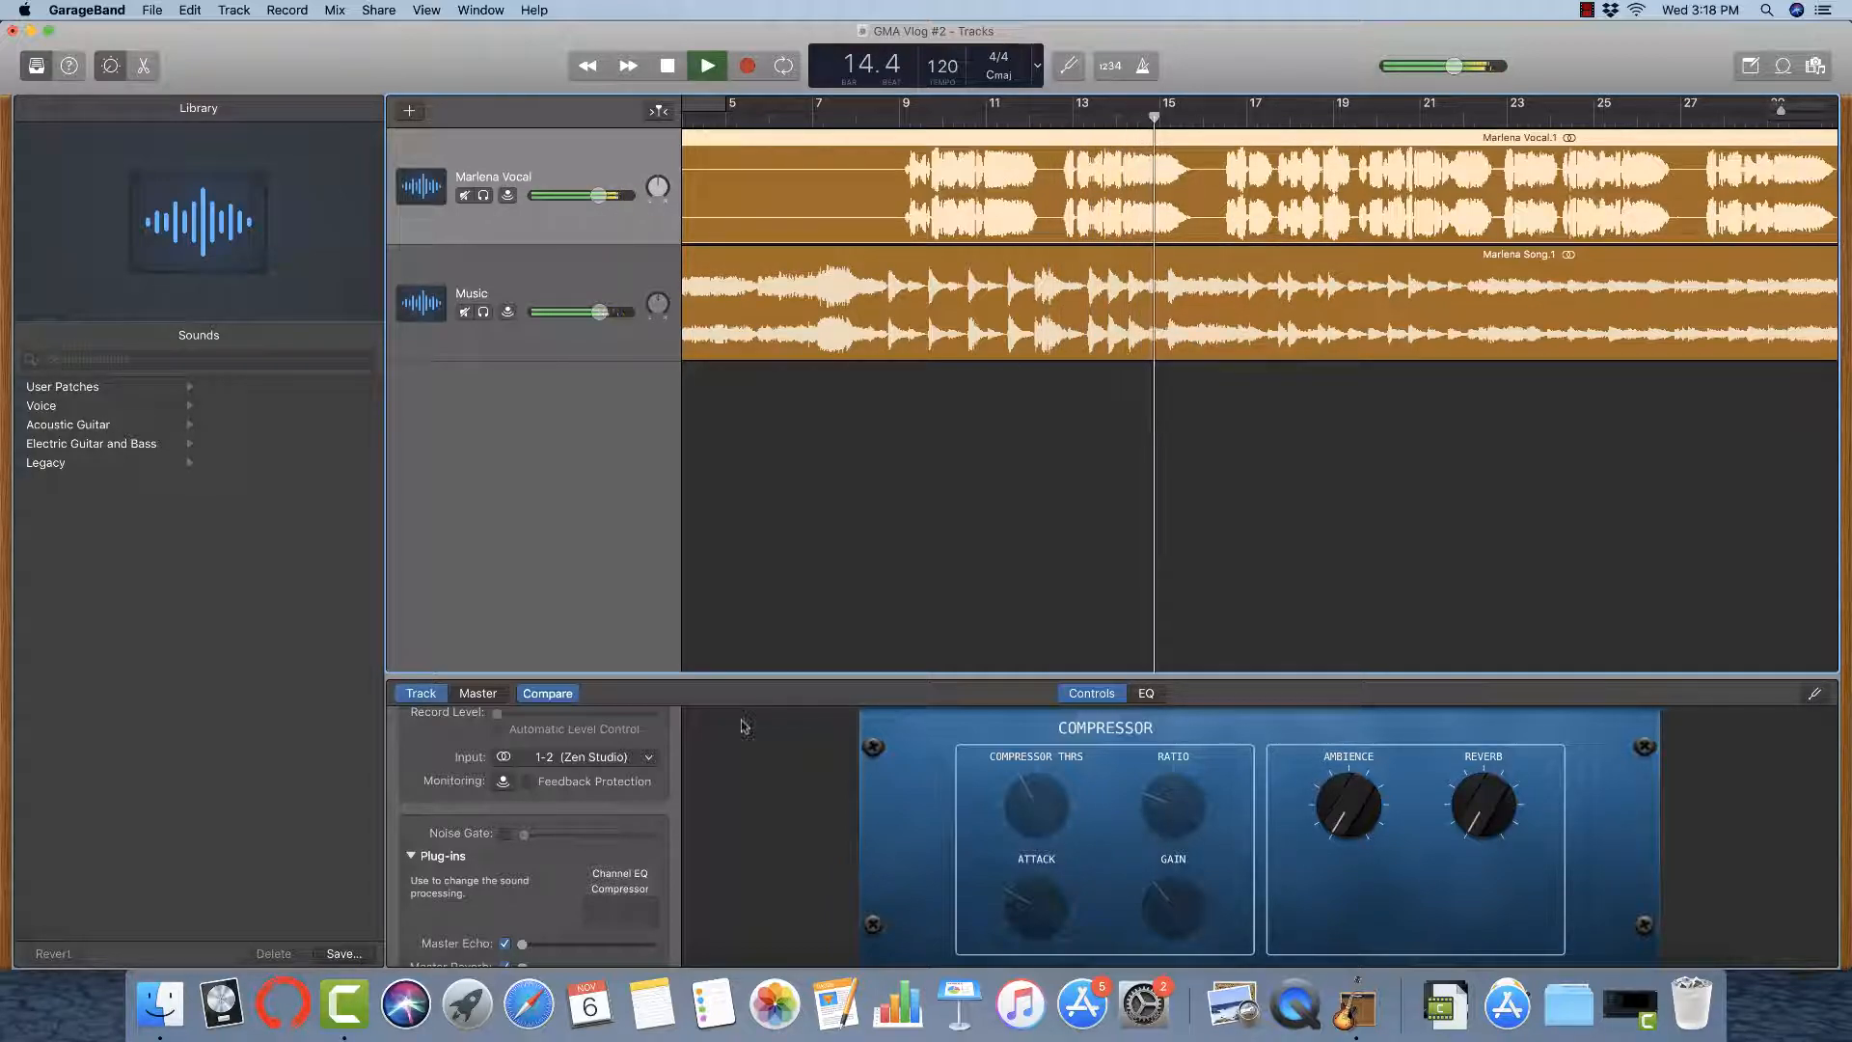
{"action": "scroll", "coordinate": [591, 879], "scroll_direction": "up", "scroll_amount": 1}
{"action": "left_click", "coordinate": [591, 878]}
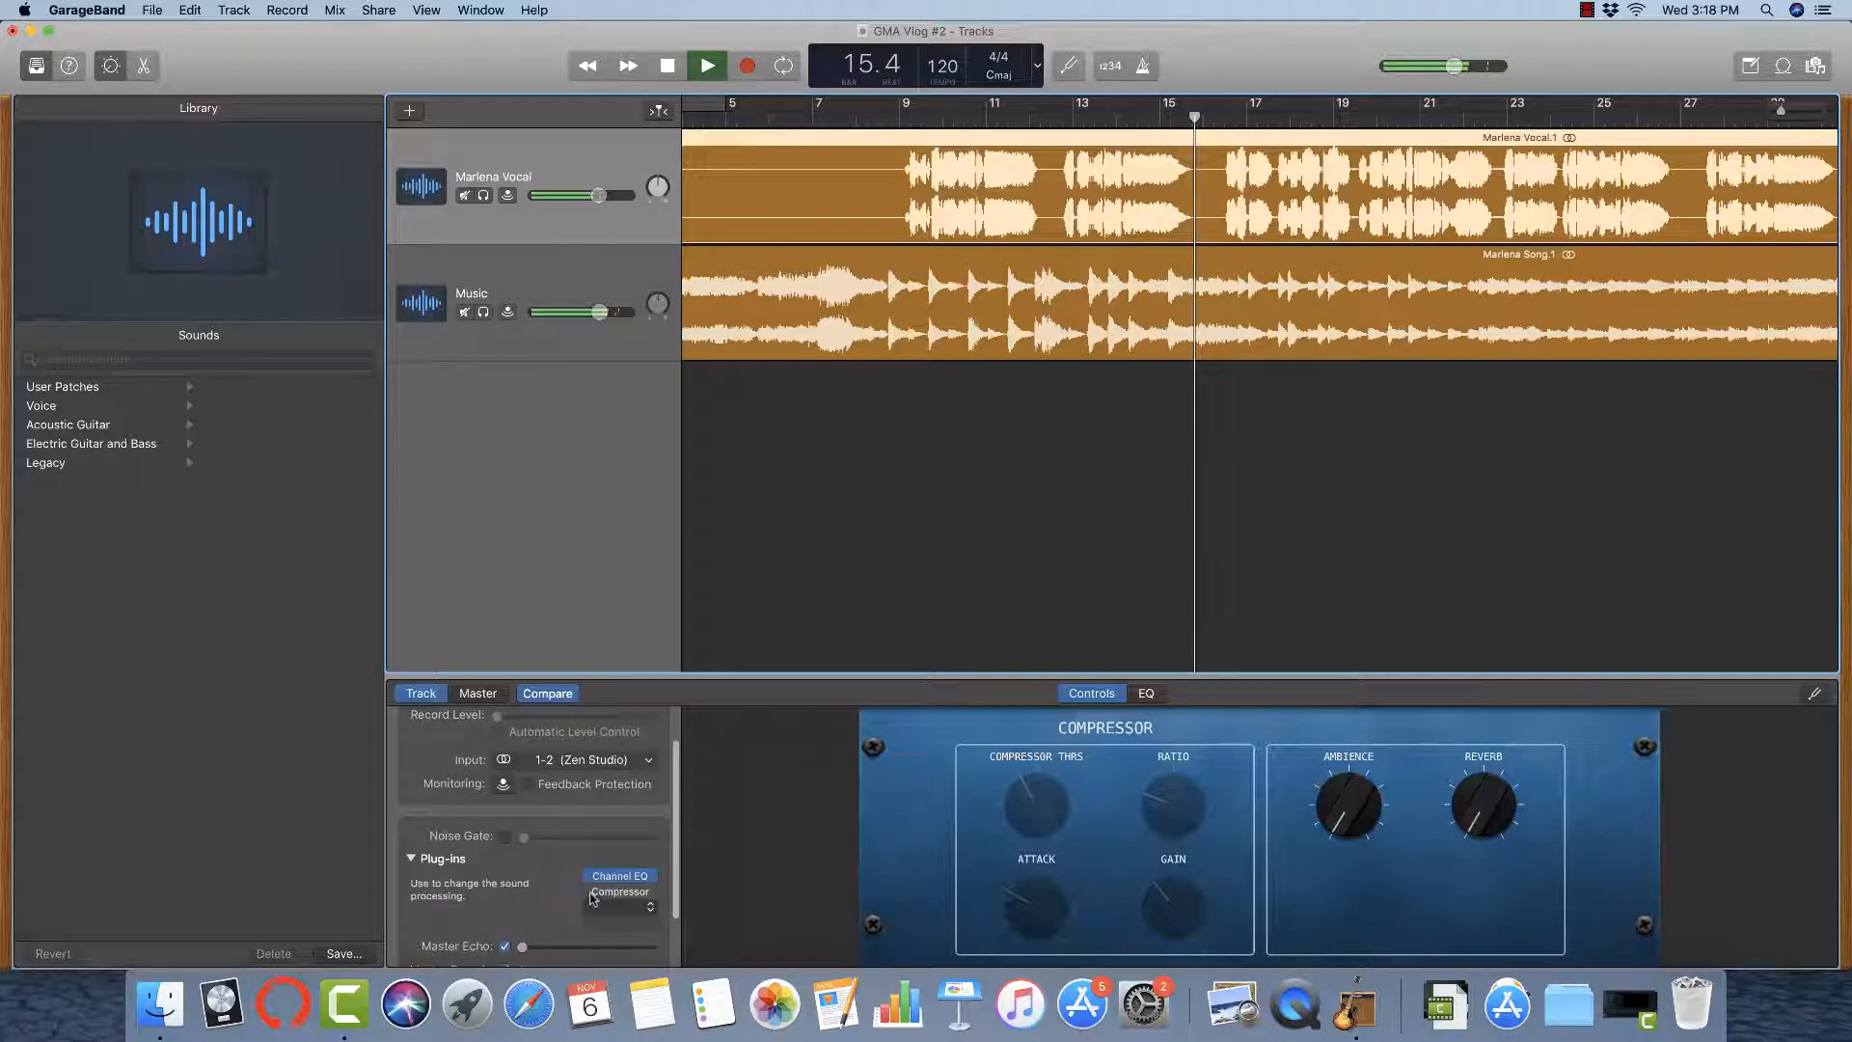
{"action": "left_click", "coordinate": [591, 893]}
{"action": "scroll", "coordinate": [911, 530], "scroll_direction": "up", "scroll_amount": 1}
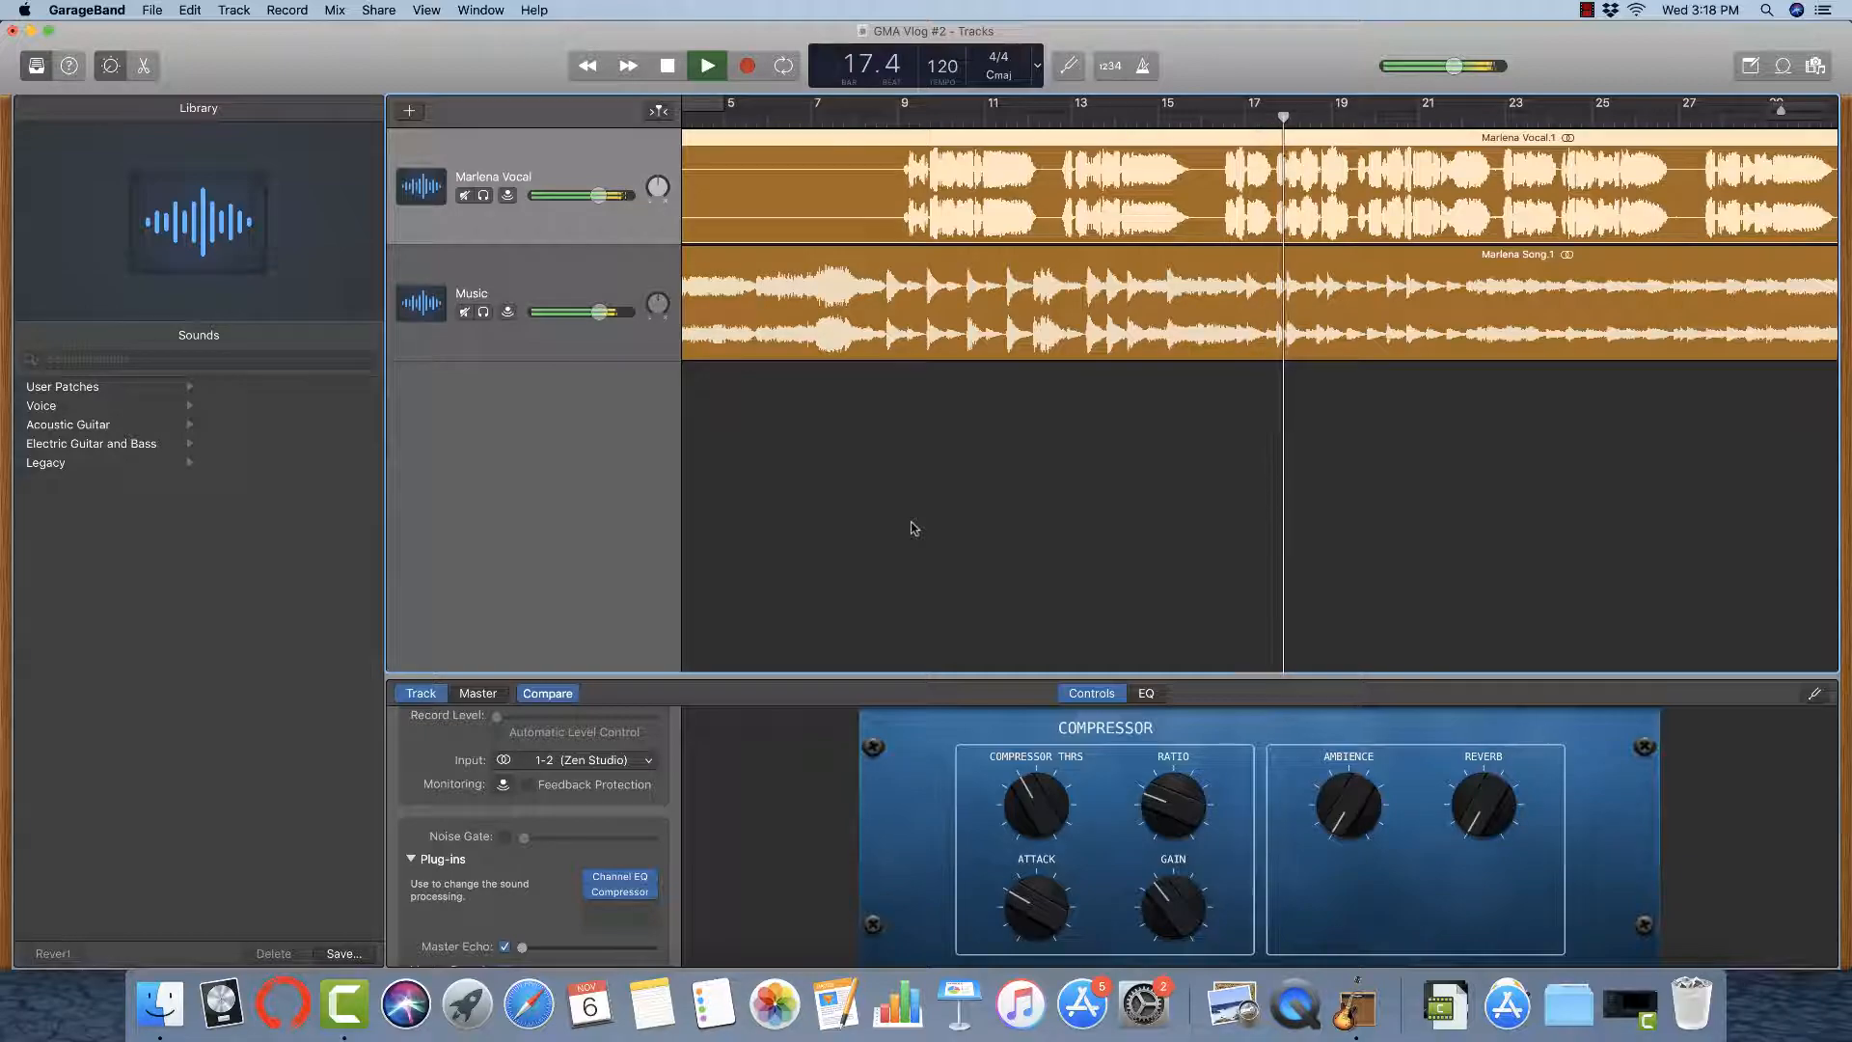
{"action": "key", "text": "space"}
Play from bar 18 and raise the vocal's Ambience to about halfway and its Reverb to slightly below halfway.
{"action": "scroll", "coordinate": [913, 528], "scroll_direction": "right", "scroll_amount": 2}
{"action": "scroll", "coordinate": [914, 527], "scroll_direction": "right", "scroll_amount": 1}
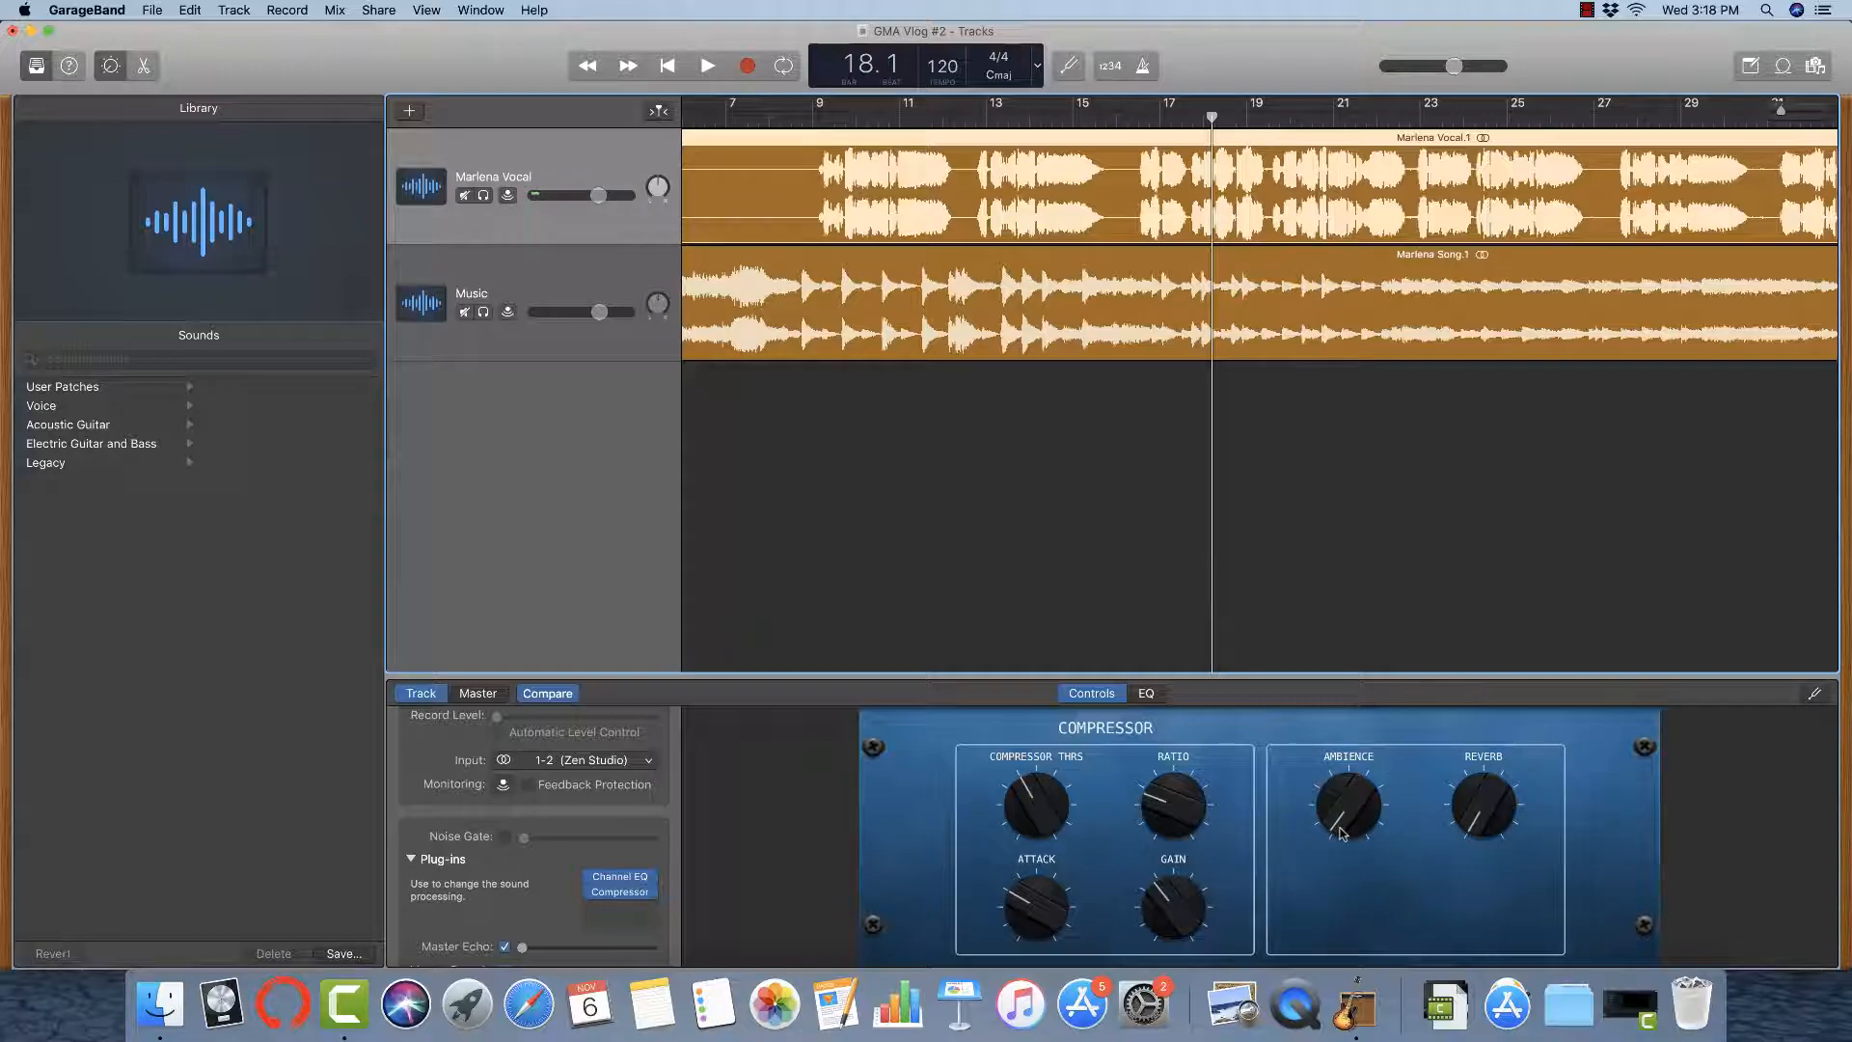
{"action": "key", "text": "space"}
{"action": "left_click_drag", "start_coordinate": [1343, 831], "coordinate": [1499, 713]}
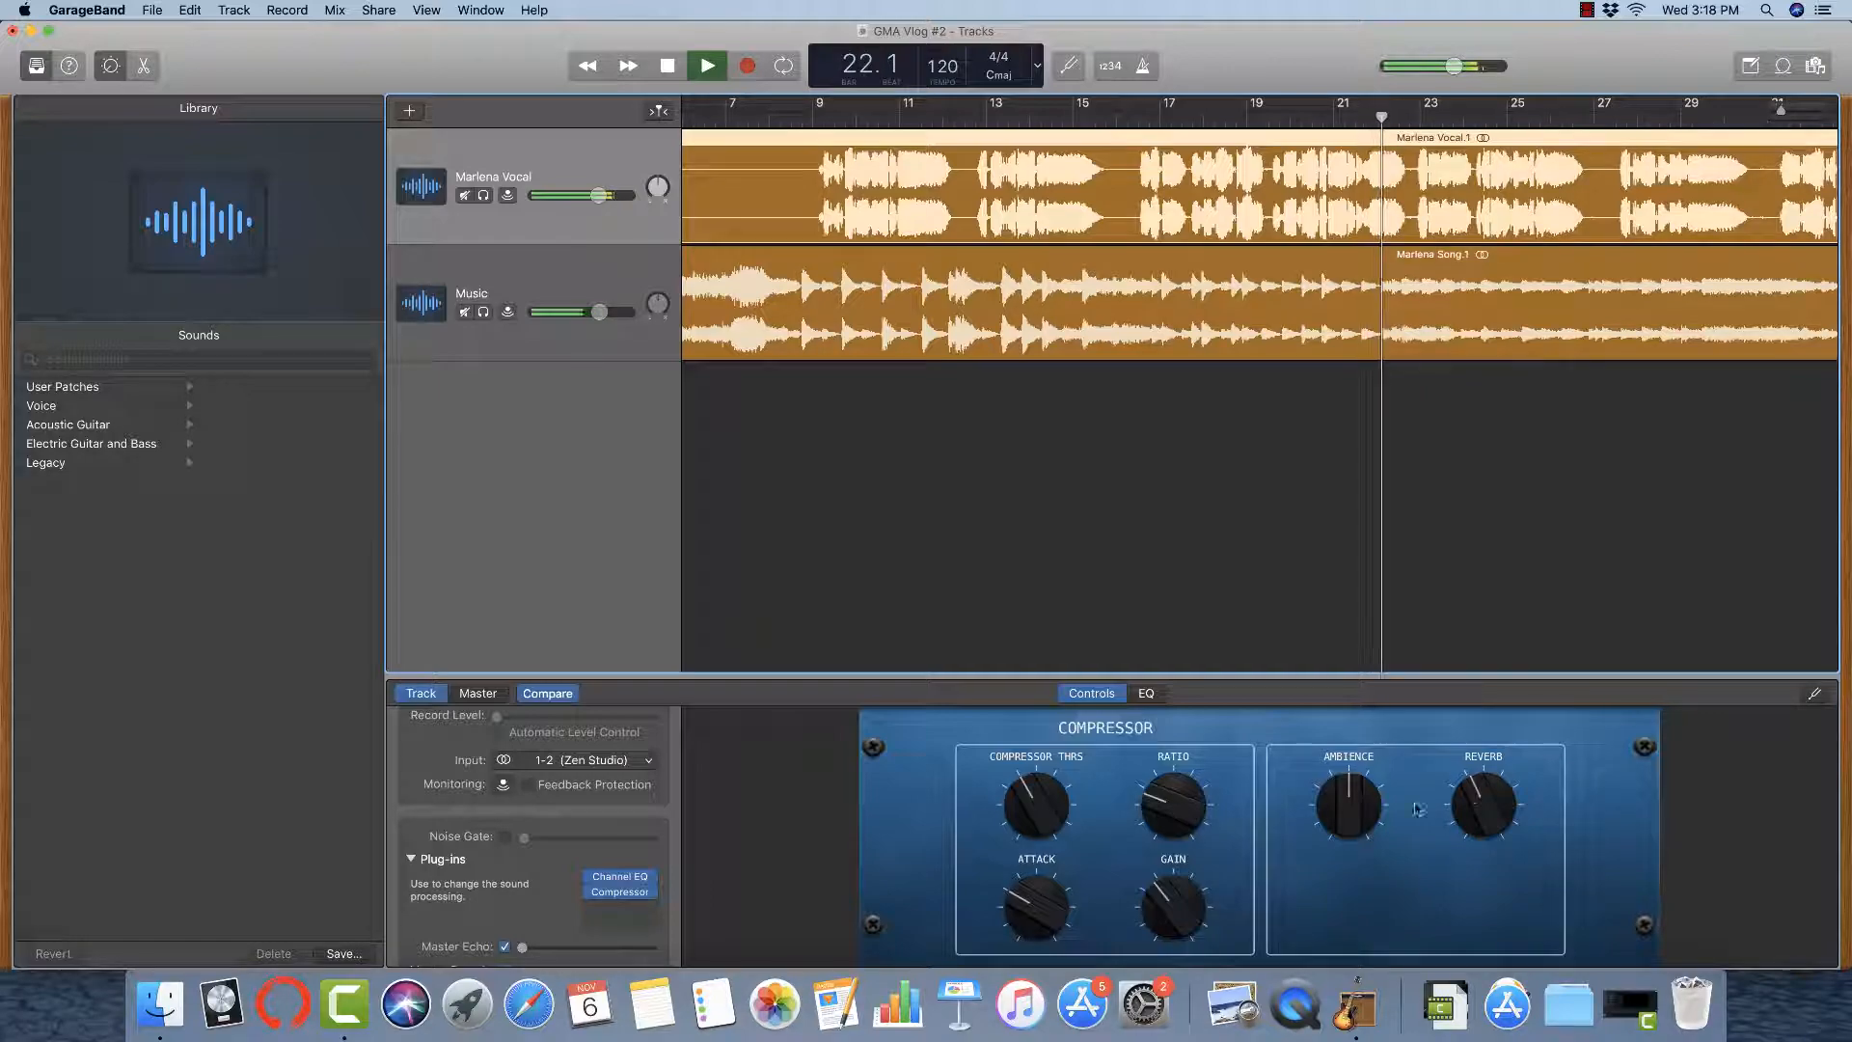
Lower the vocal track's volume to -2.2 dB, ease its Ambience back slightly, and stop playback.
{"action": "left_click_drag", "start_coordinate": [599, 195], "coordinate": [594, 195]}
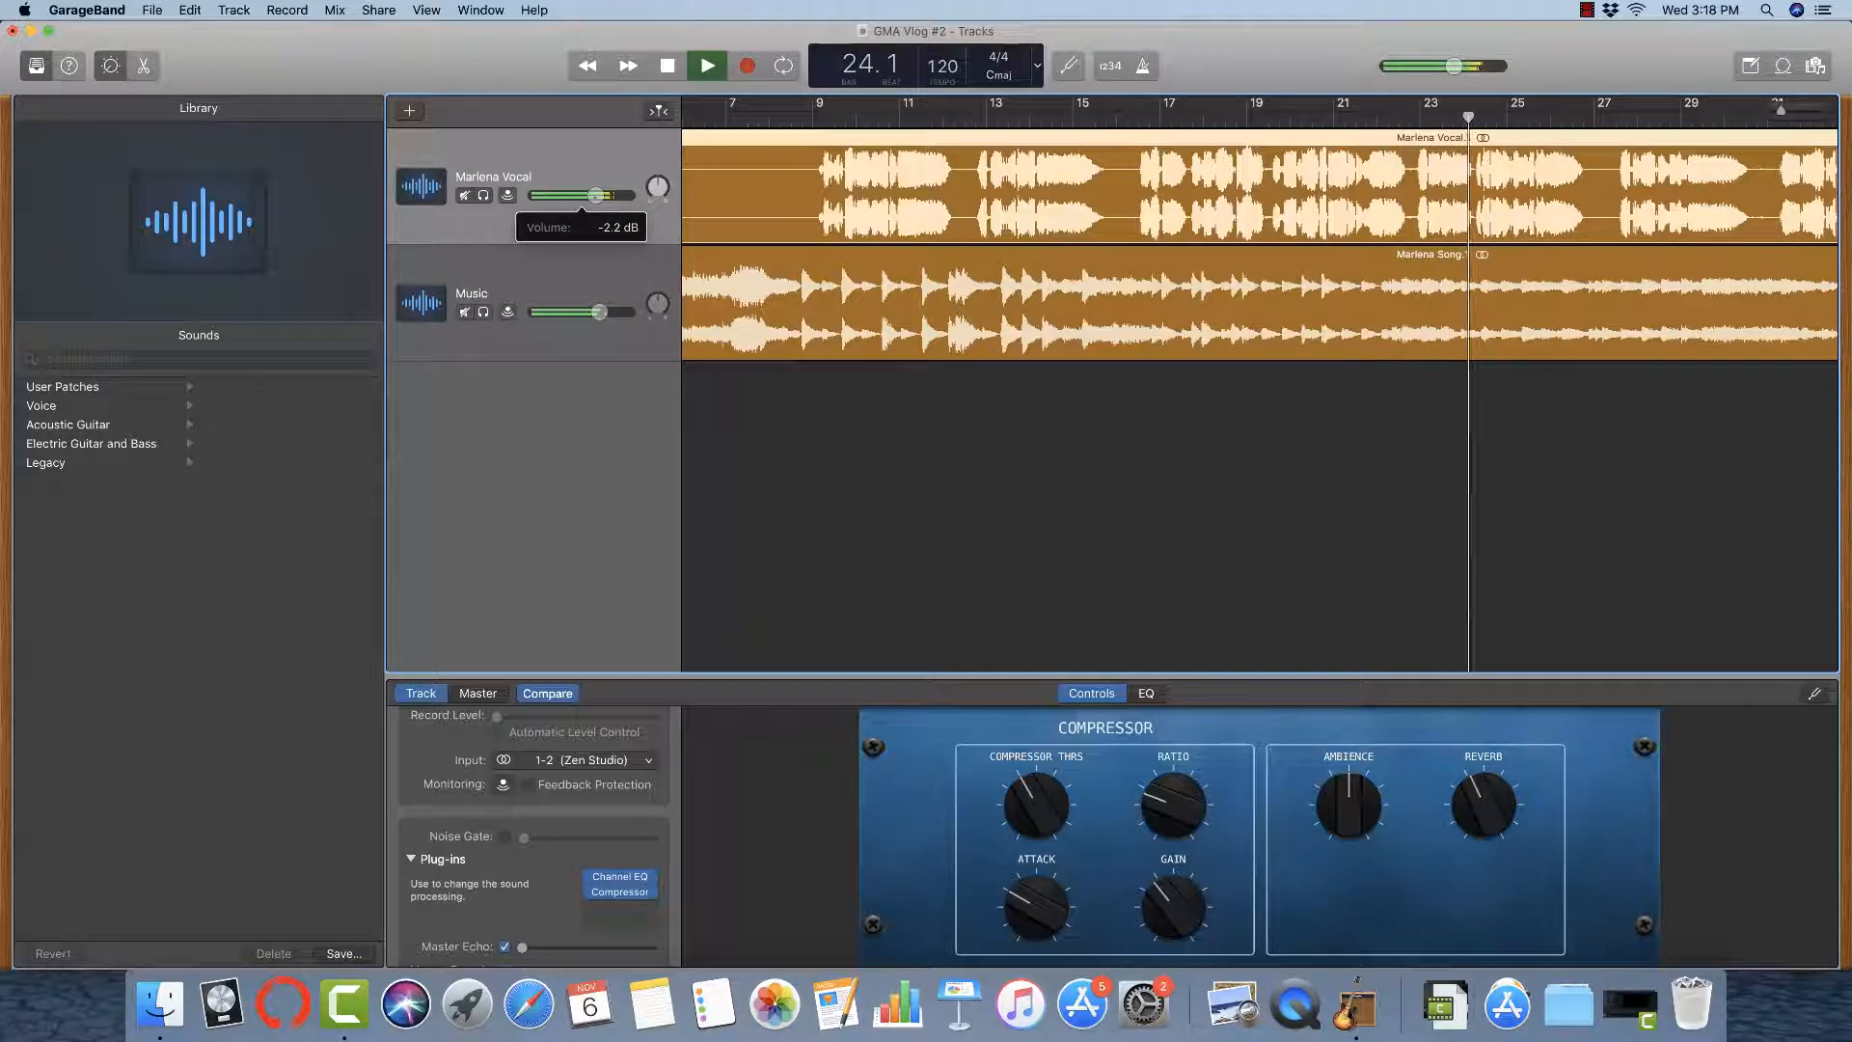
{"action": "scroll", "coordinate": [774, 315], "scroll_direction": "right", "scroll_amount": 1}
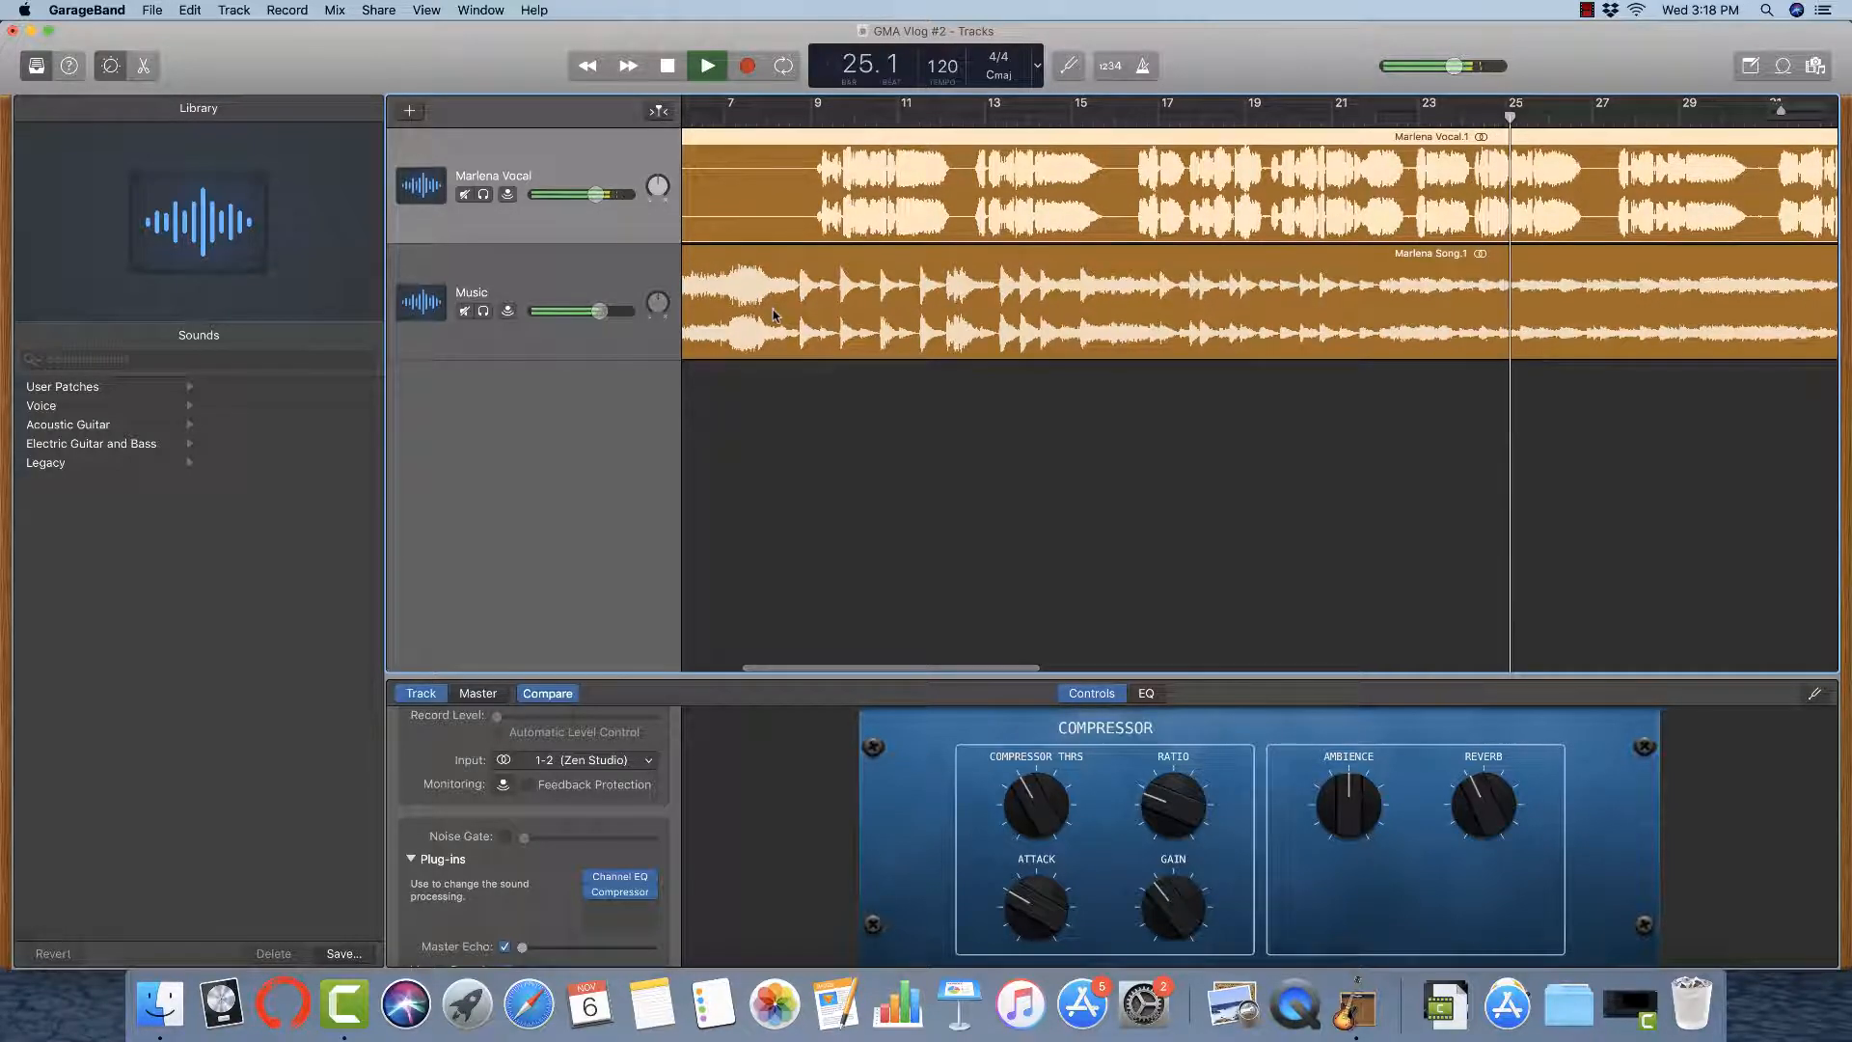
{"action": "key", "text": "space"}
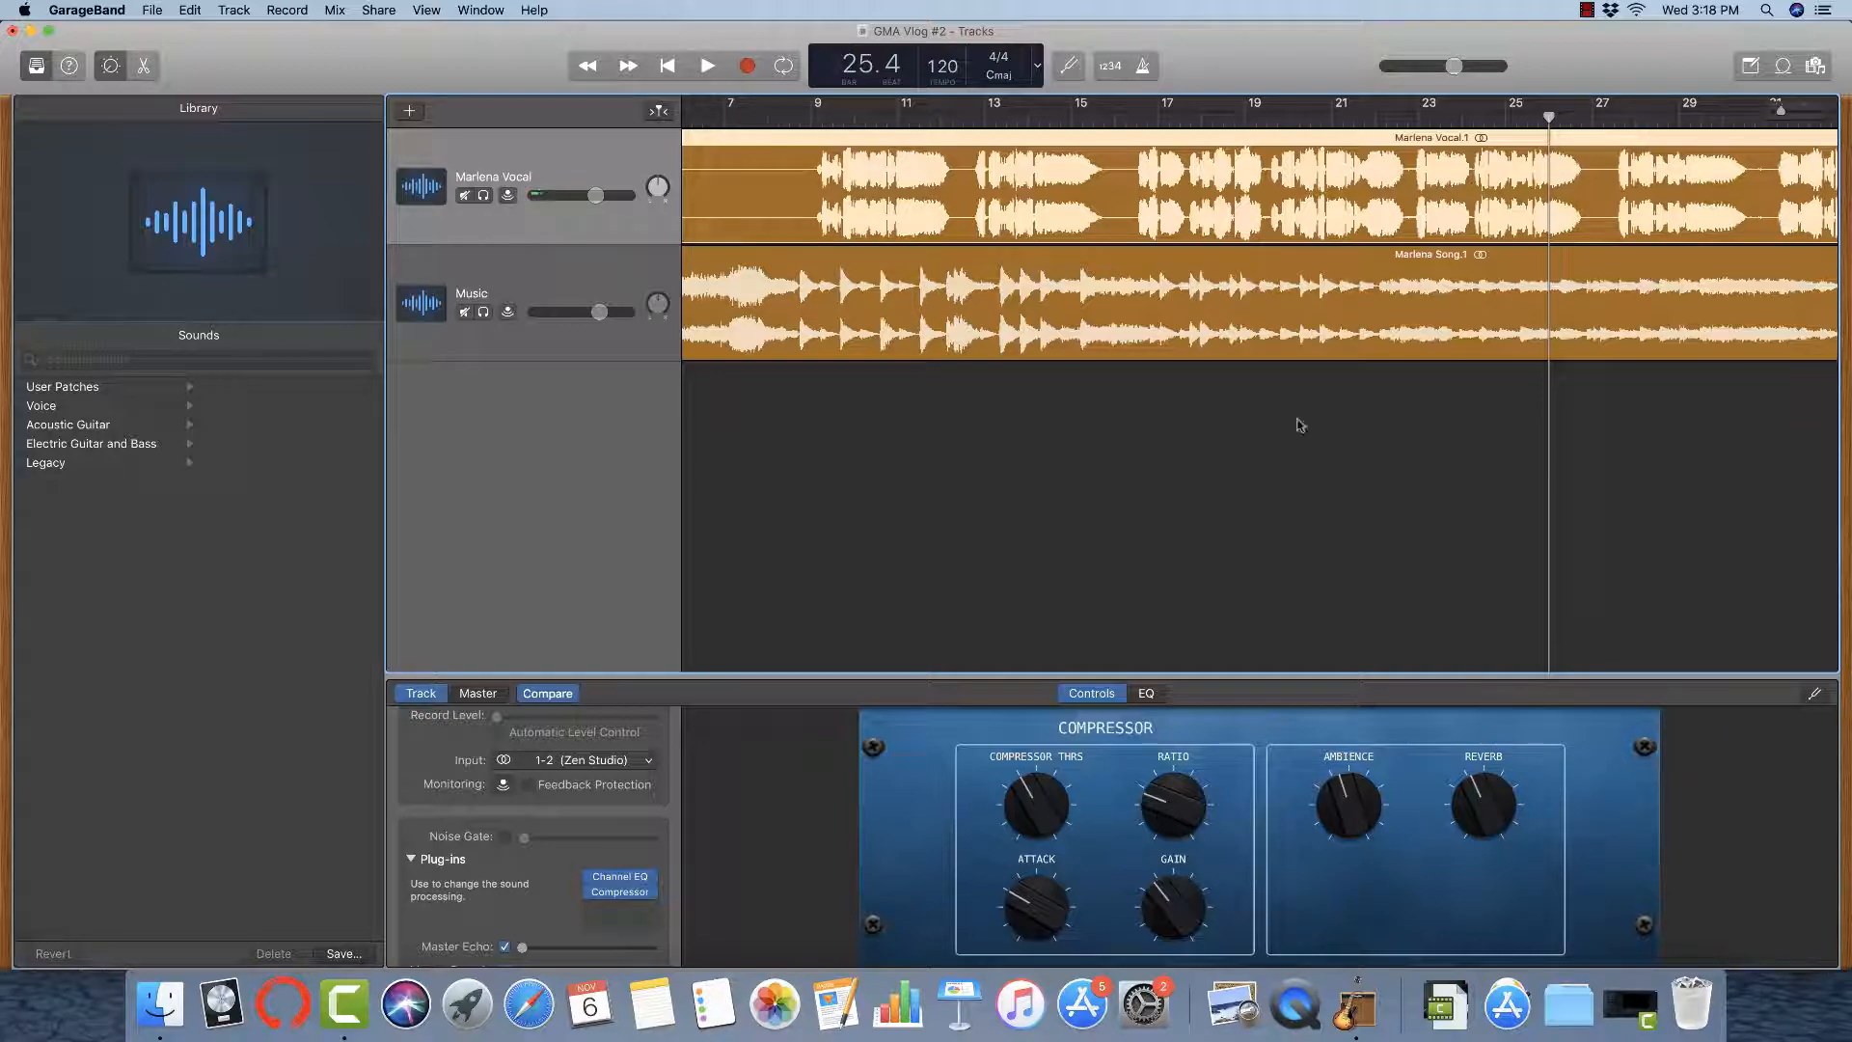
{"action": "scroll", "coordinate": [1292, 422], "scroll_direction": "left", "scroll_amount": 6}
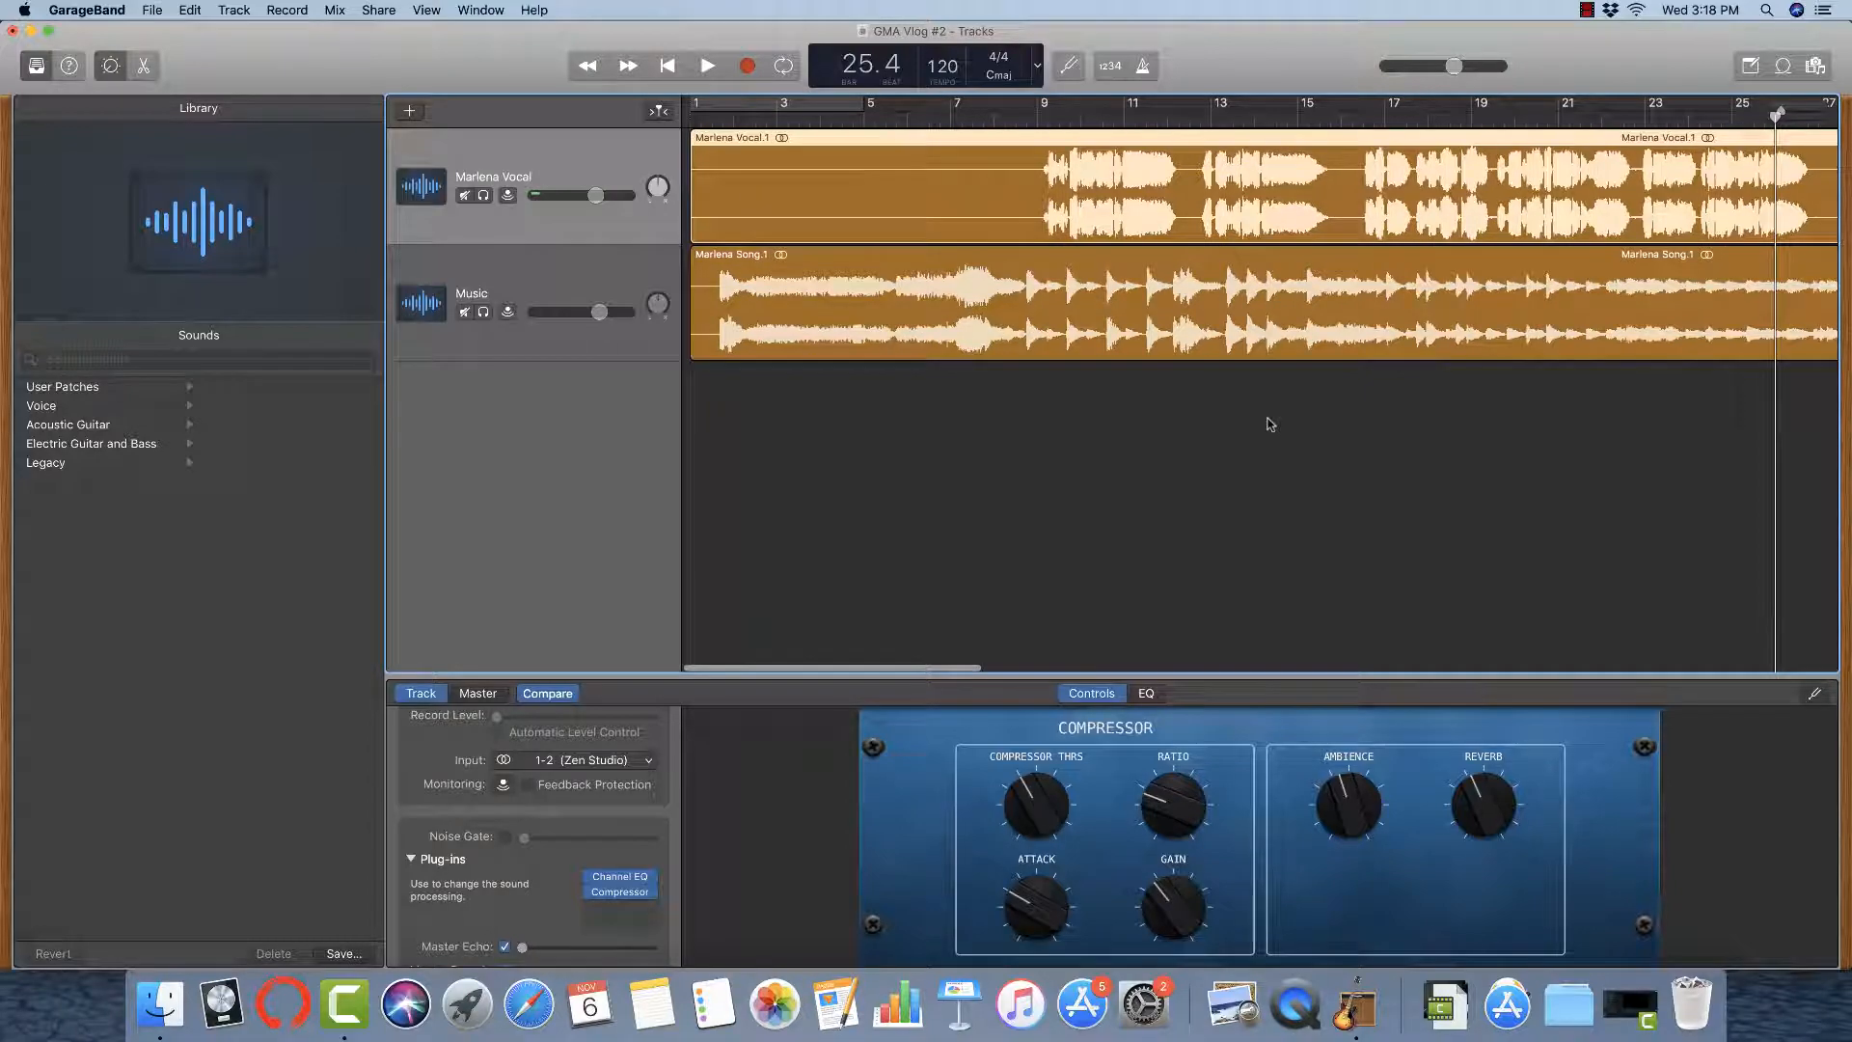